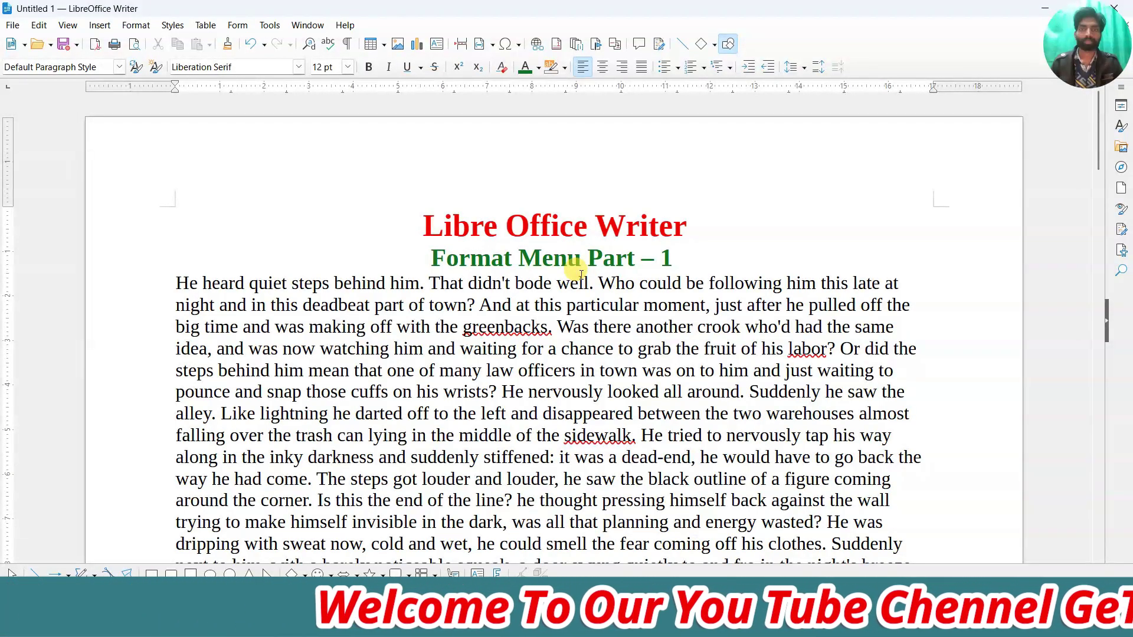
click(418, 223)
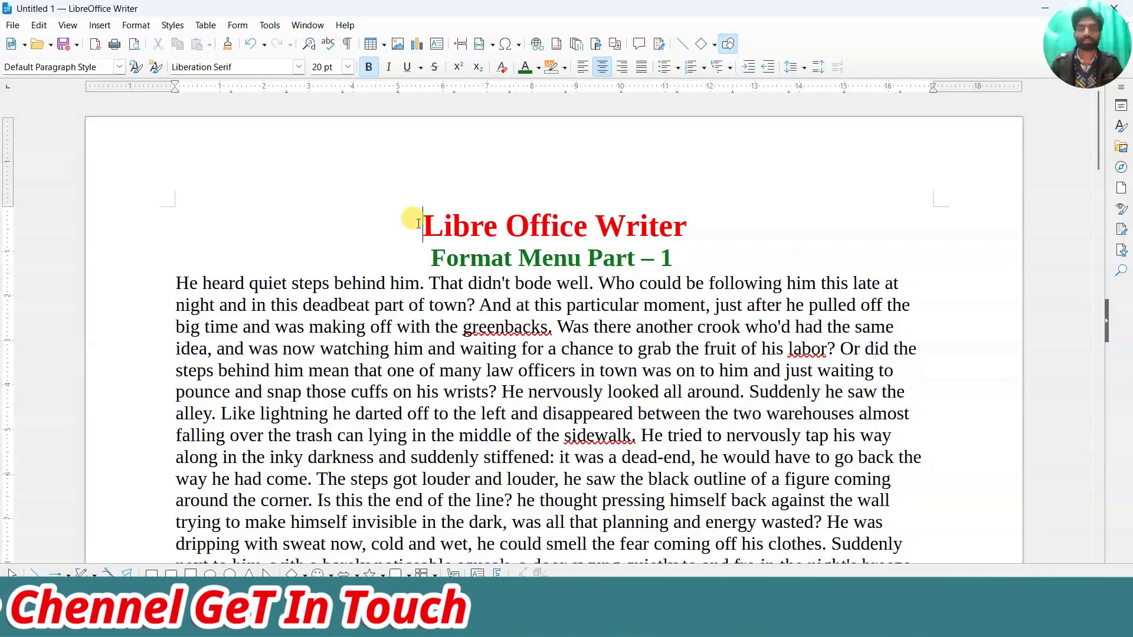
click(101, 26)
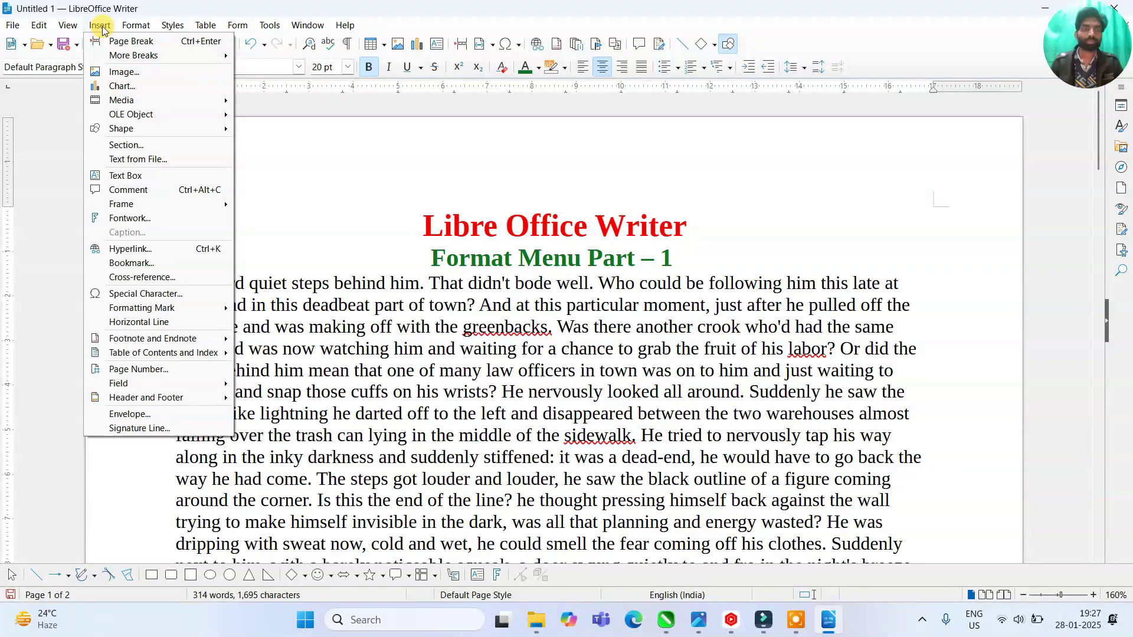
click(416, 265)
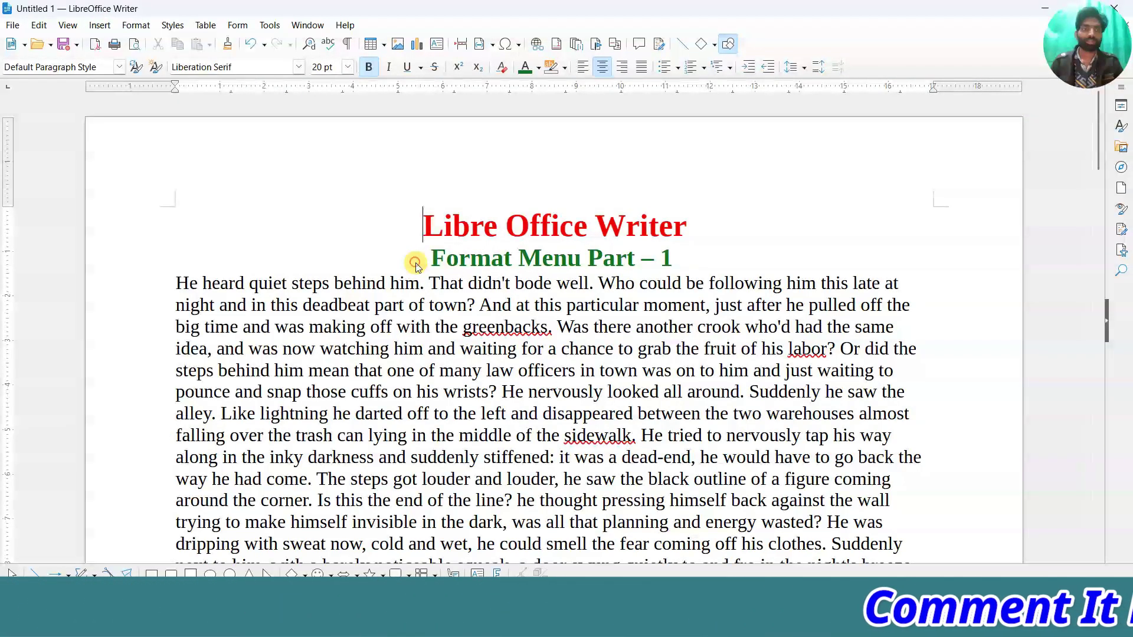
click(136, 26)
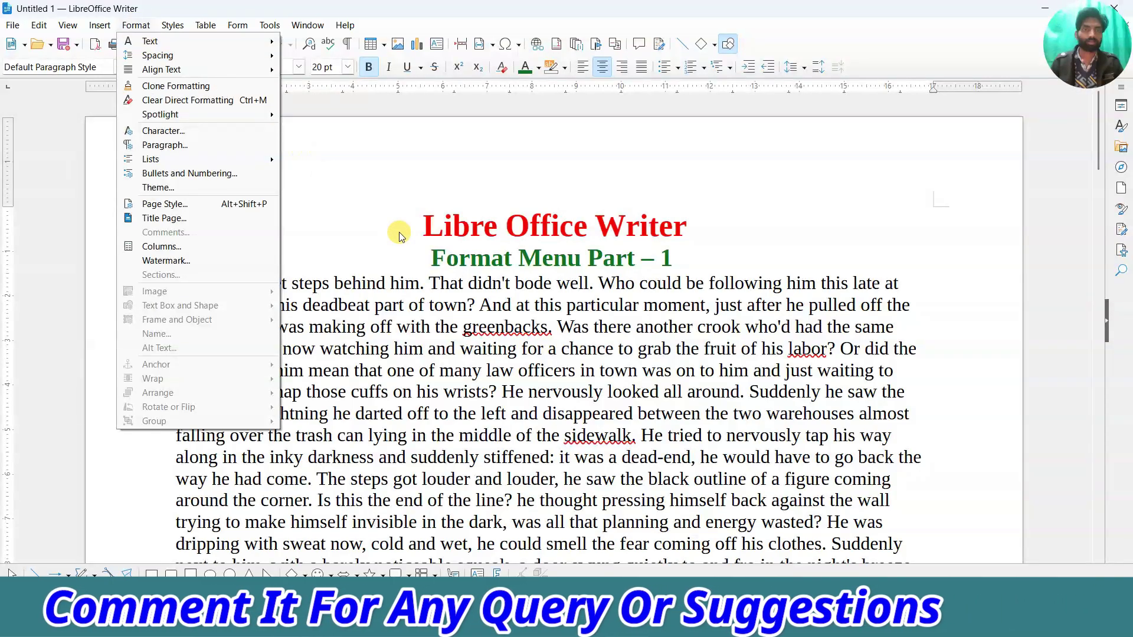
click(425, 263)
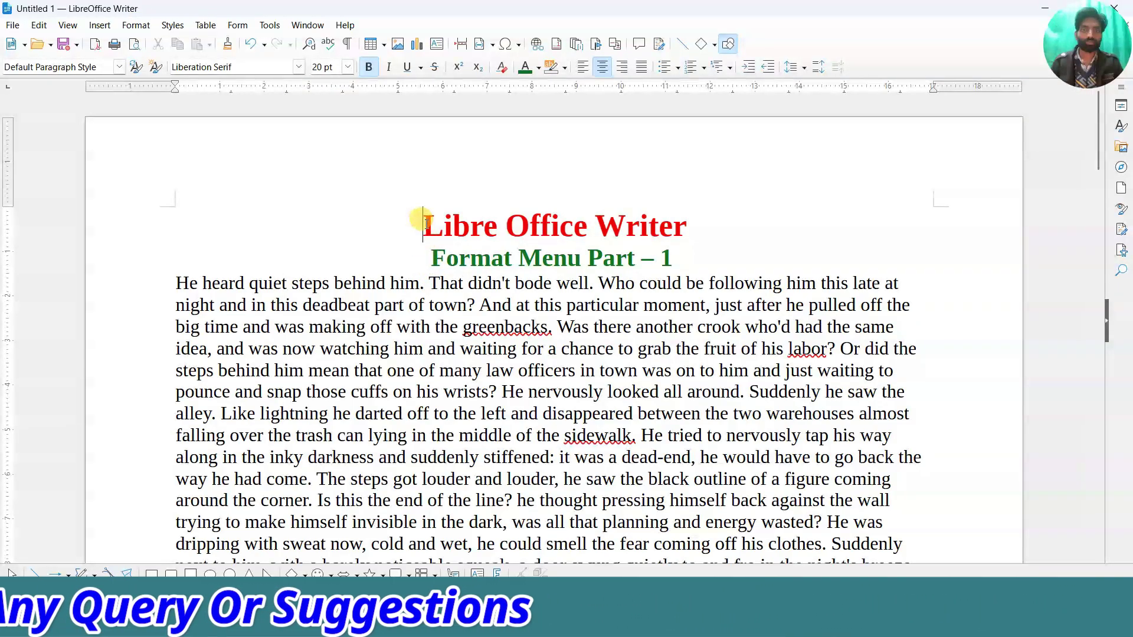
click(429, 263)
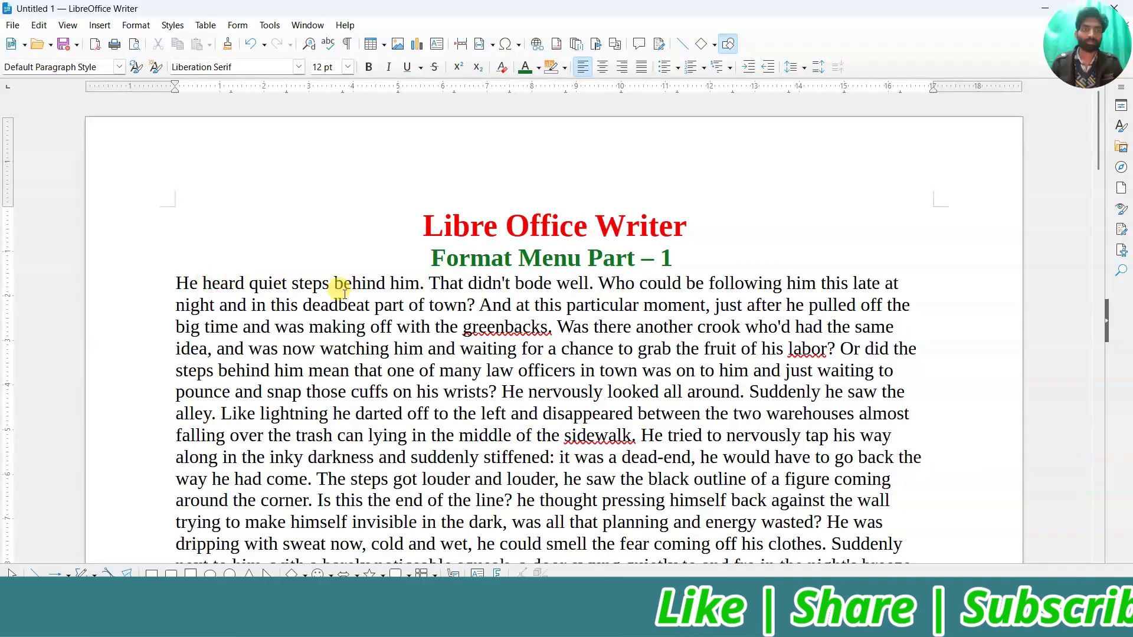
click(430, 260)
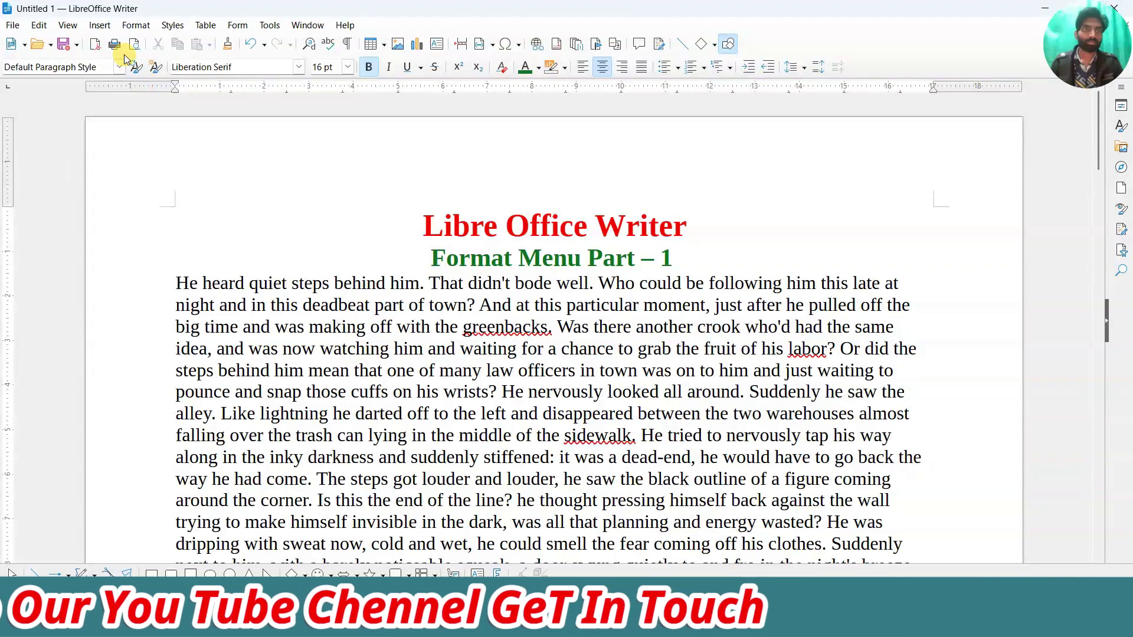
click(137, 26)
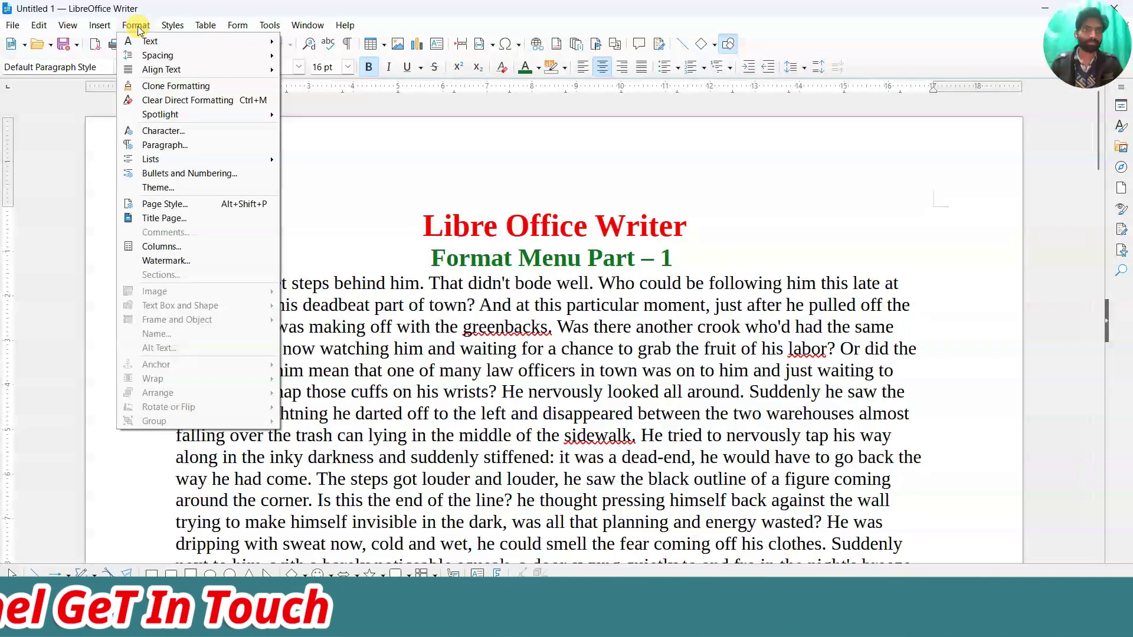
mouse_move(145, 42)
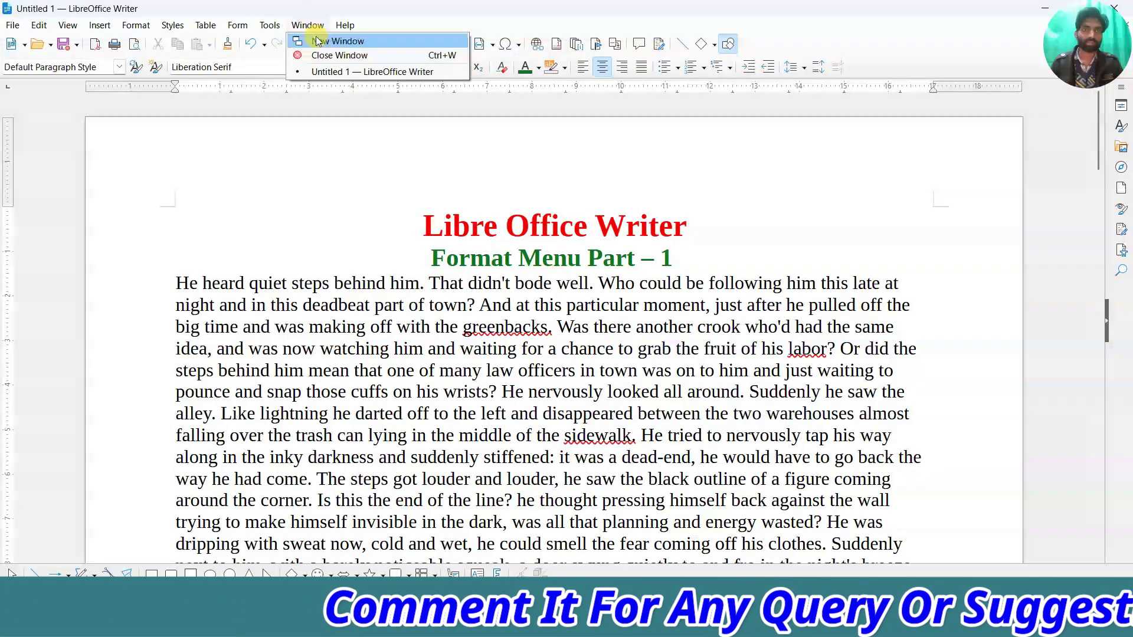
mouse_move(232, 40)
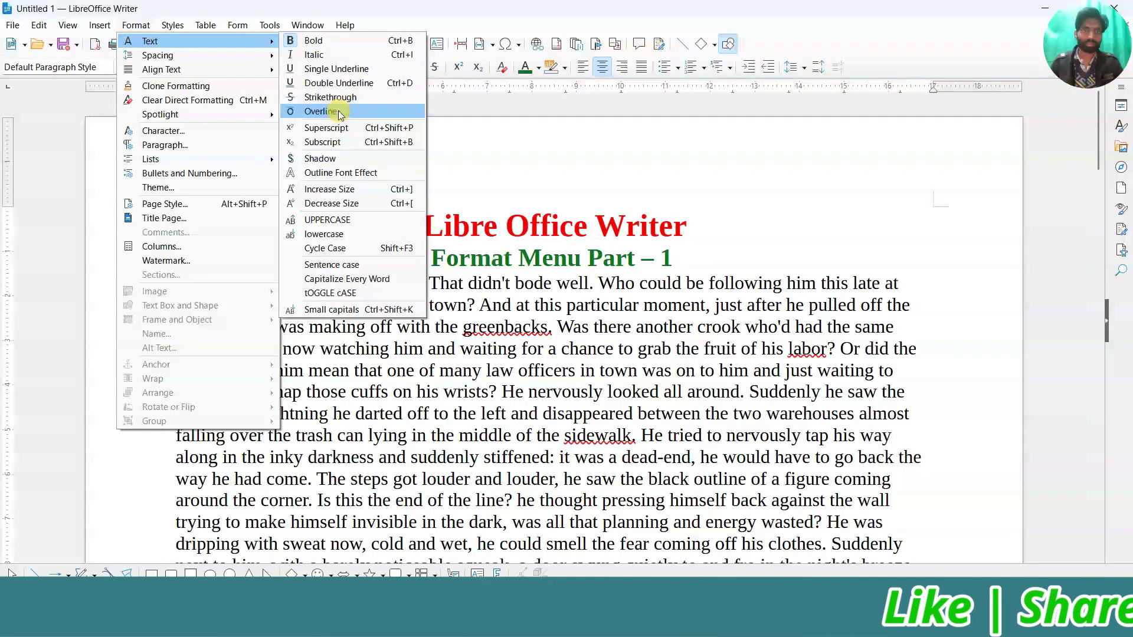
click(389, 332)
- Make the "computer hardware networking" line below the story paragraph bold
scroll(407, 329, down, 7)
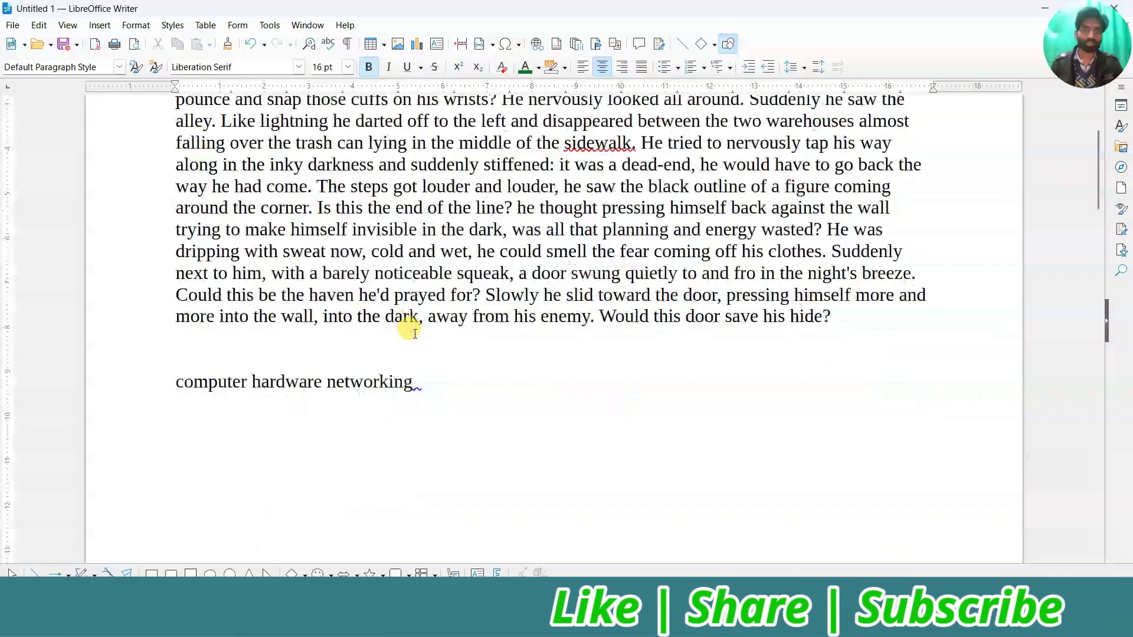
click(416, 264)
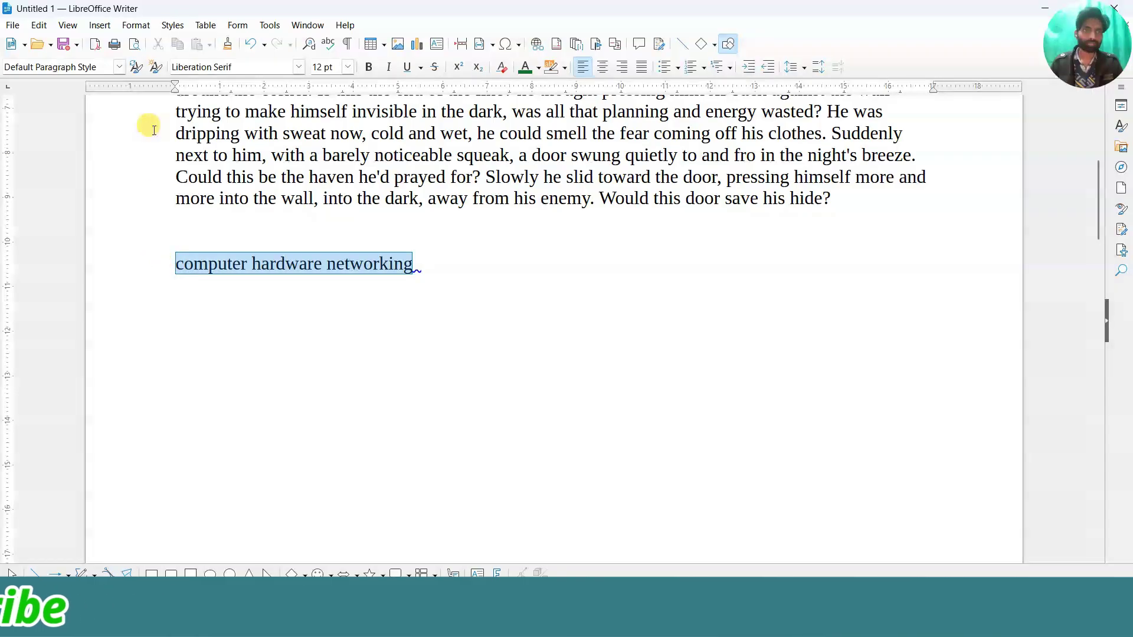
click(136, 25)
mouse_move(195, 41)
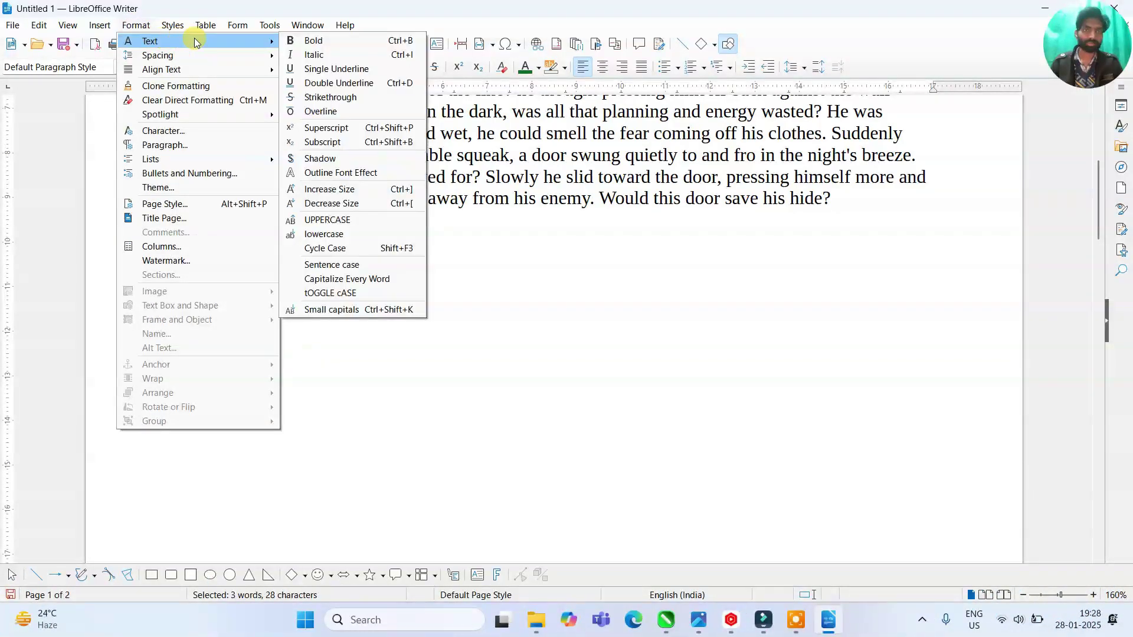
click(352, 43)
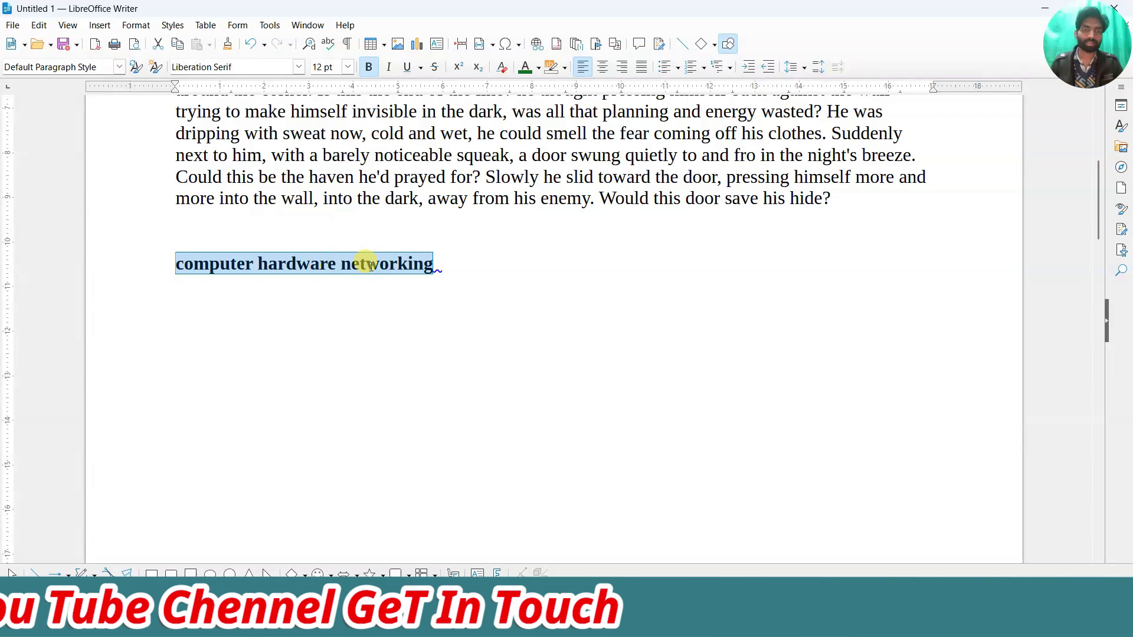
- Apply italic formatting to the whole "computer hardware networking" line
click(454, 265)
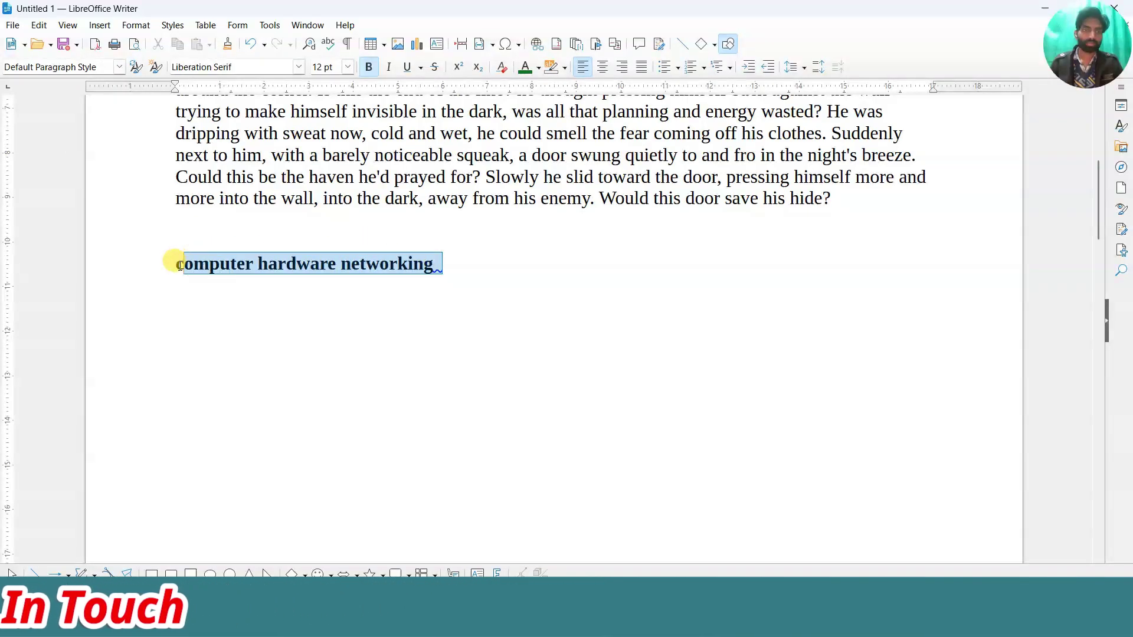
click(137, 25)
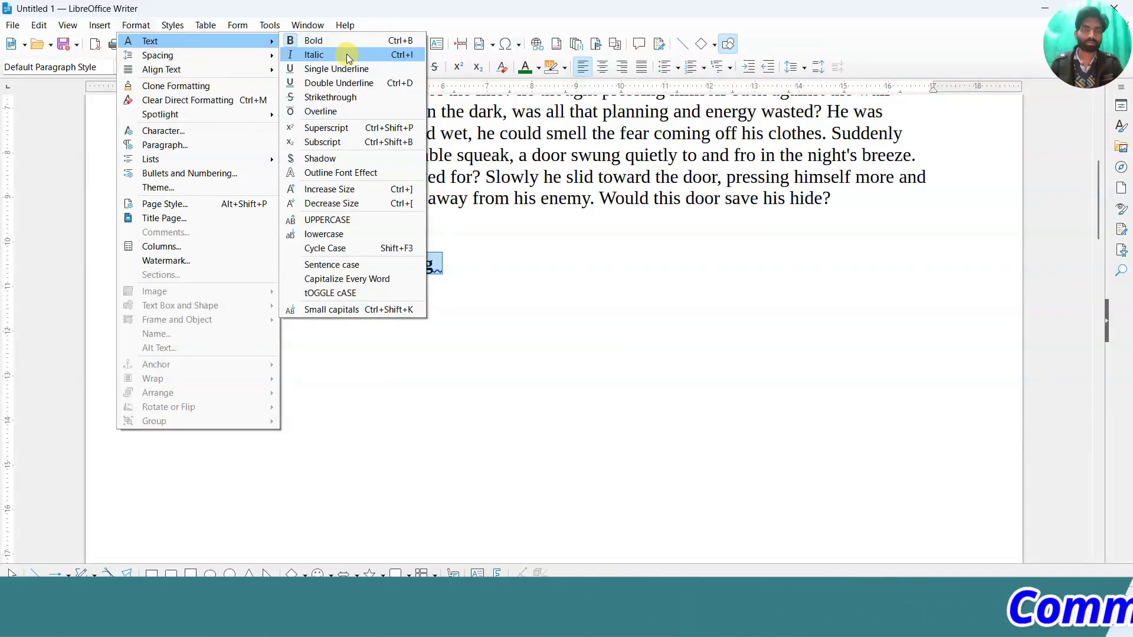
click(341, 54)
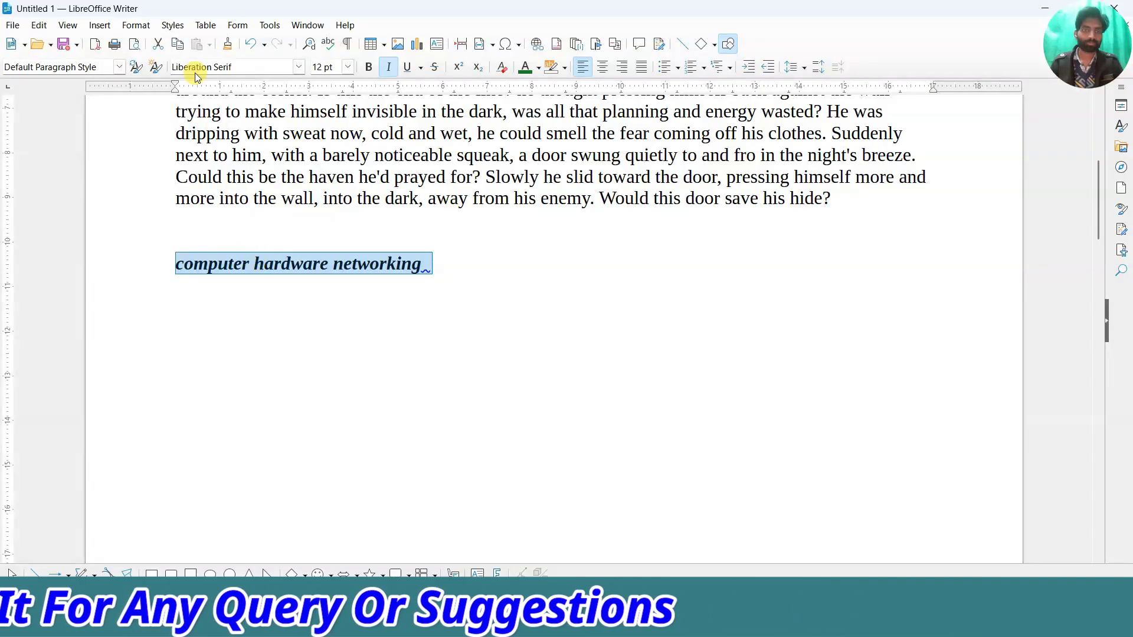
- Apply a single underline to the "computer hardware networking" line
click(151, 26)
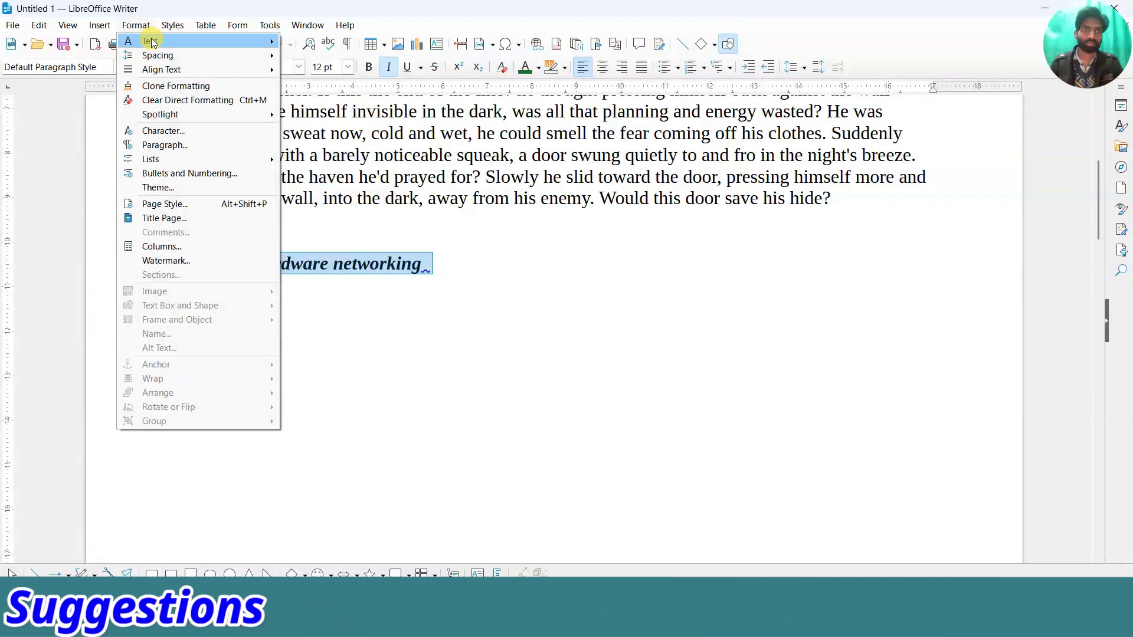
mouse_move(151, 40)
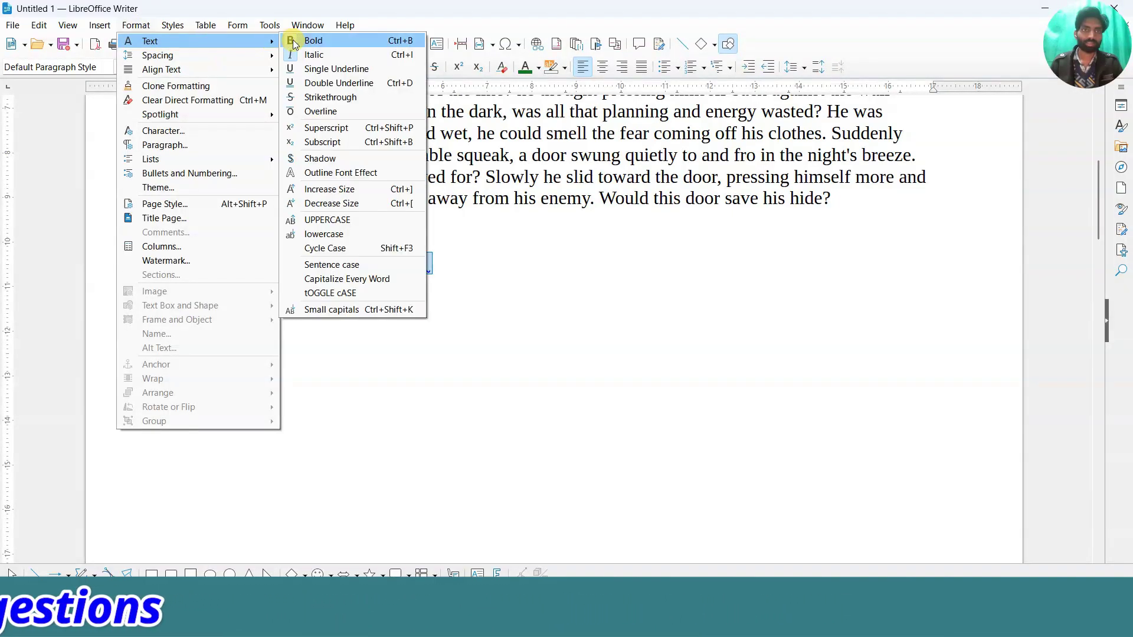
click(323, 69)
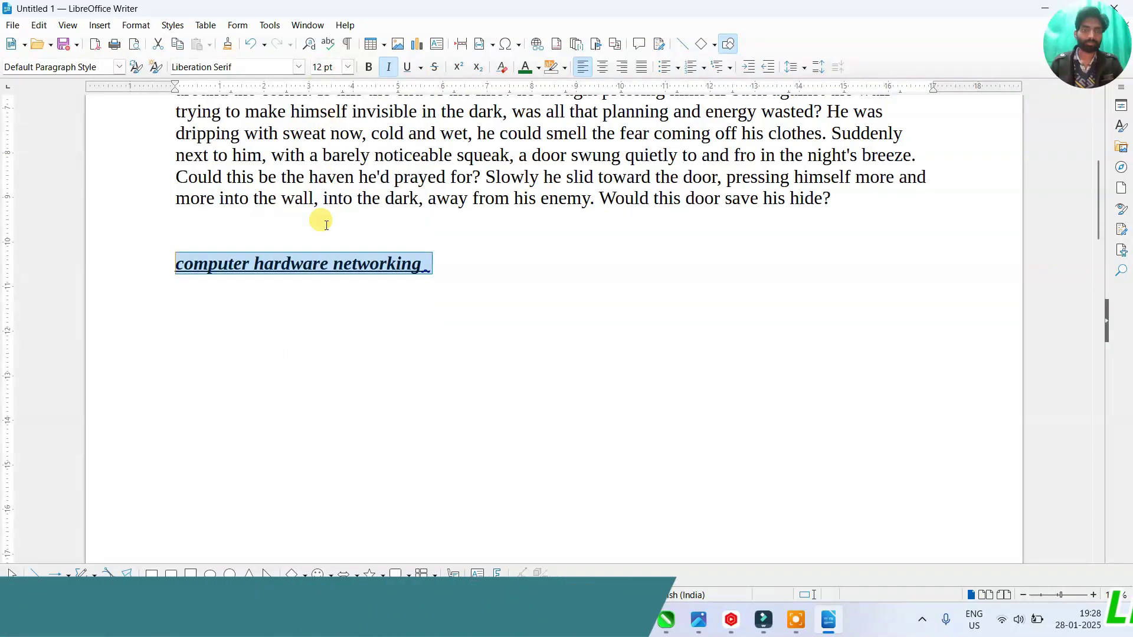
click(294, 290)
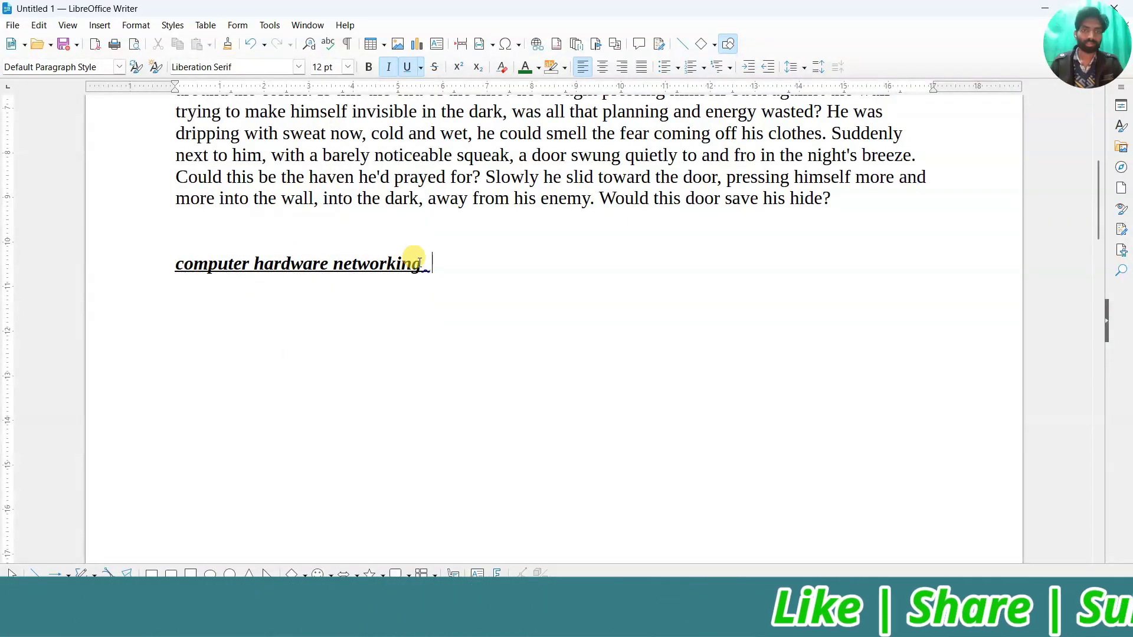
- Change the underline of the "computer hardware networking" line to a double underline
drag(234, 259, 171, 259)
click(136, 25)
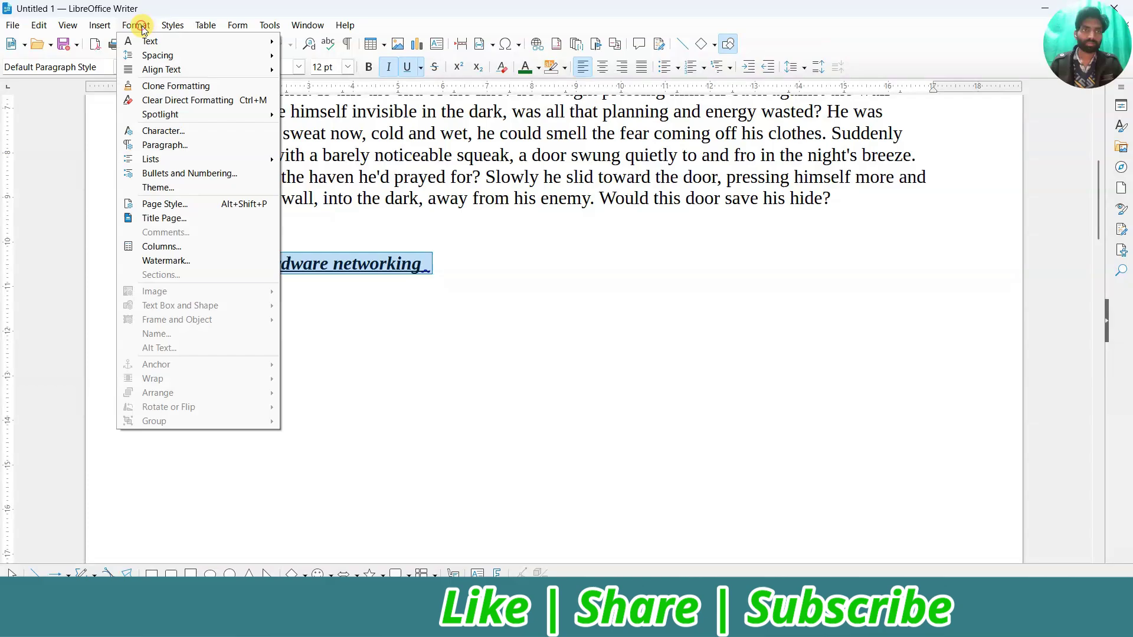
mouse_move(162, 43)
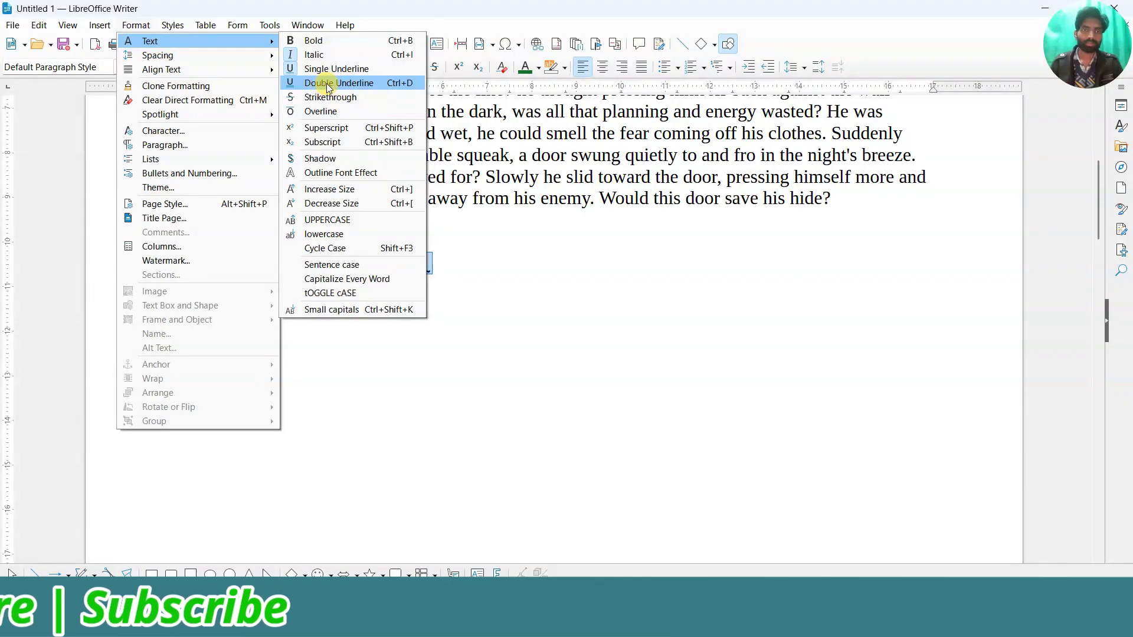
click(327, 84)
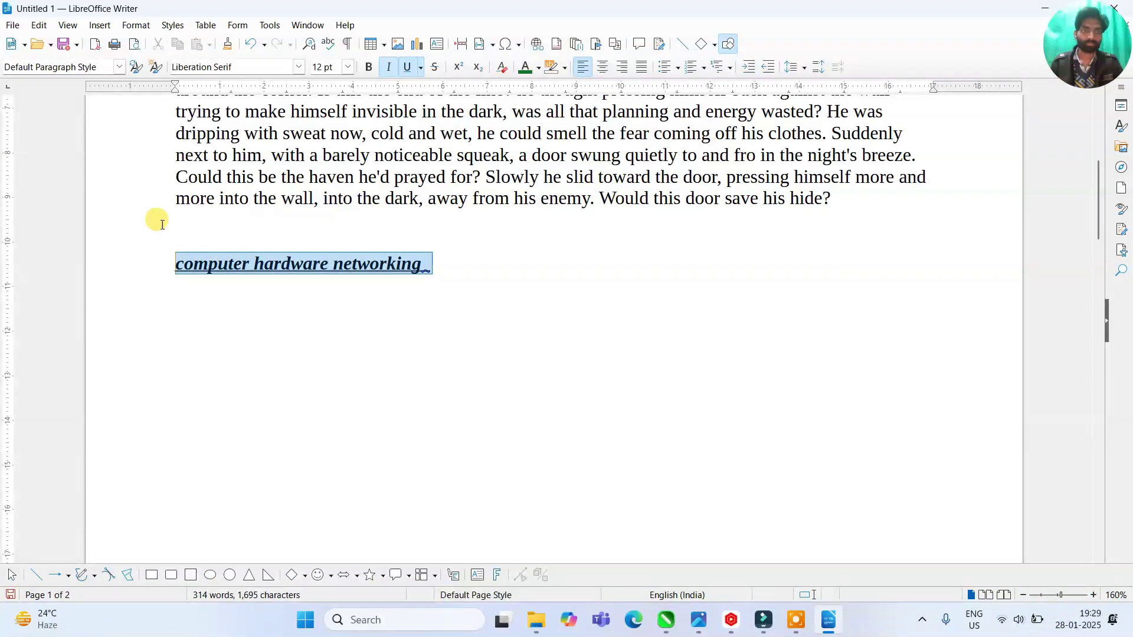
- Remove the double underline from the "computer hardware networking" line
click(136, 26)
mouse_move(157, 41)
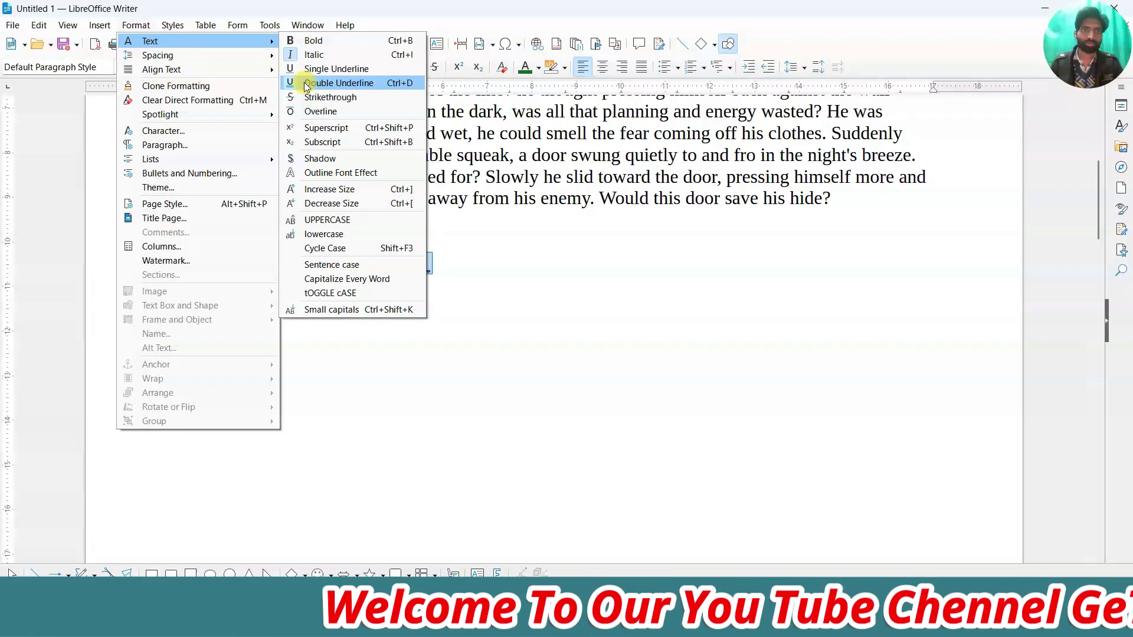
click(316, 84)
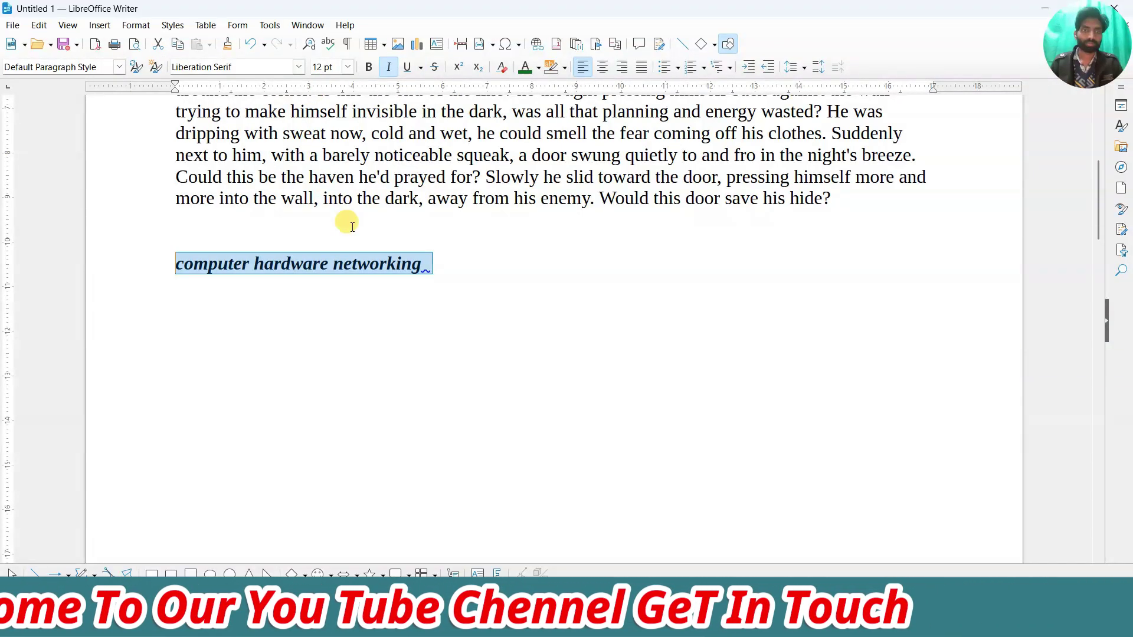
- Apply strikethrough to the "computer hardware networking" line and undo it
click(136, 25)
mouse_move(156, 42)
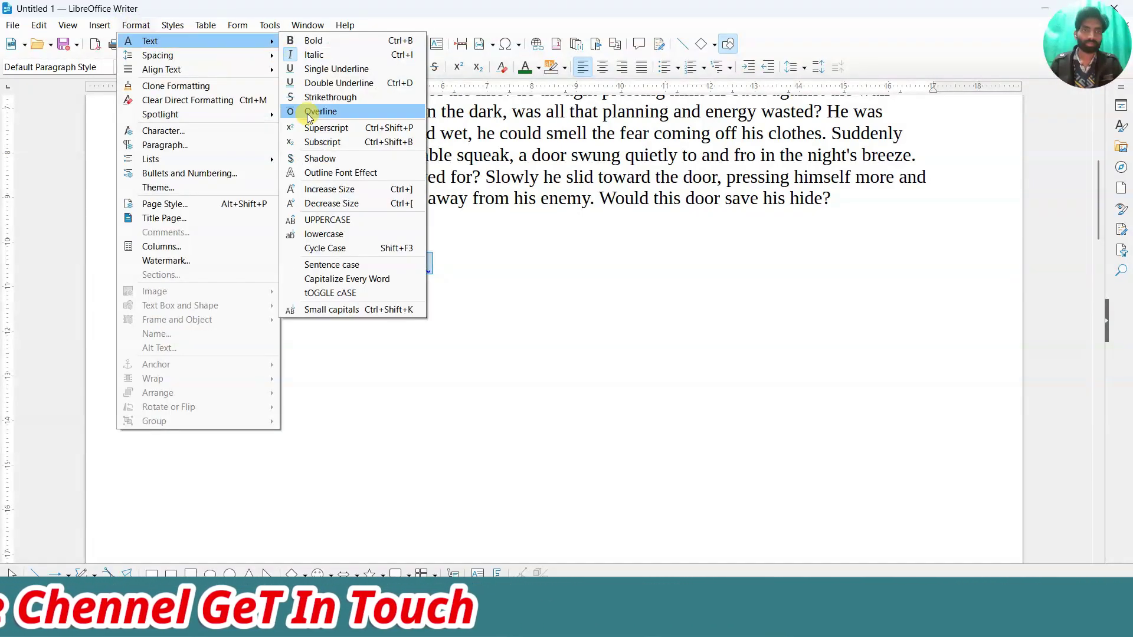
click(334, 98)
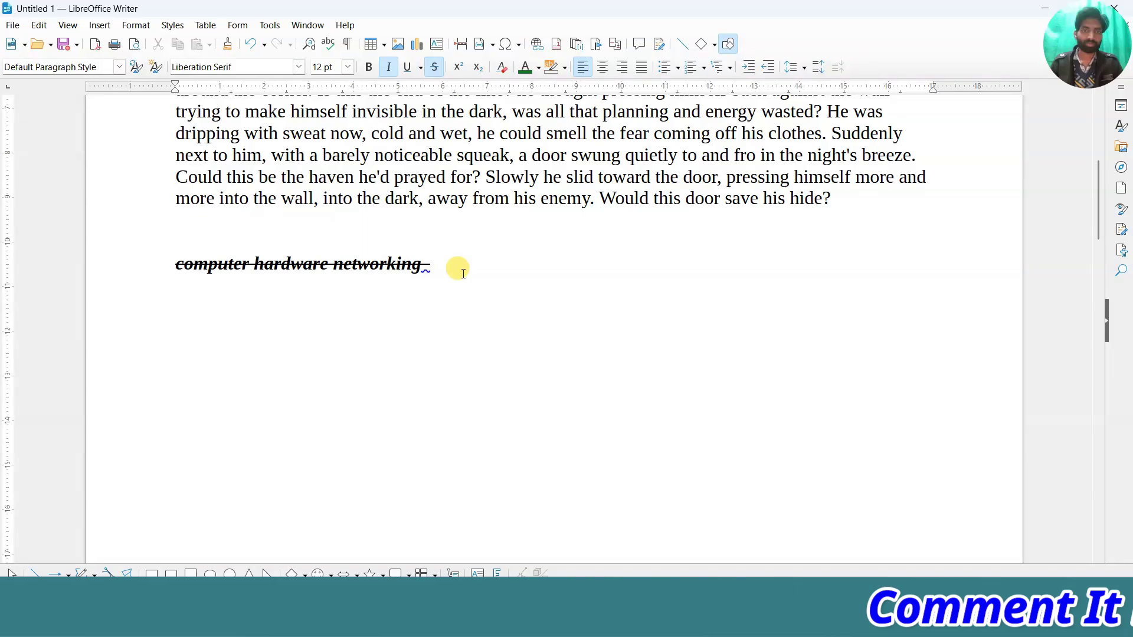
drag(431, 264, 177, 262)
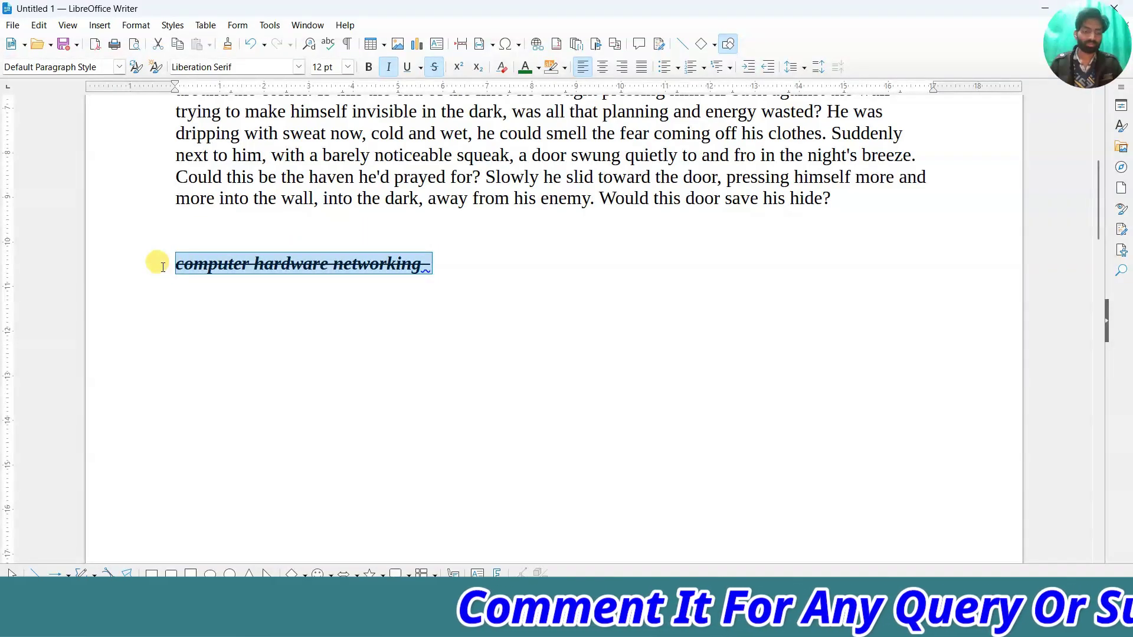
key(ctrl+z)
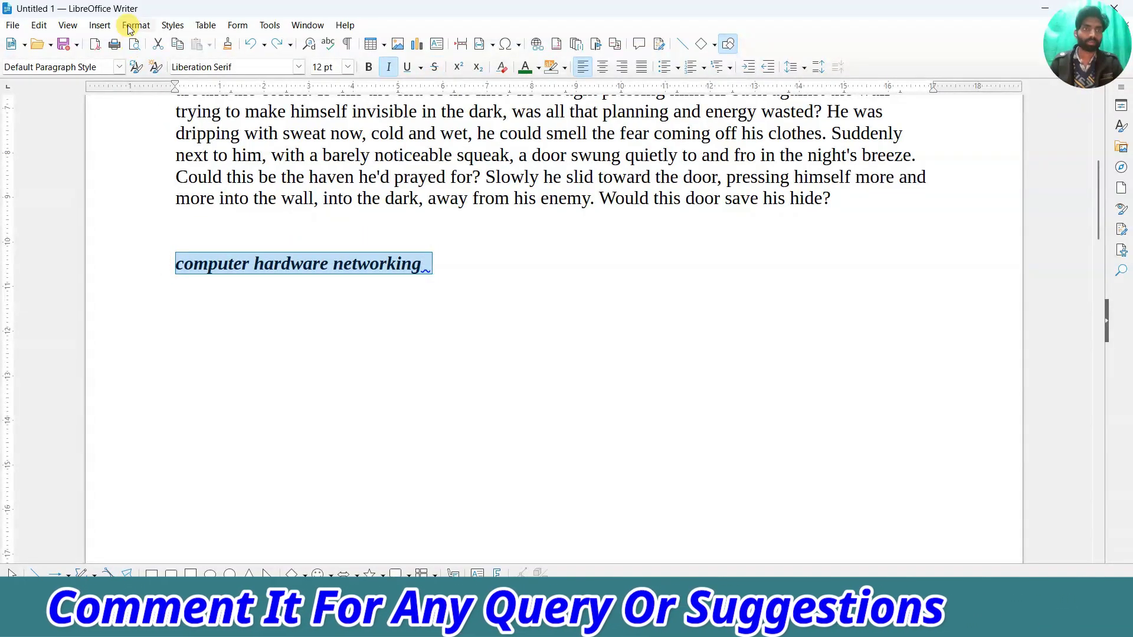
- Apply an overline above the "computer hardware networking" line and undo it
click(136, 25)
mouse_move(149, 42)
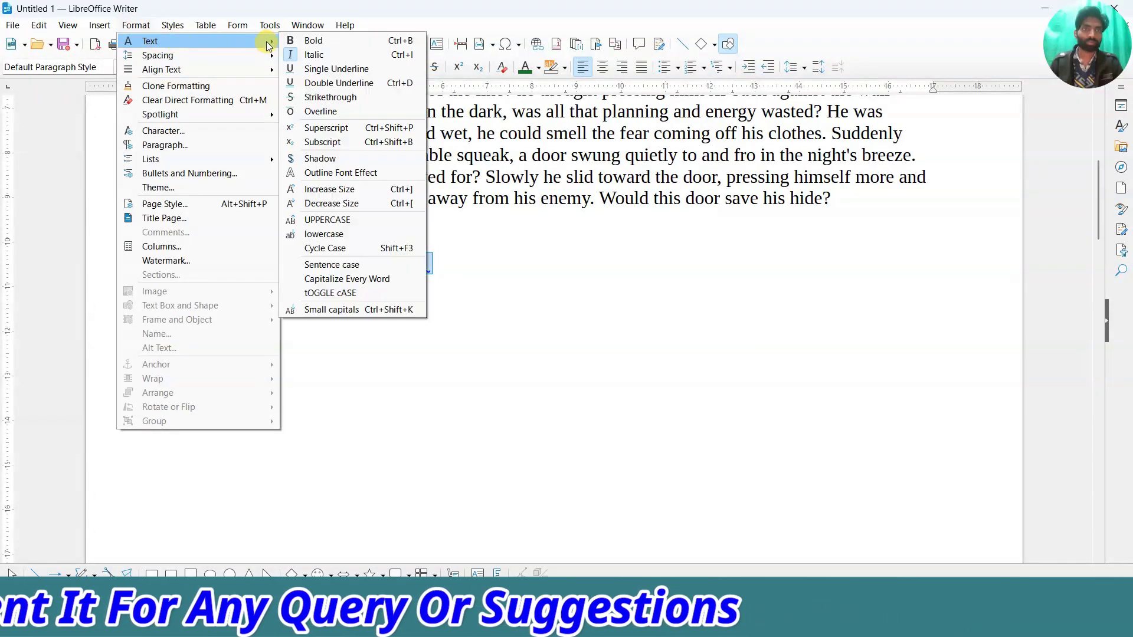
click(324, 111)
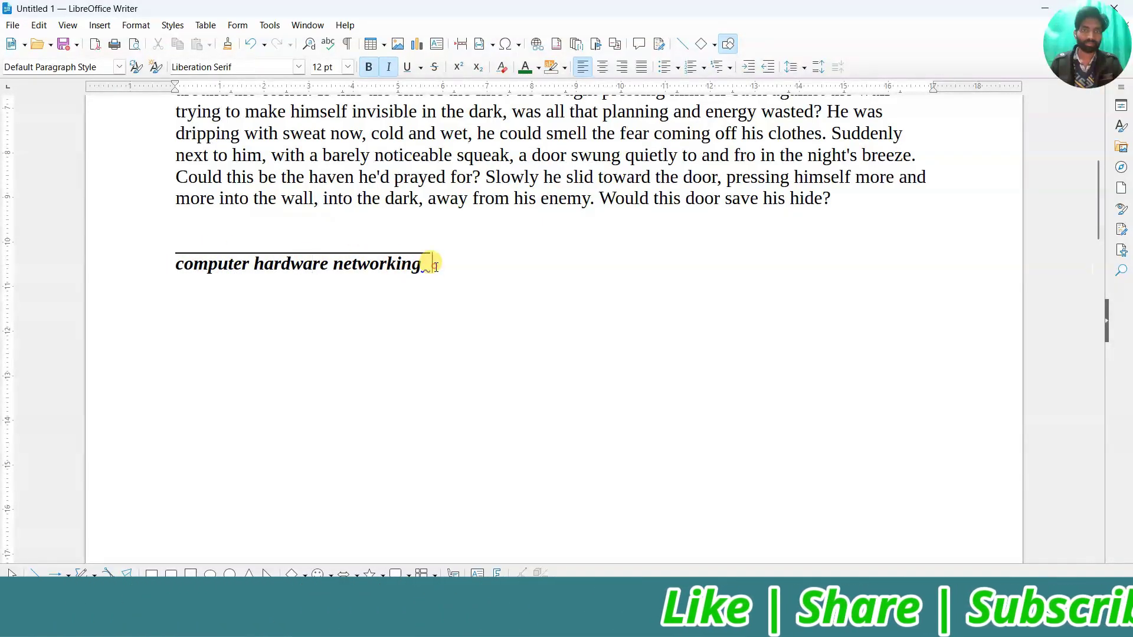
drag(436, 265, 172, 252)
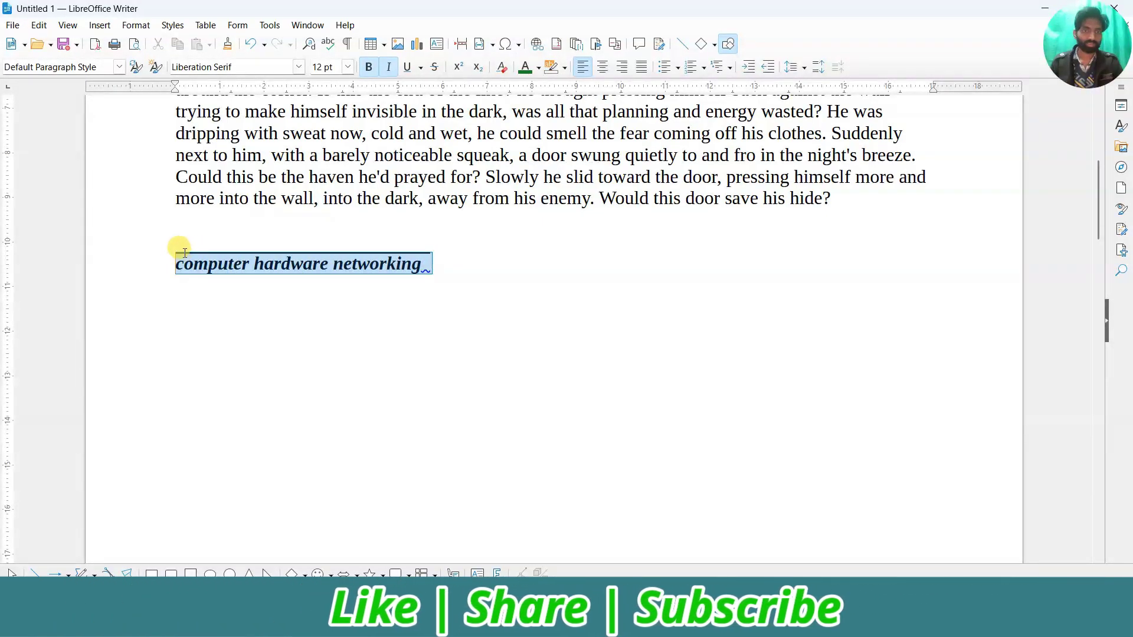
click(136, 27)
mouse_move(267, 41)
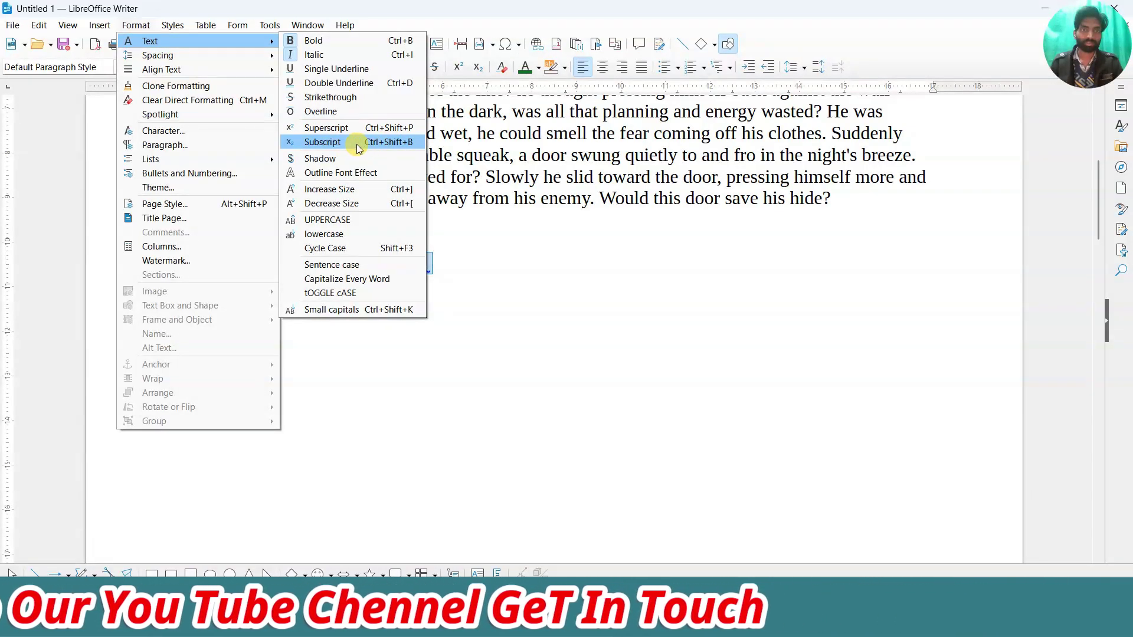
click(454, 253)
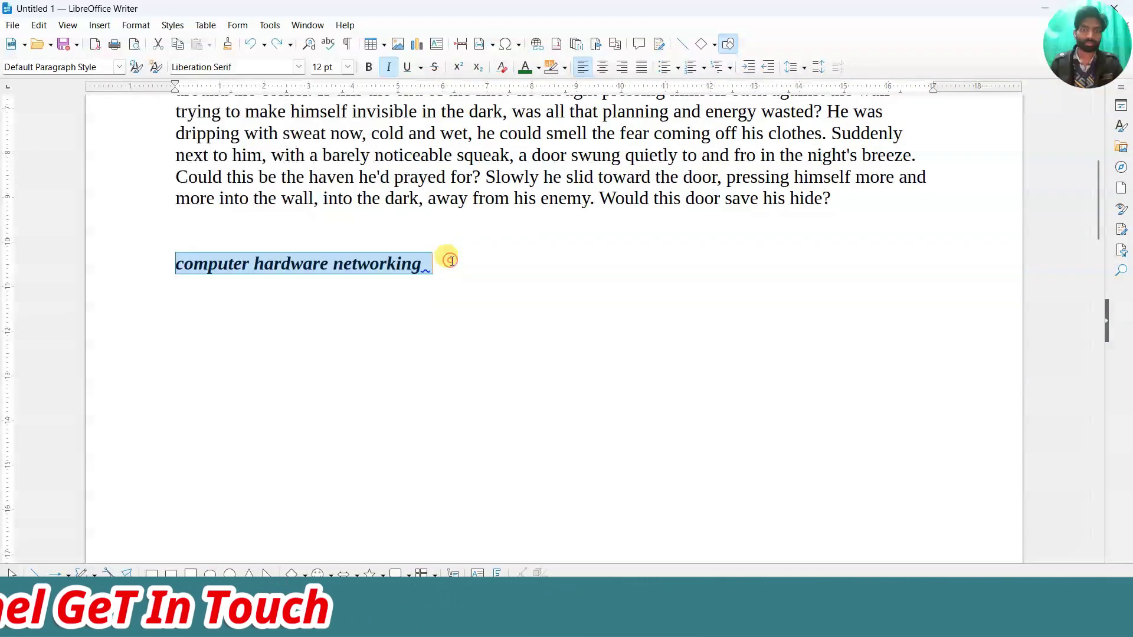
- Add a new line reading "(A+B)2" below the "computer hardware networking" line
key(Return)
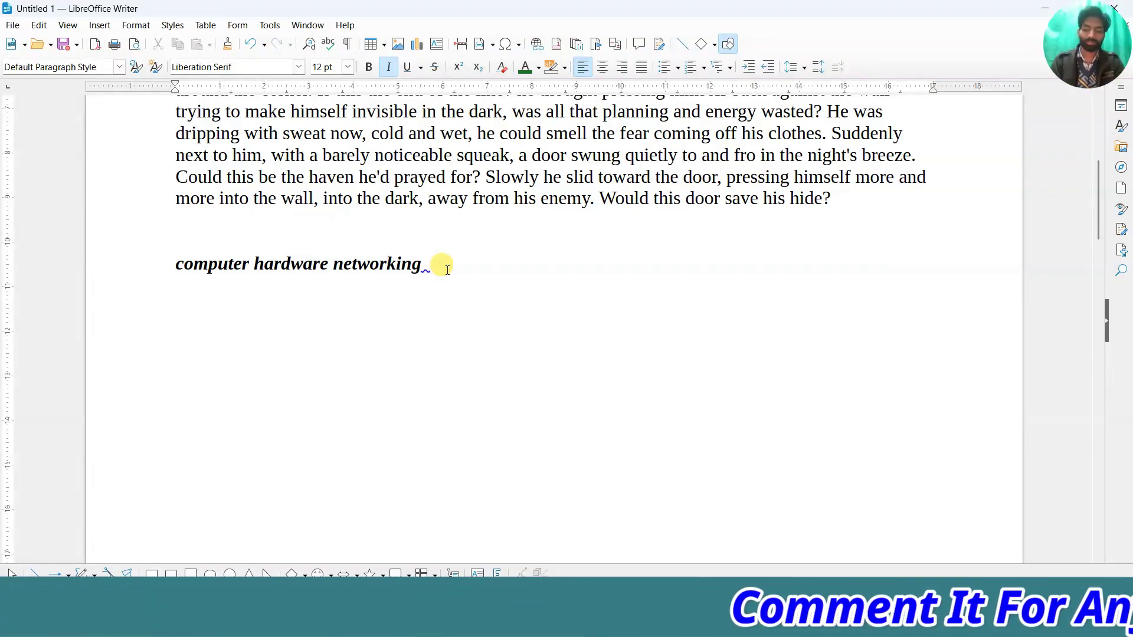
text((A)
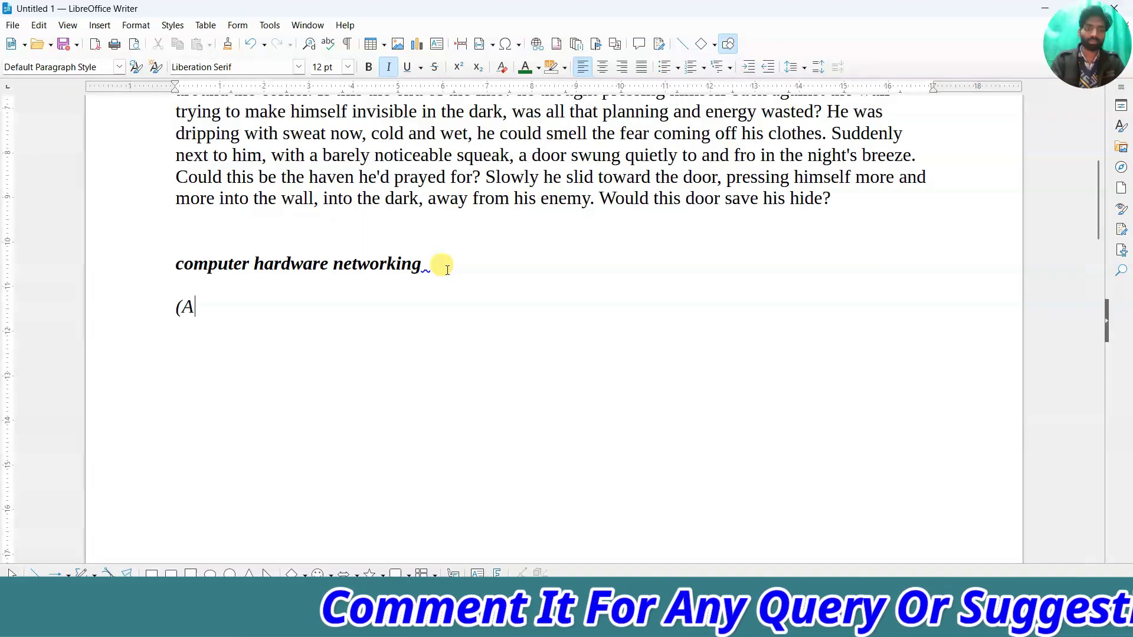
text(+B)
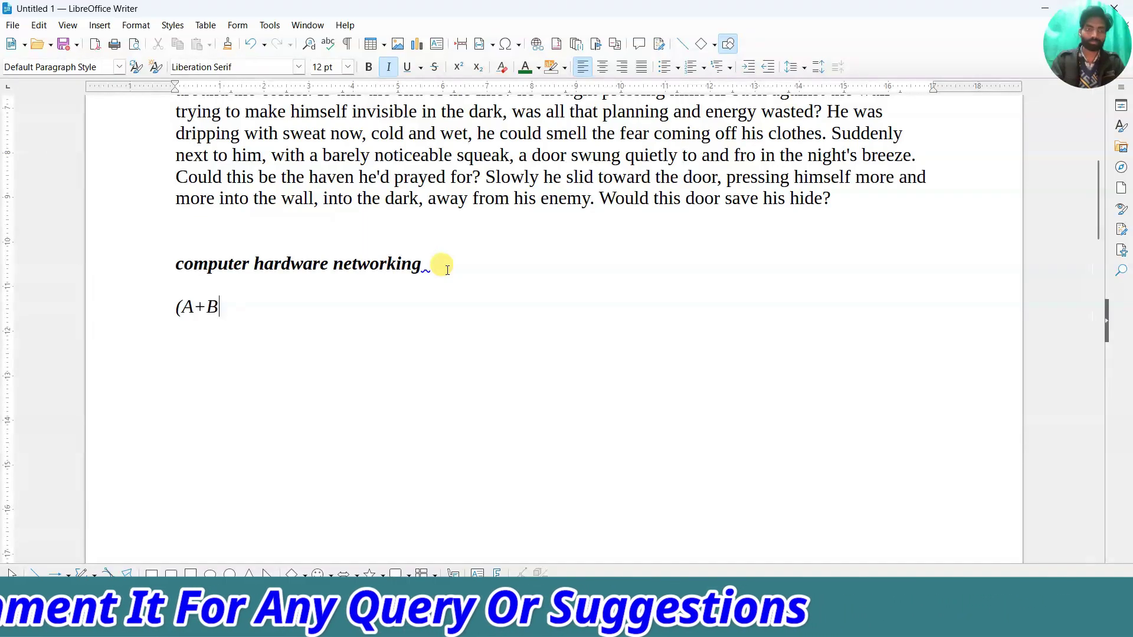
text()2)
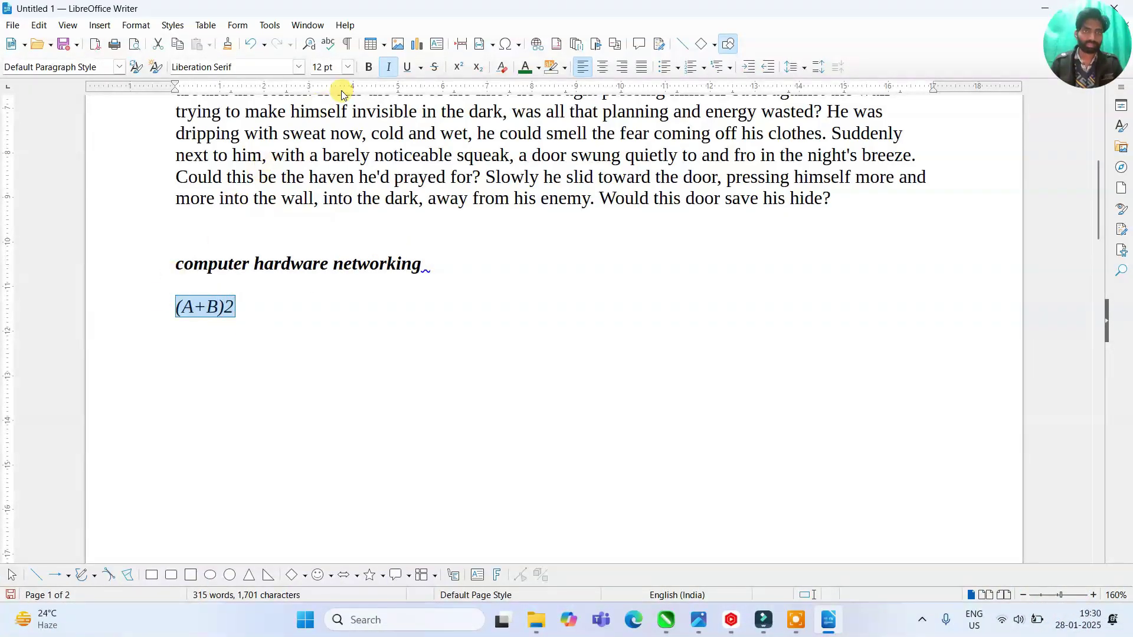
- Remove the italics from the "(A+B)2" line and set its font size to 20 pt
click(386, 68)
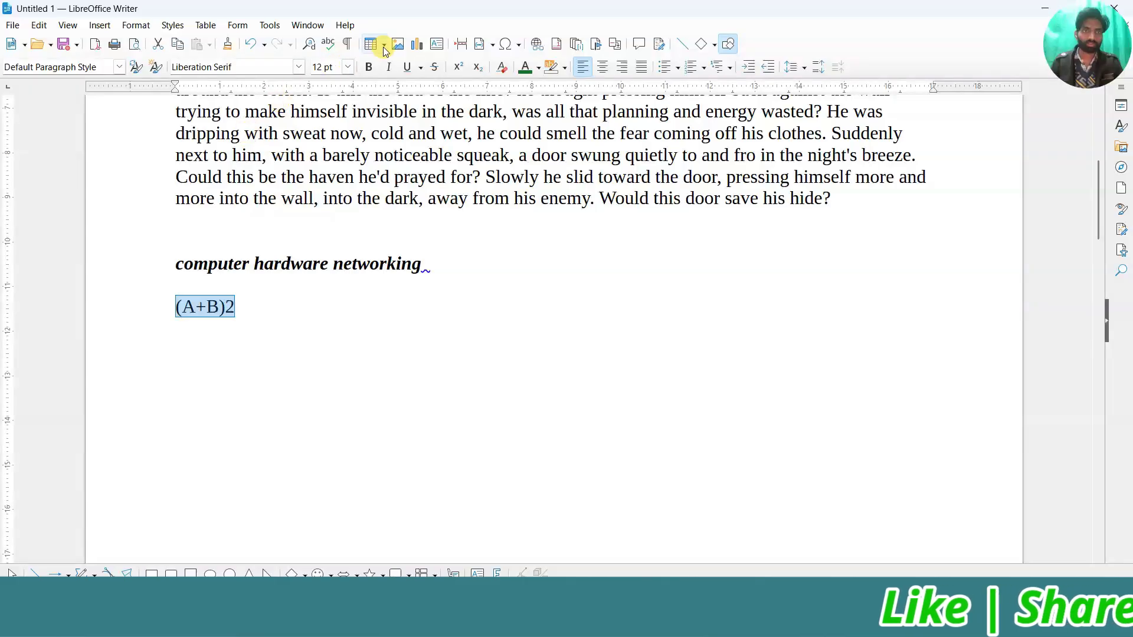
click(347, 68)
click(329, 243)
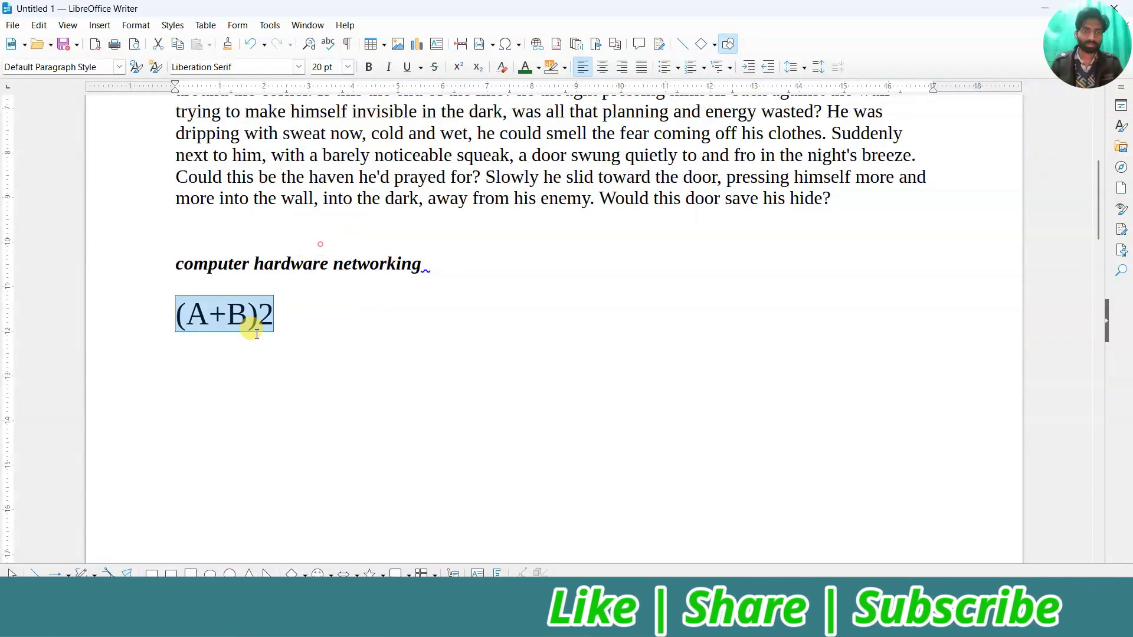
- Turn the 2 at the end of "(A+B)2" into superscript
click(261, 334)
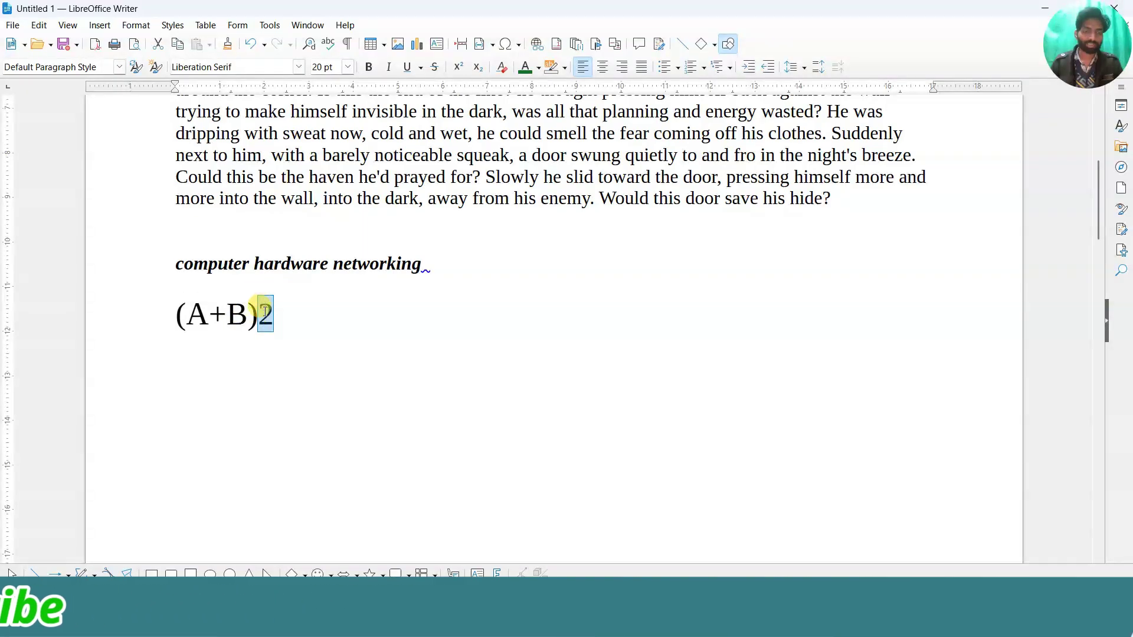
click(139, 24)
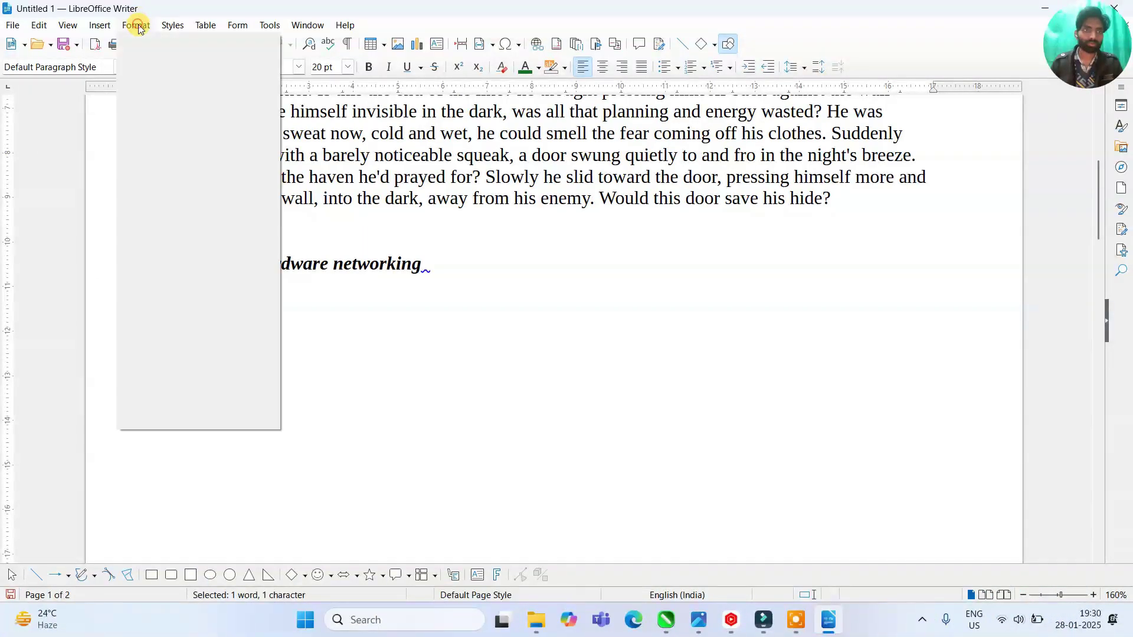
mouse_move(152, 40)
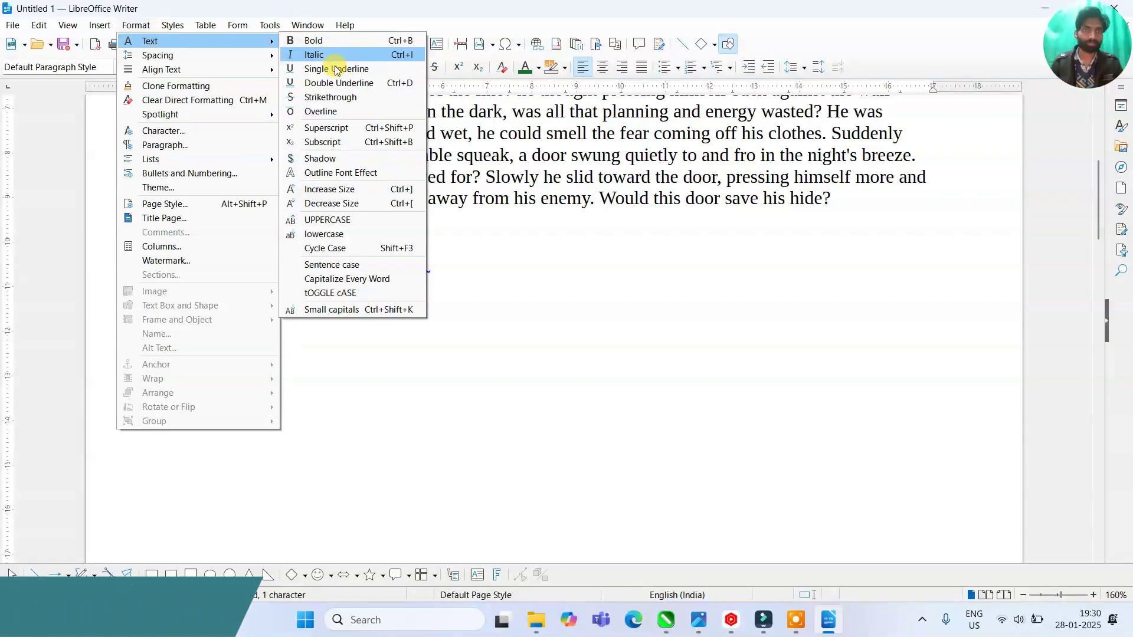
click(341, 127)
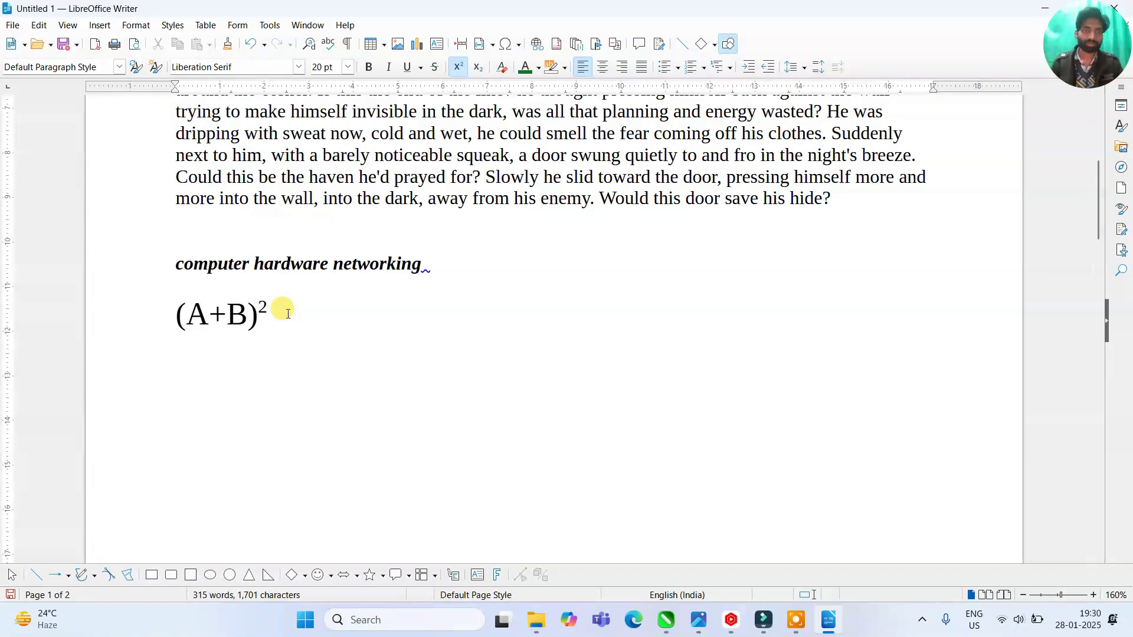
- Switch superscript off, add the line "H2SO4" below the expression, and make its 2 superscript
key(ctrl+shift+p)
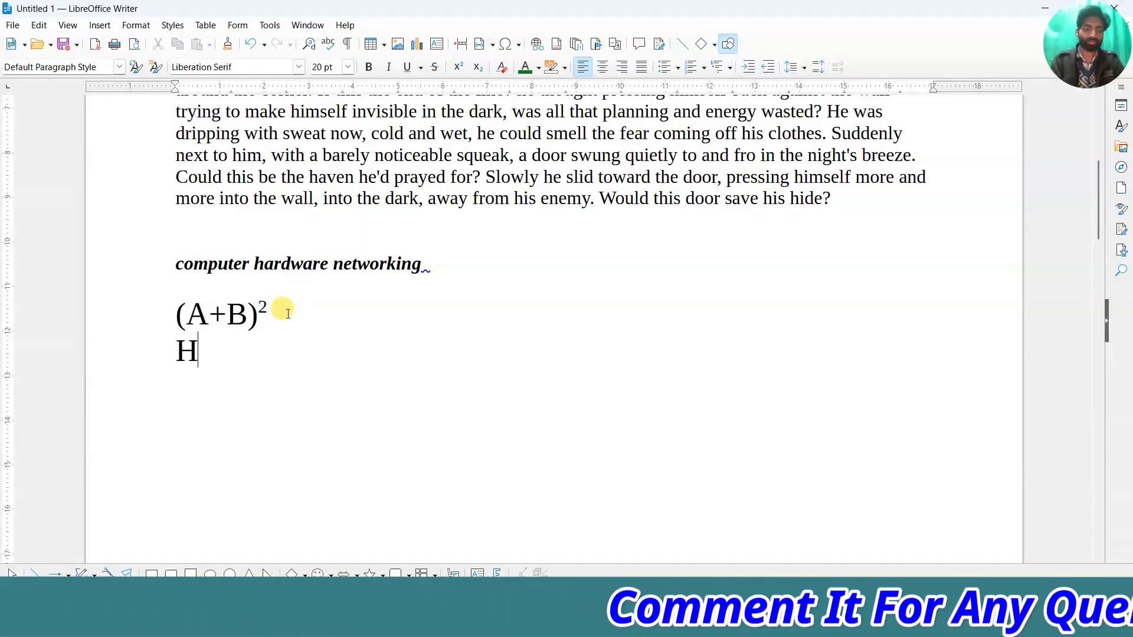
text(O4)
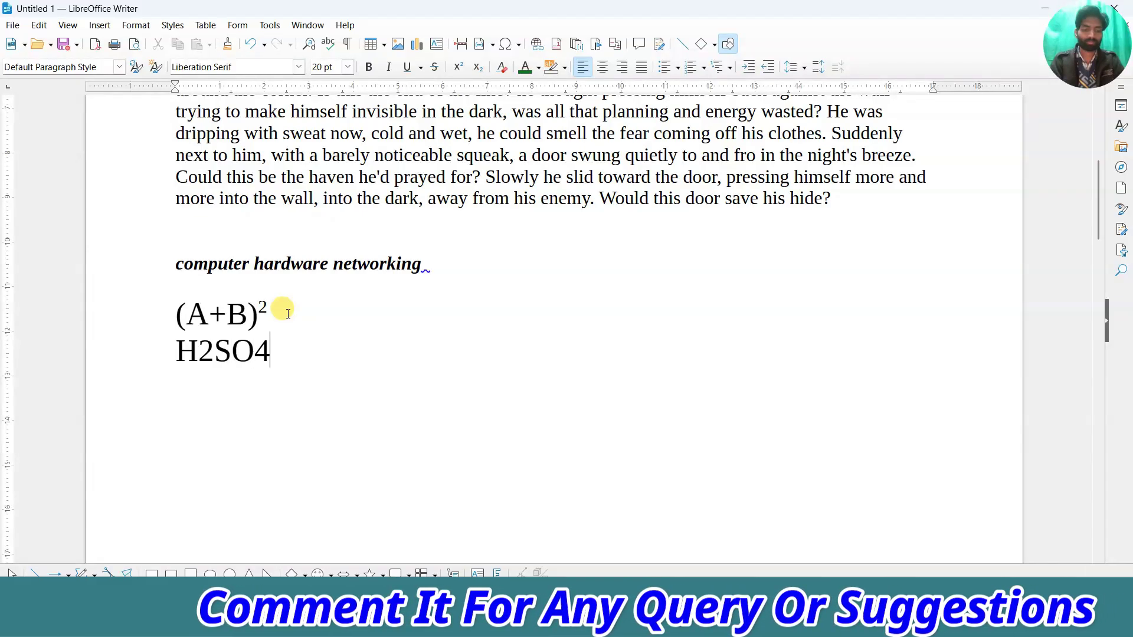
drag(198, 350, 213, 350)
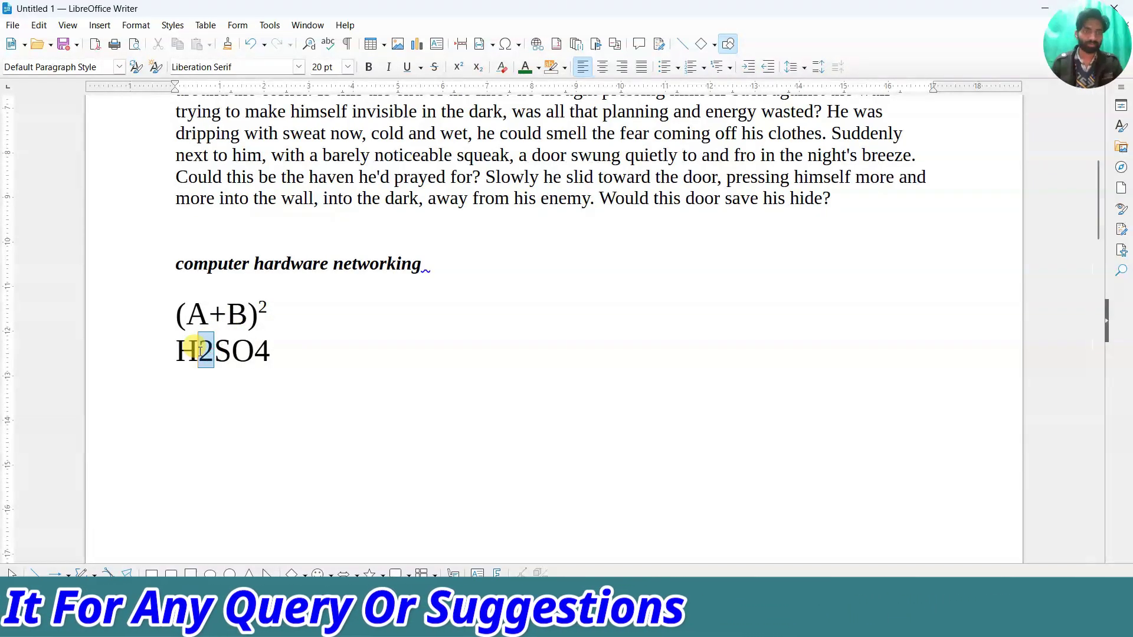
click(172, 26)
mouse_move(134, 29)
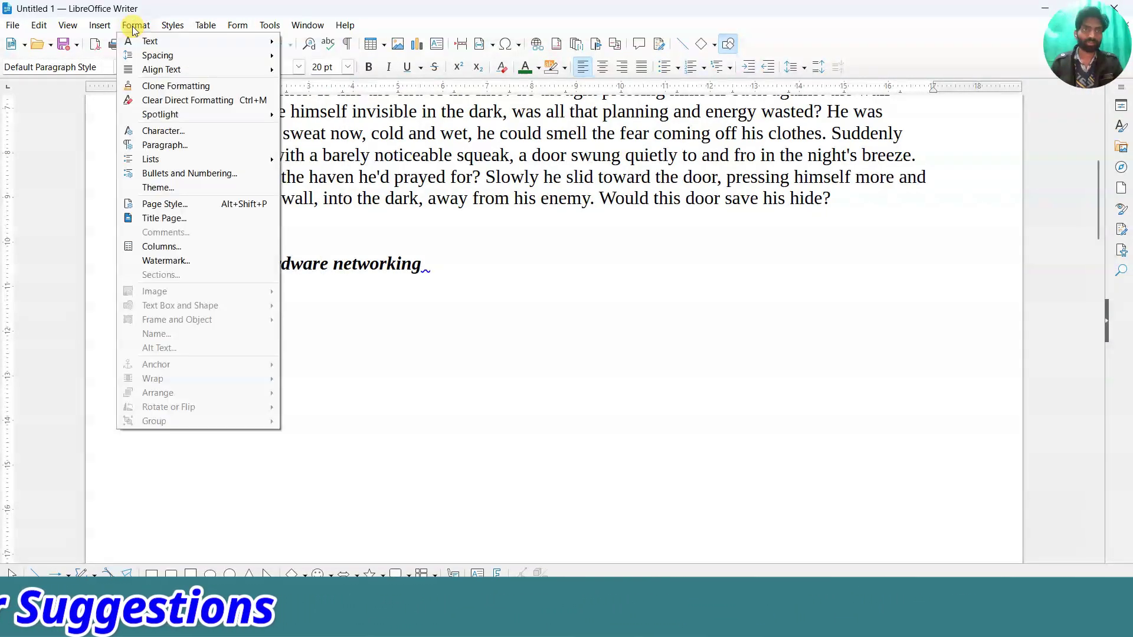
mouse_move(210, 44)
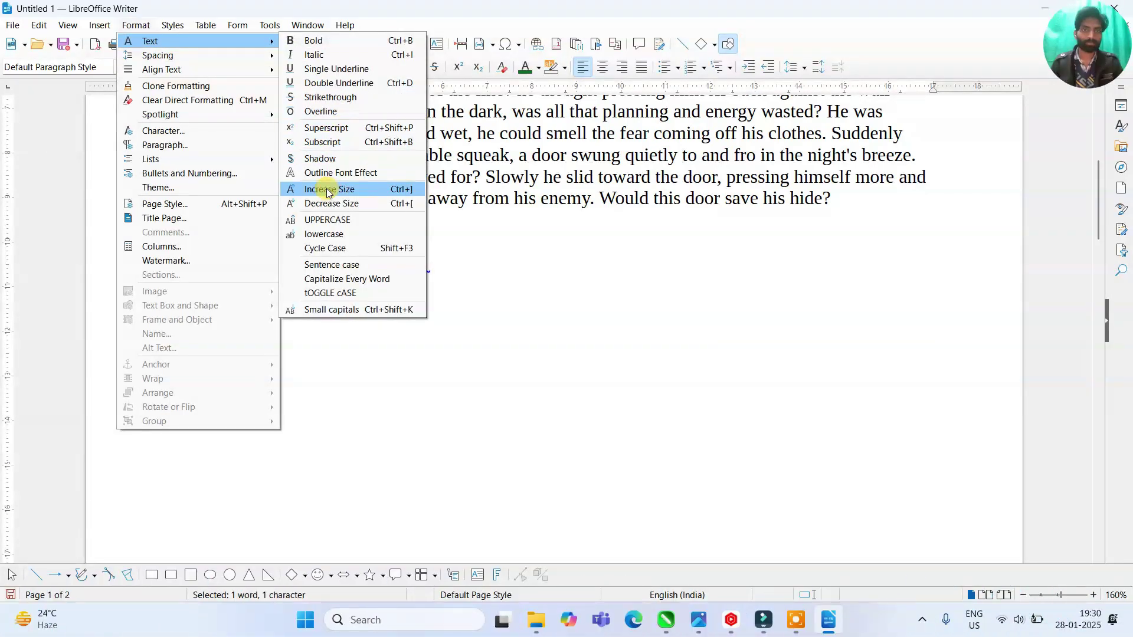
click(324, 129)
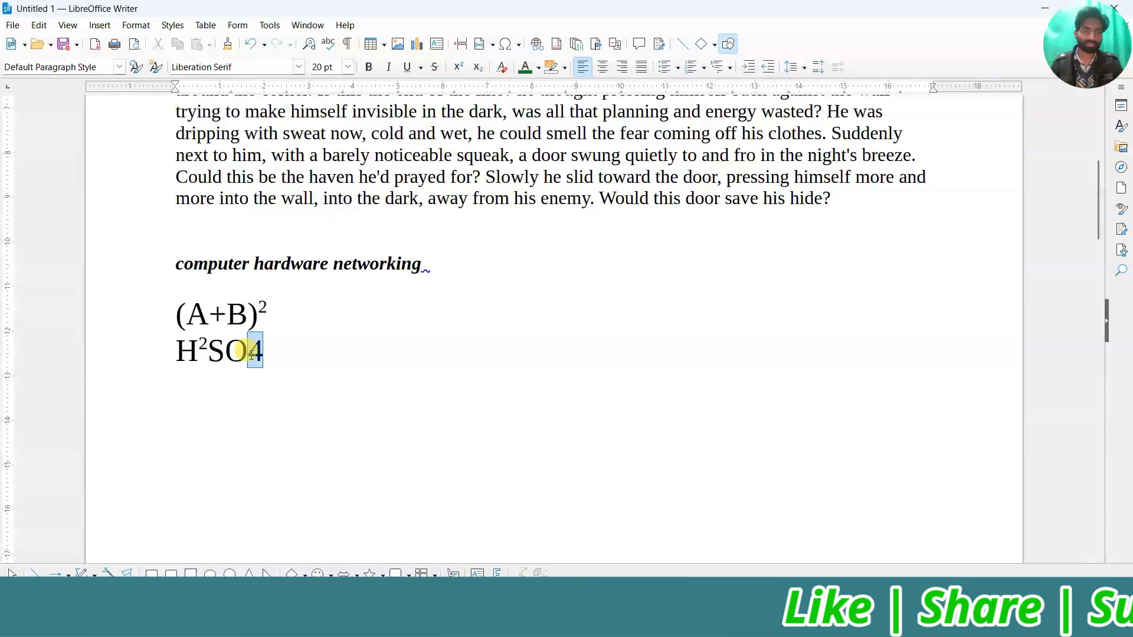
- Turn the 4 in "H2SO4" into subscript and start a new line below the formula
click(136, 25)
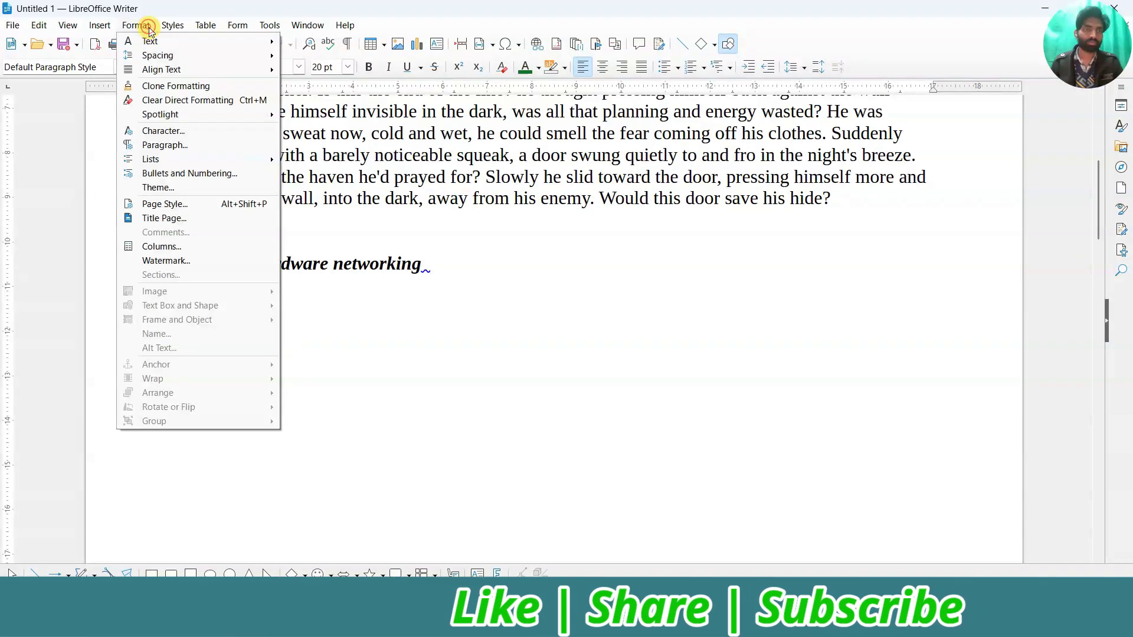
mouse_move(161, 41)
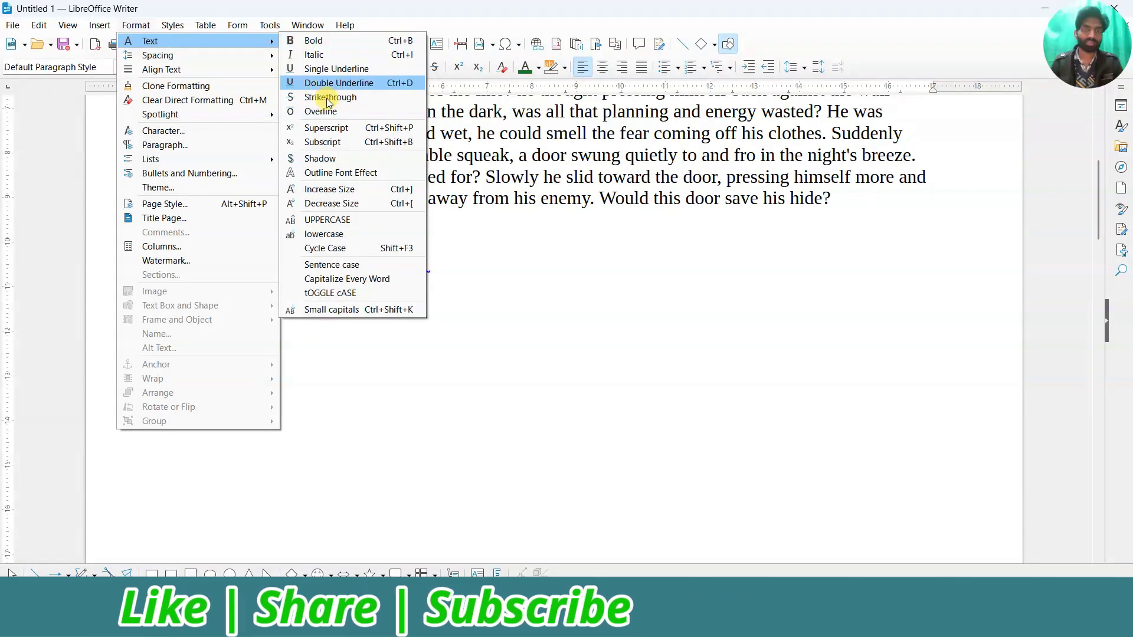
click(323, 142)
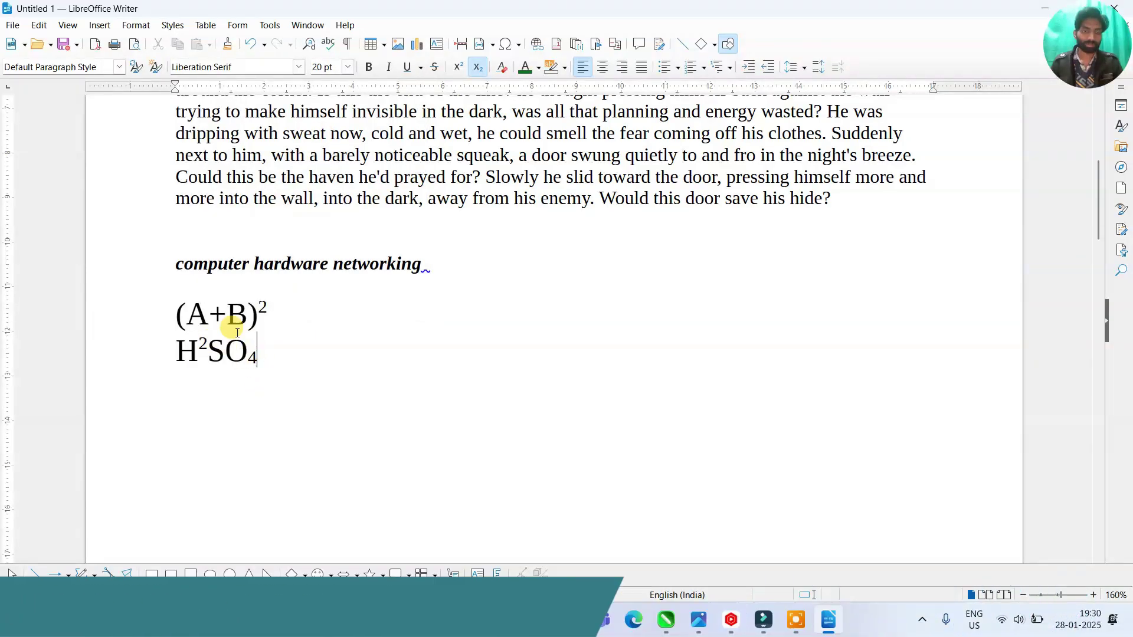
scroll(239, 315, down, 1)
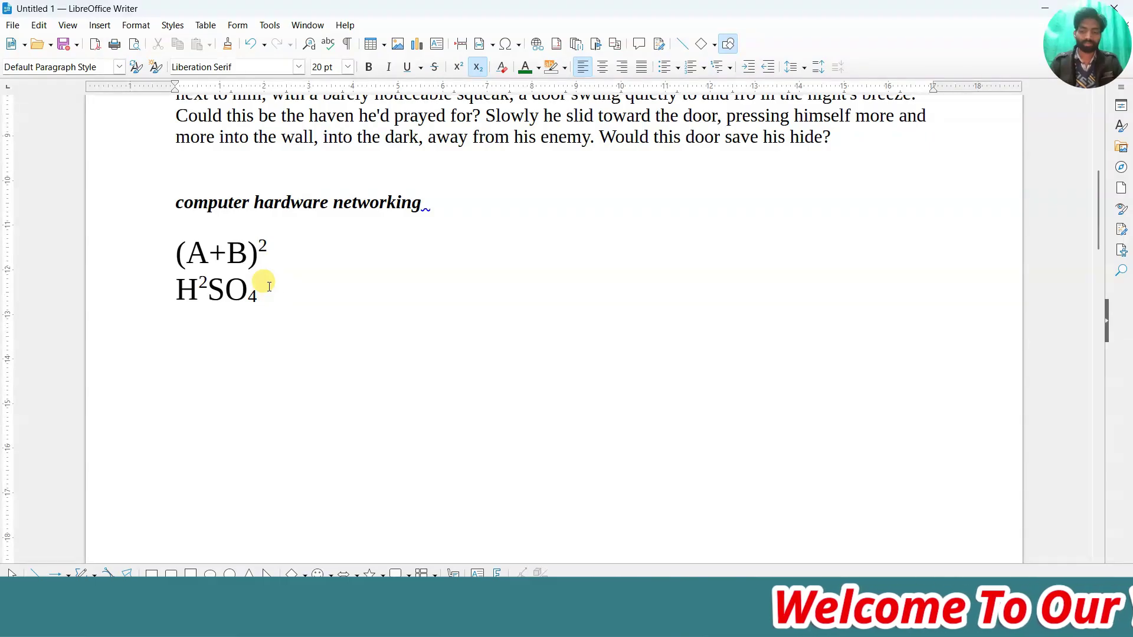
key(Return)
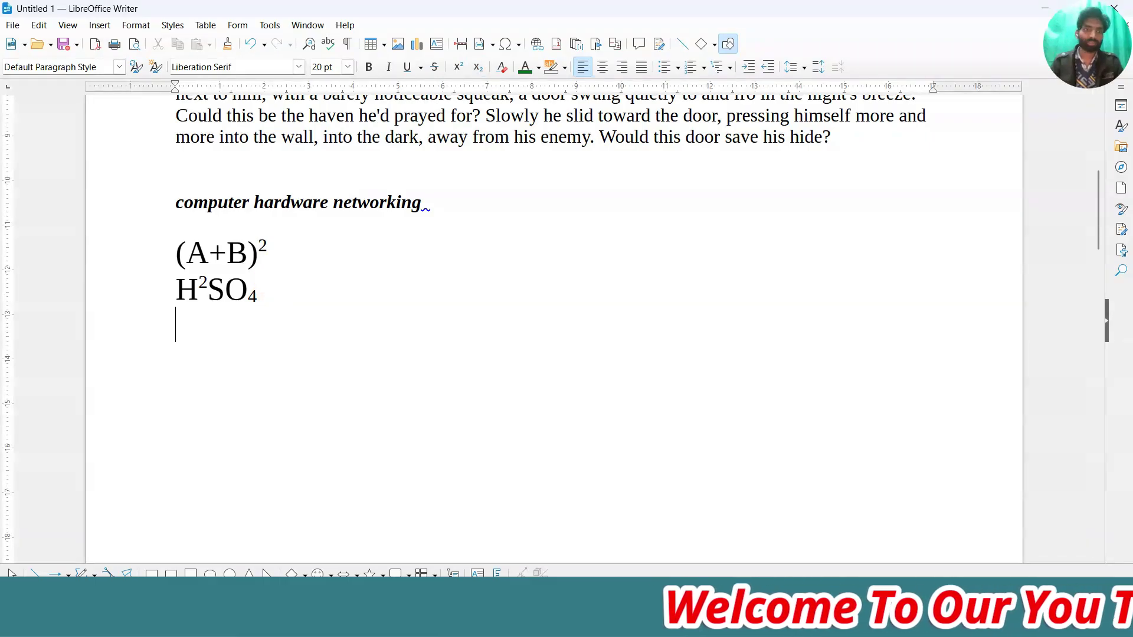
click(151, 26)
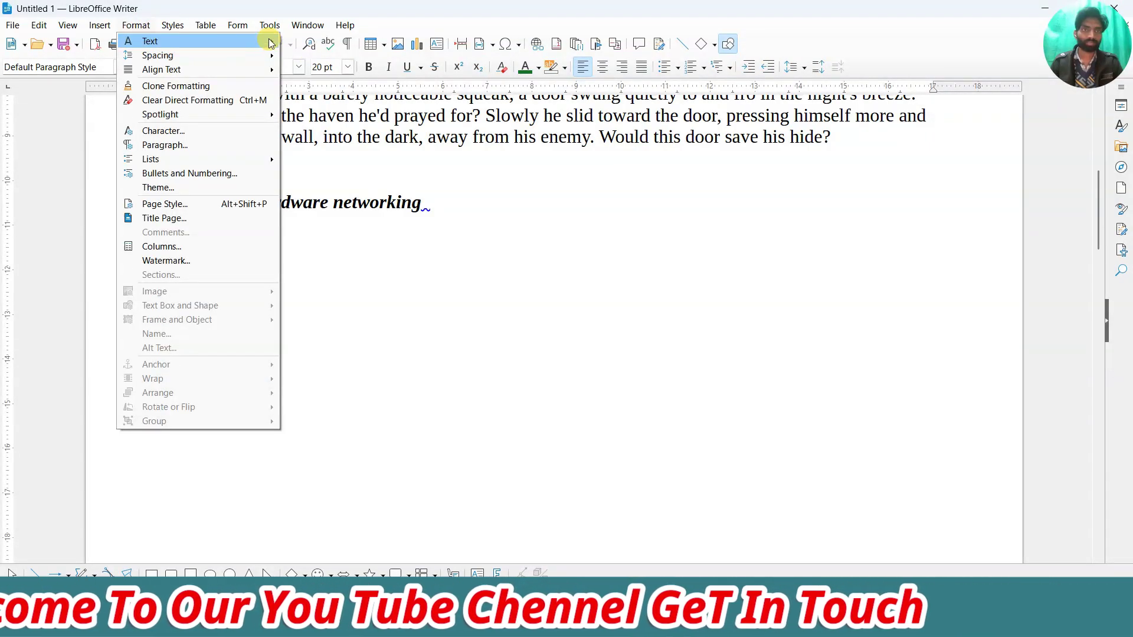
mouse_move(269, 43)
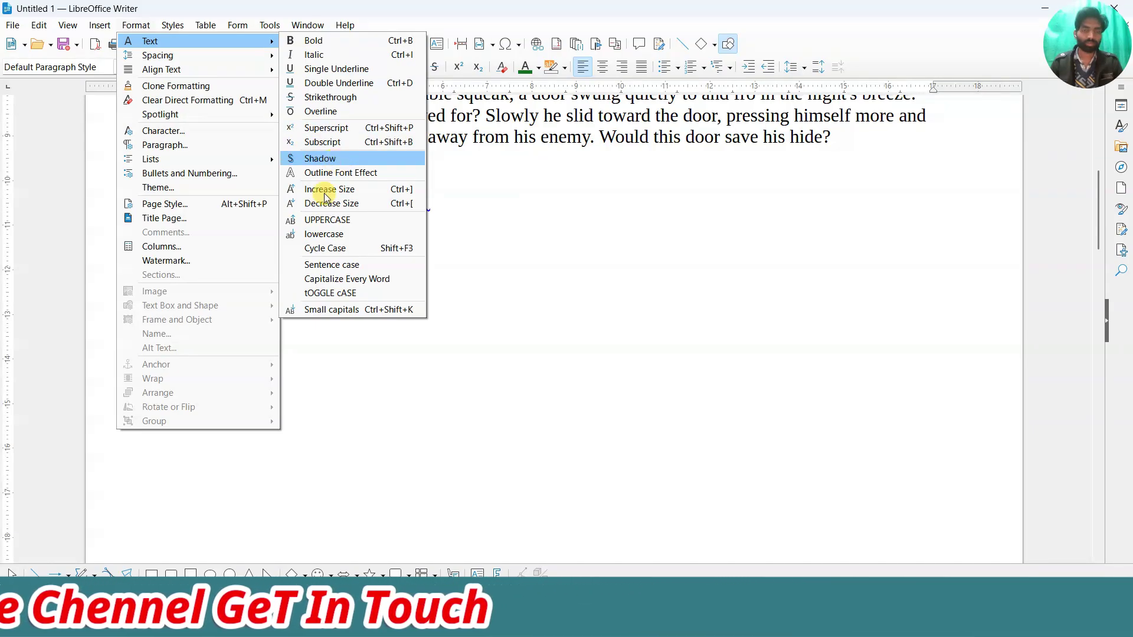
click(322, 338)
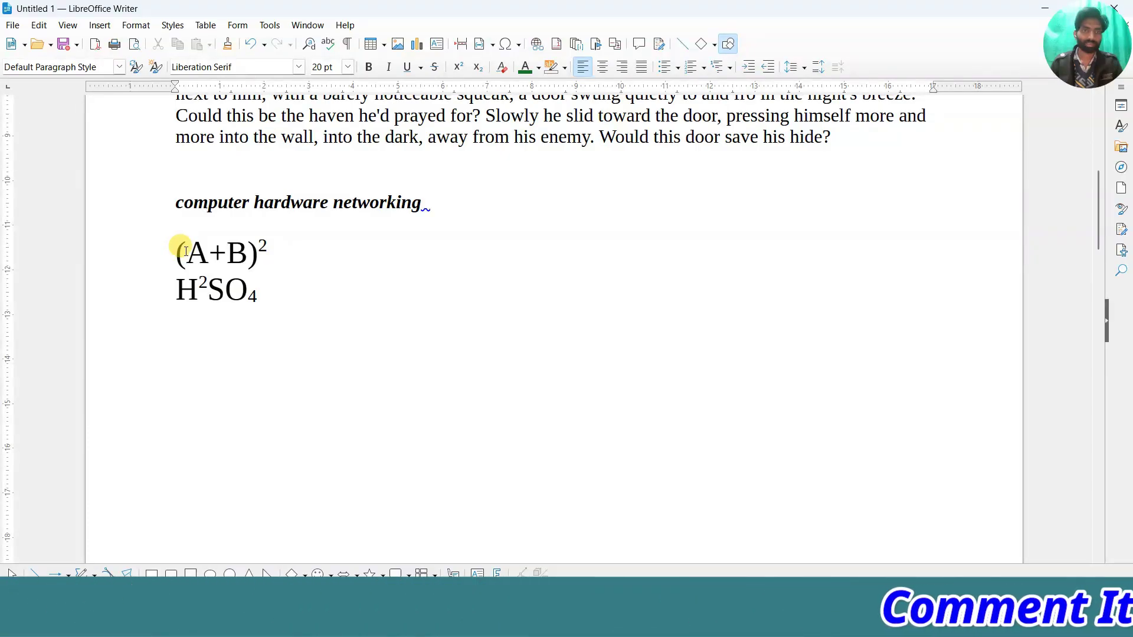
- Apply the shadow effect to the whole "(A+B)2" expression and inspect it up close
drag(173, 252, 274, 251)
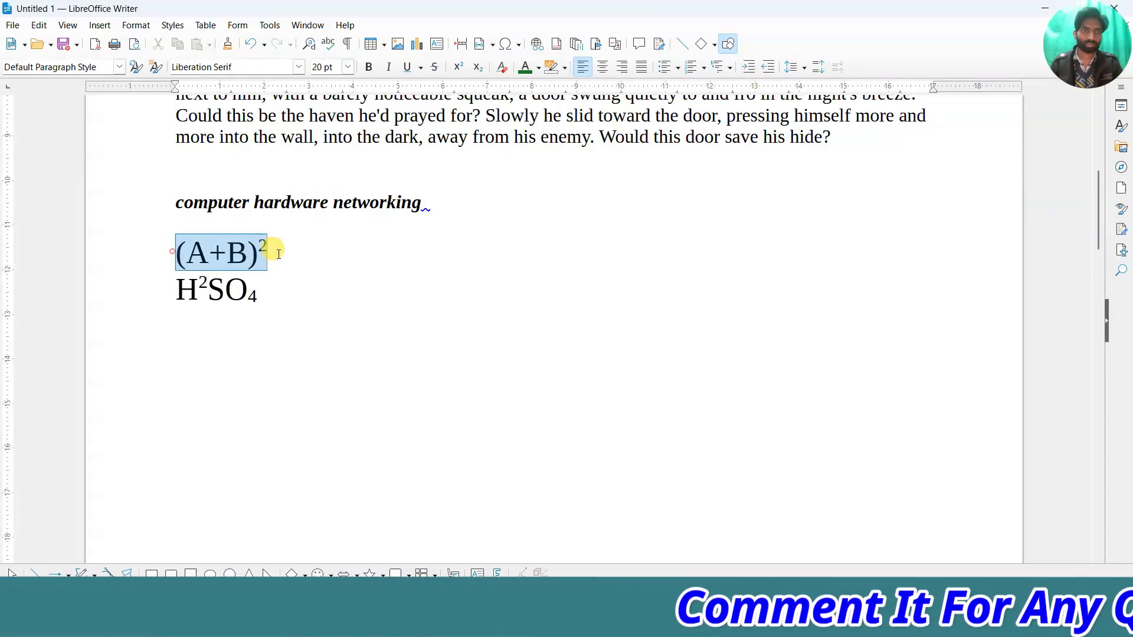
click(135, 26)
mouse_move(238, 41)
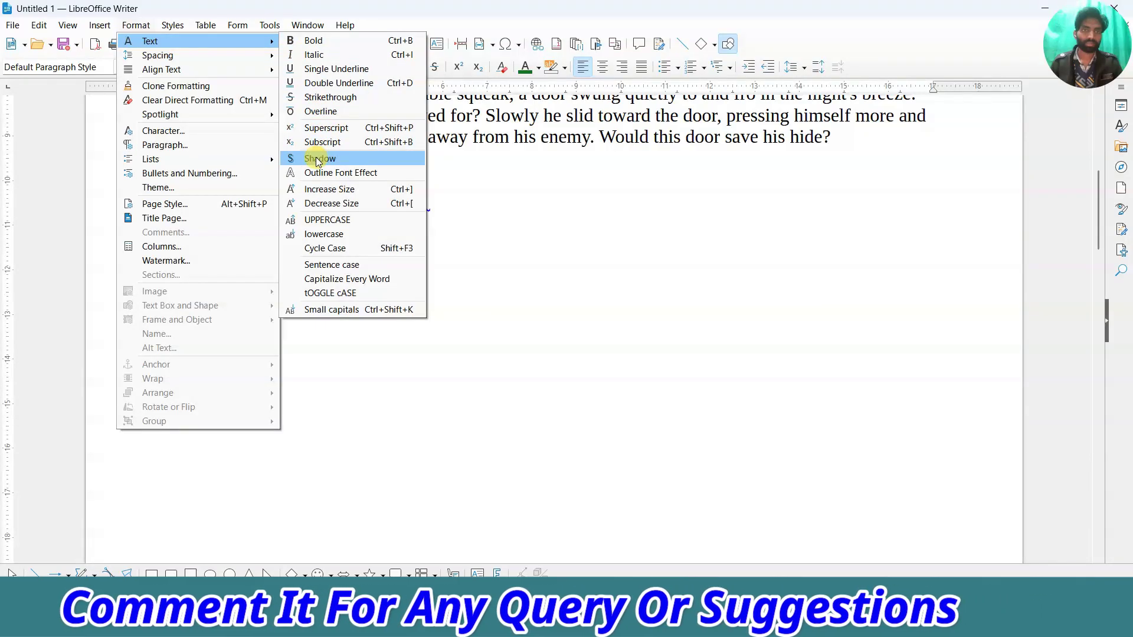
click(313, 158)
click(286, 270)
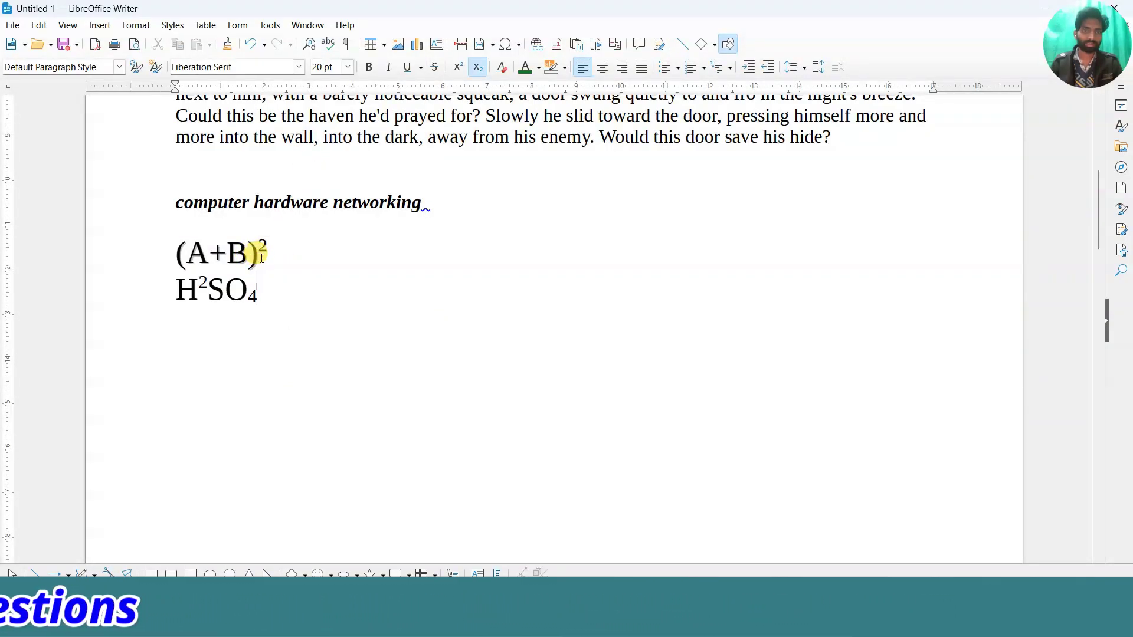
ctrl+scroll(289, 296, up, 3)
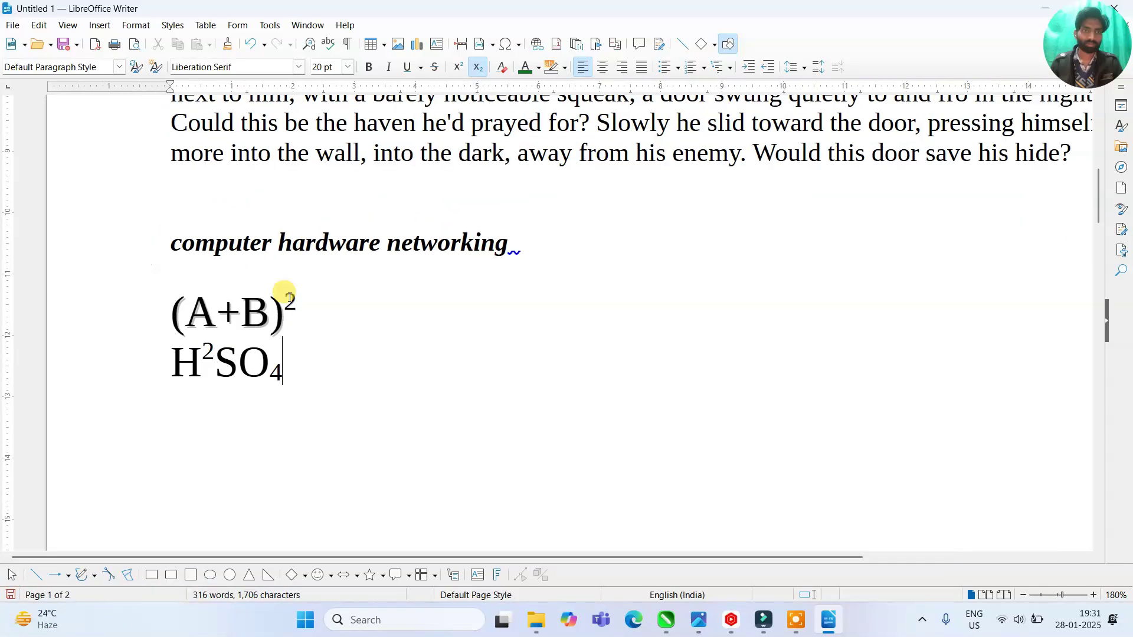
ctrl+scroll(289, 297, up, 1)
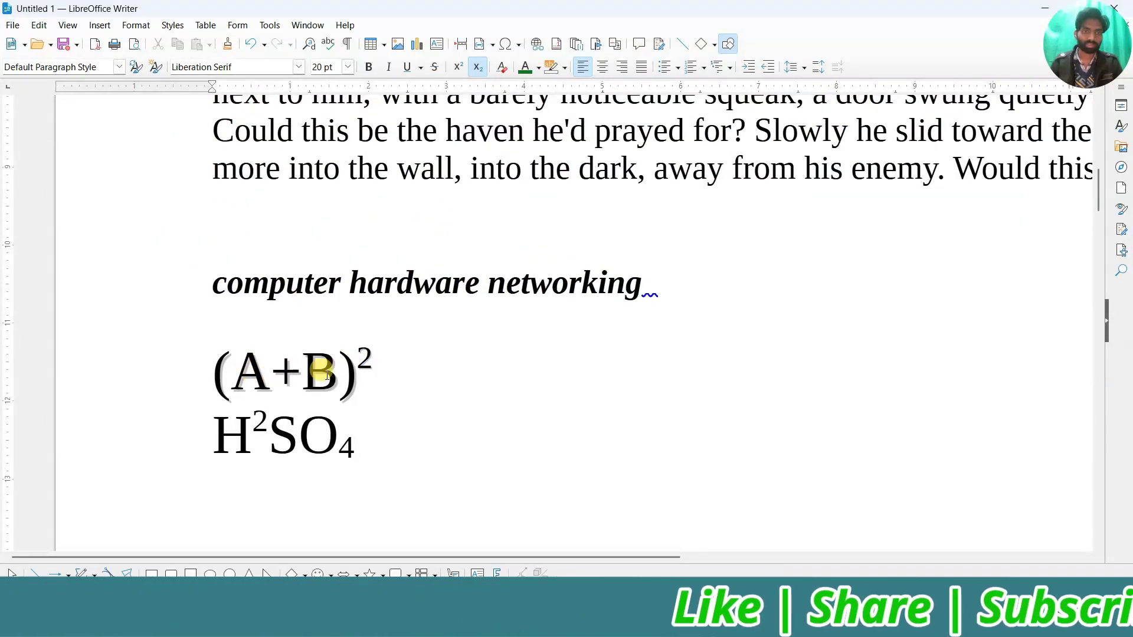
ctrl+scroll(347, 360, down, 2)
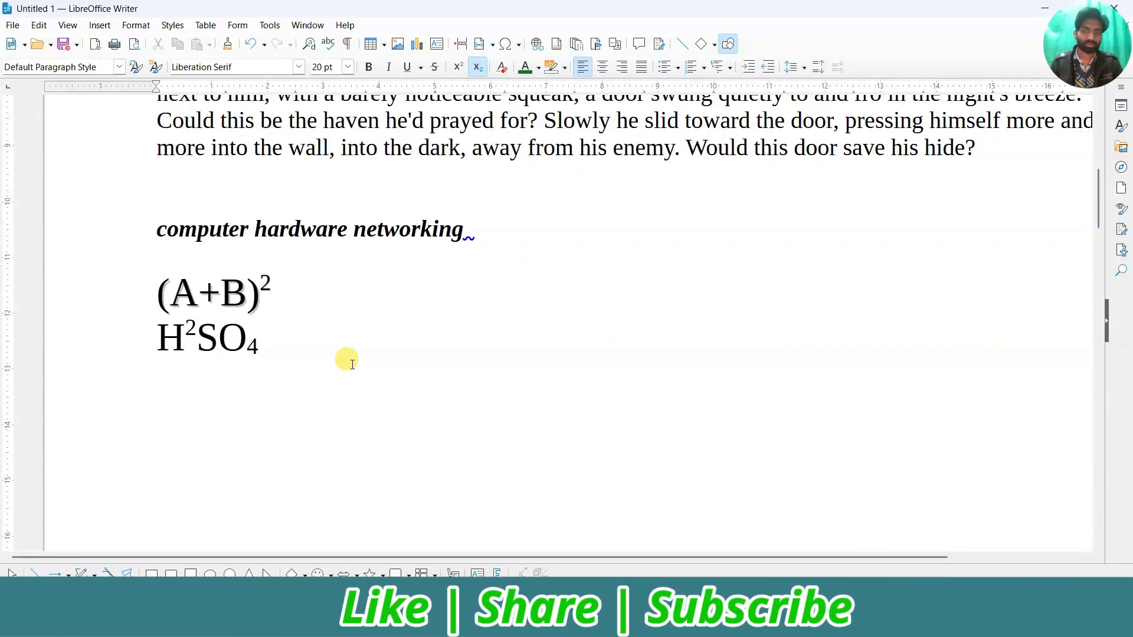
ctrl+scroll(346, 360, down, 3)
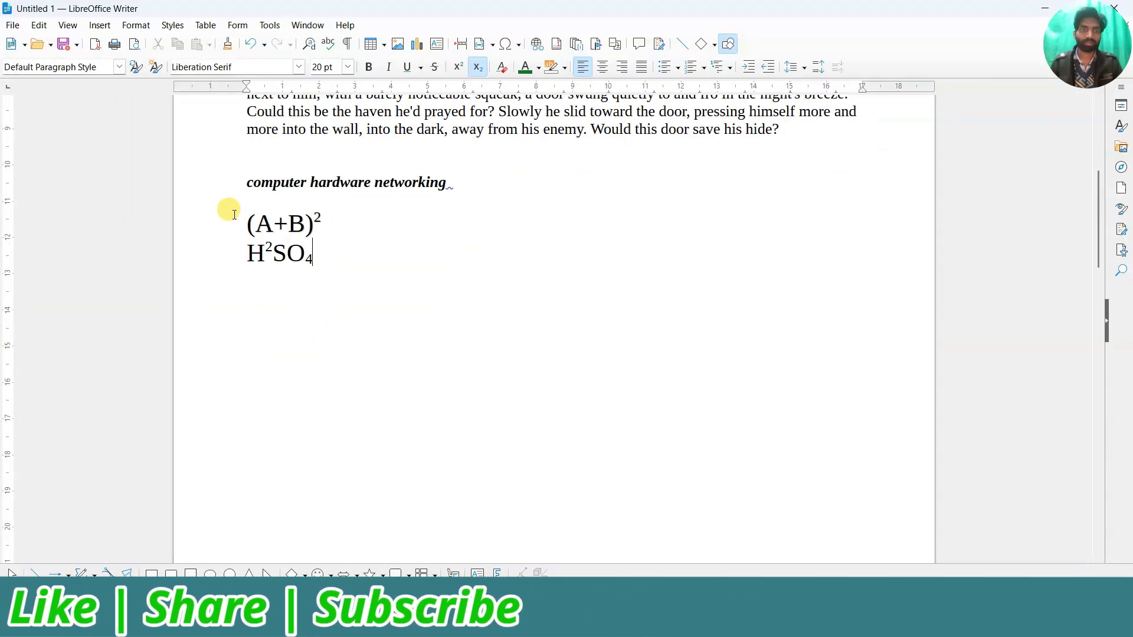
click(128, 28)
mouse_move(149, 41)
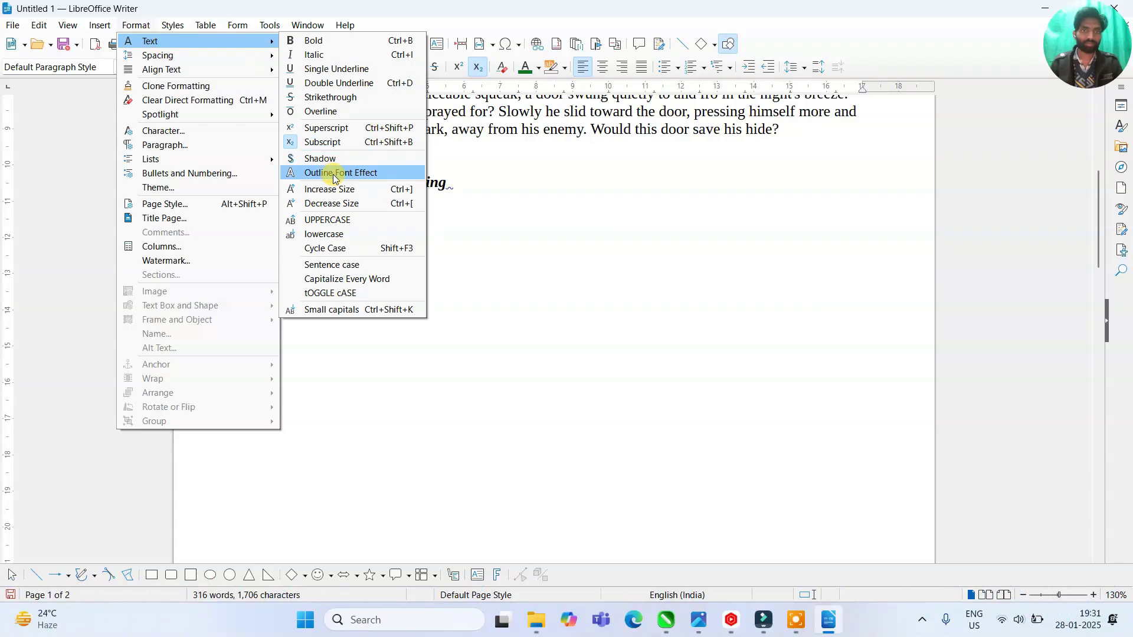
click(489, 266)
- Try the outline font effect on the whole "(A+B)2" expression
drag(269, 221, 217, 223)
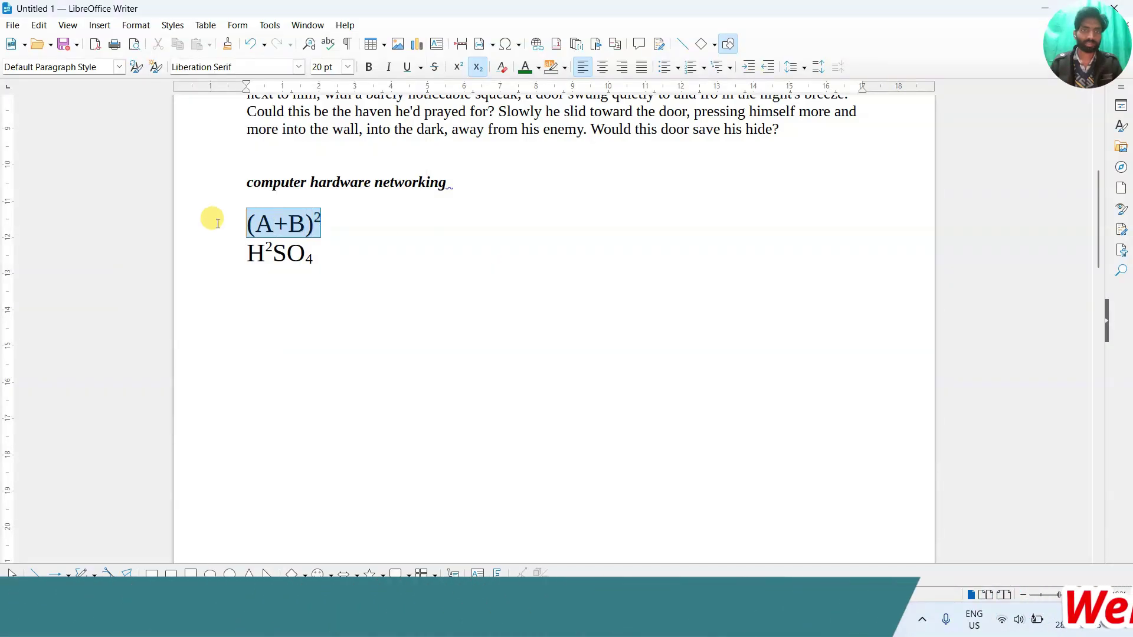
click(135, 24)
click(482, 285)
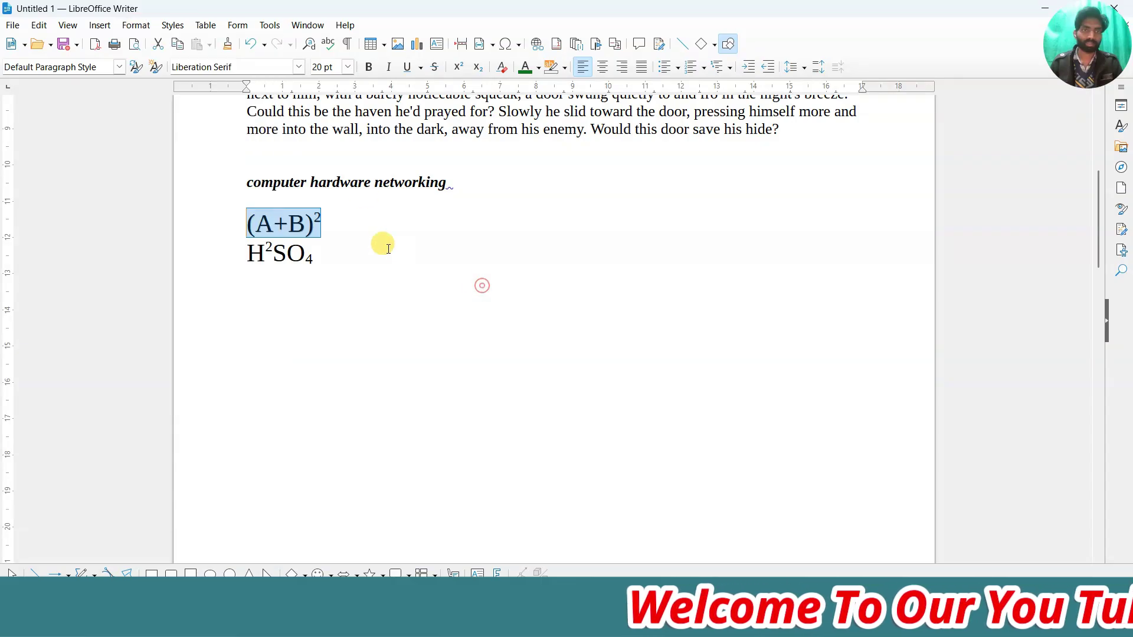
click(136, 24)
mouse_move(149, 41)
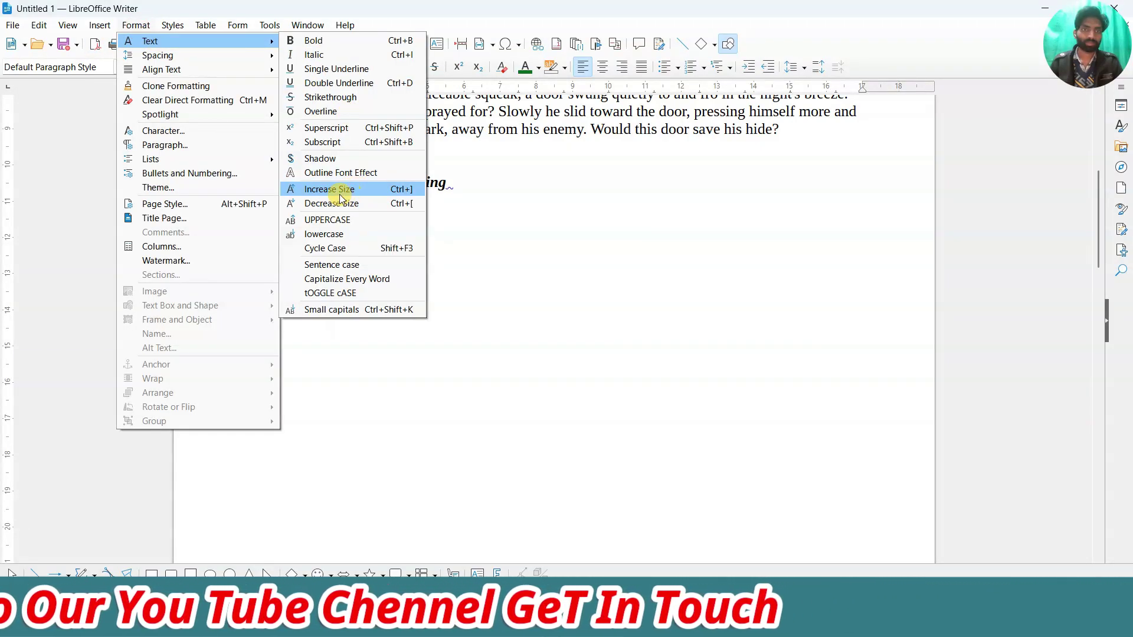
click(332, 173)
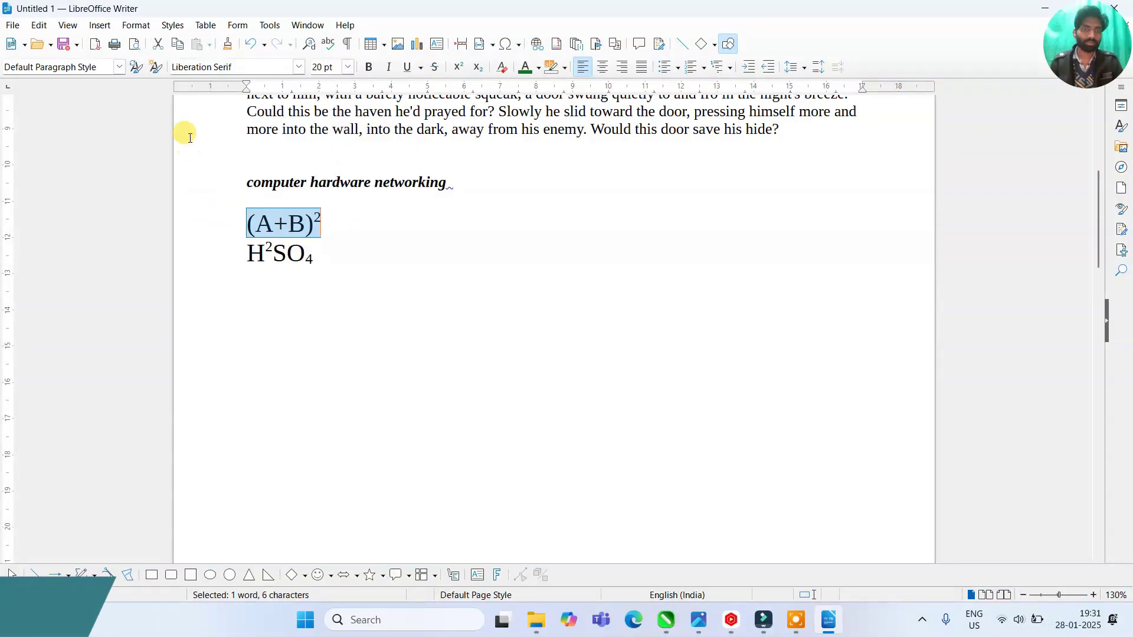
- Increase the font size of the "(A+B)2" expression by two steps to 24 pt
click(135, 24)
mouse_move(221, 42)
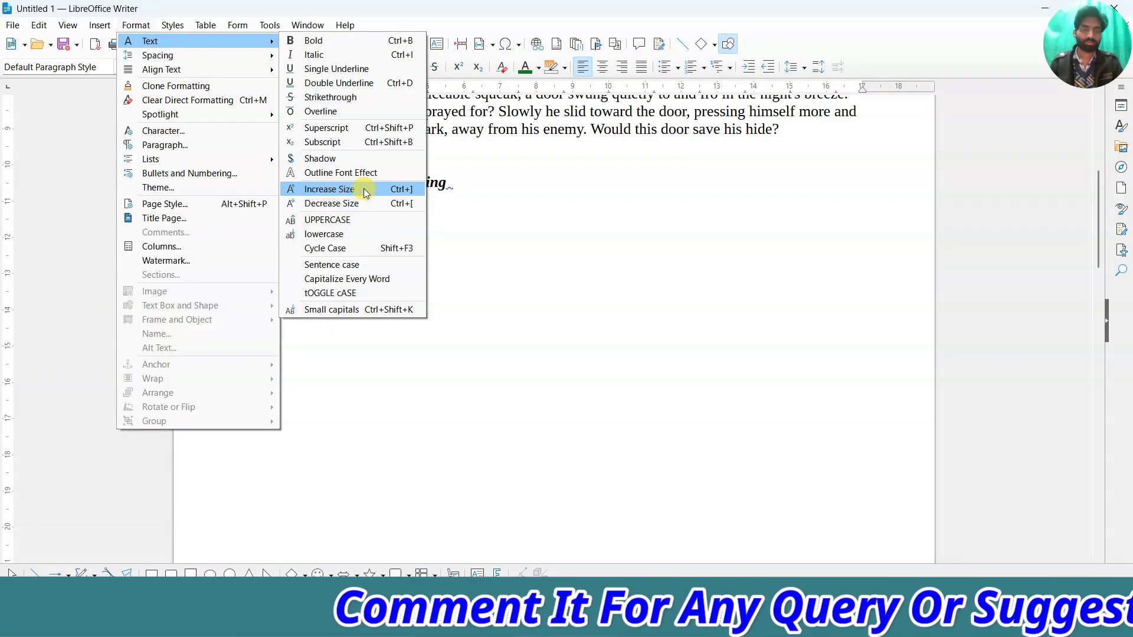
click(401, 190)
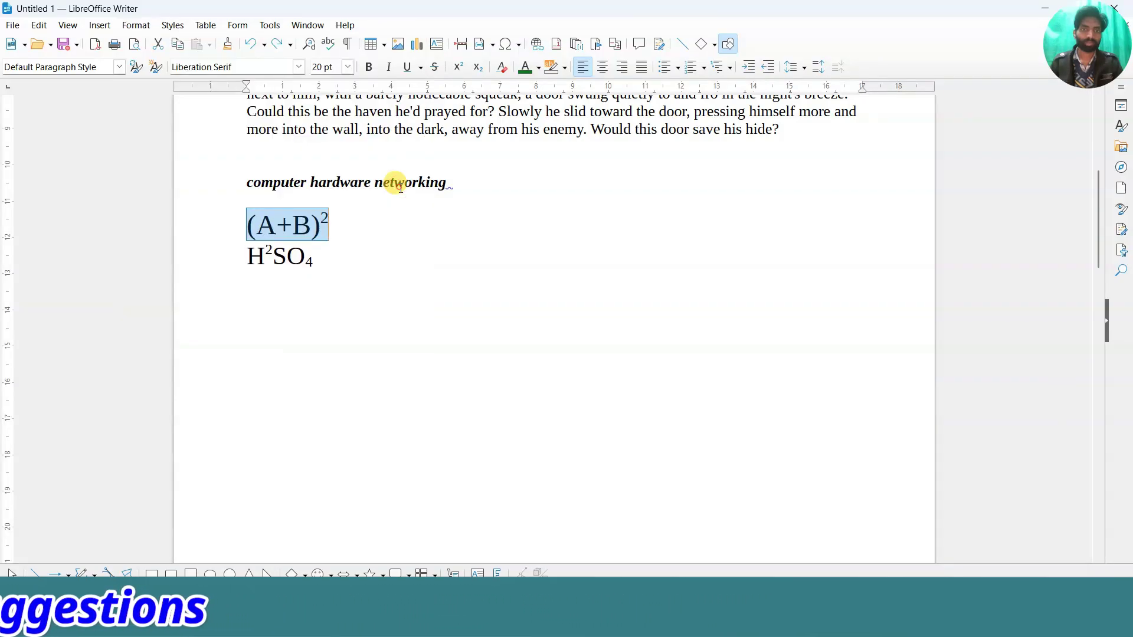
click(137, 25)
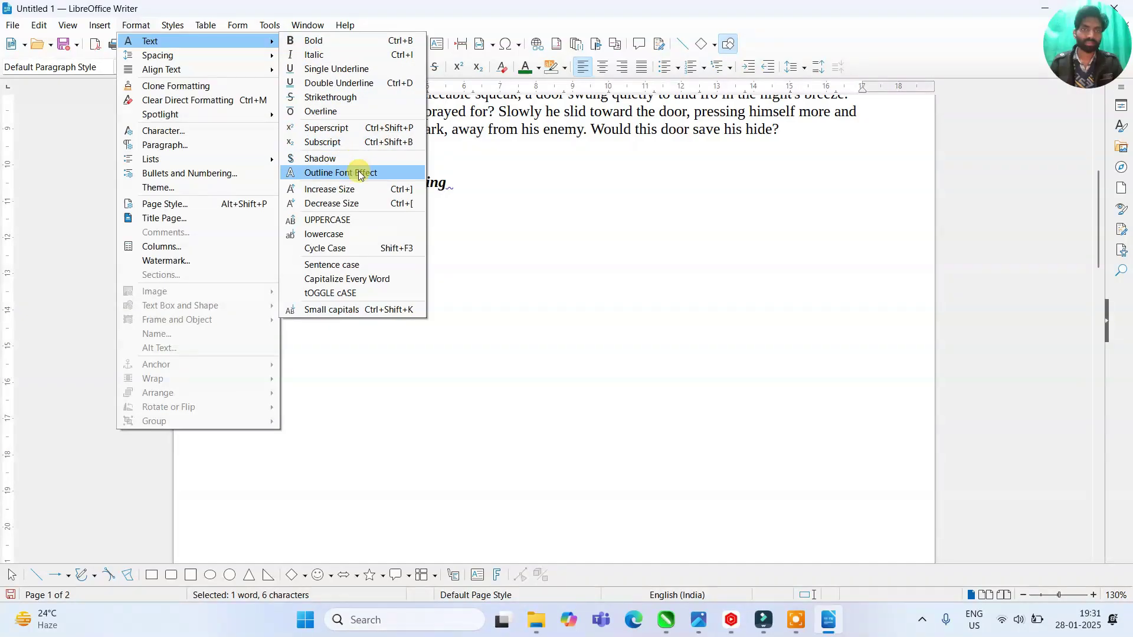
click(365, 190)
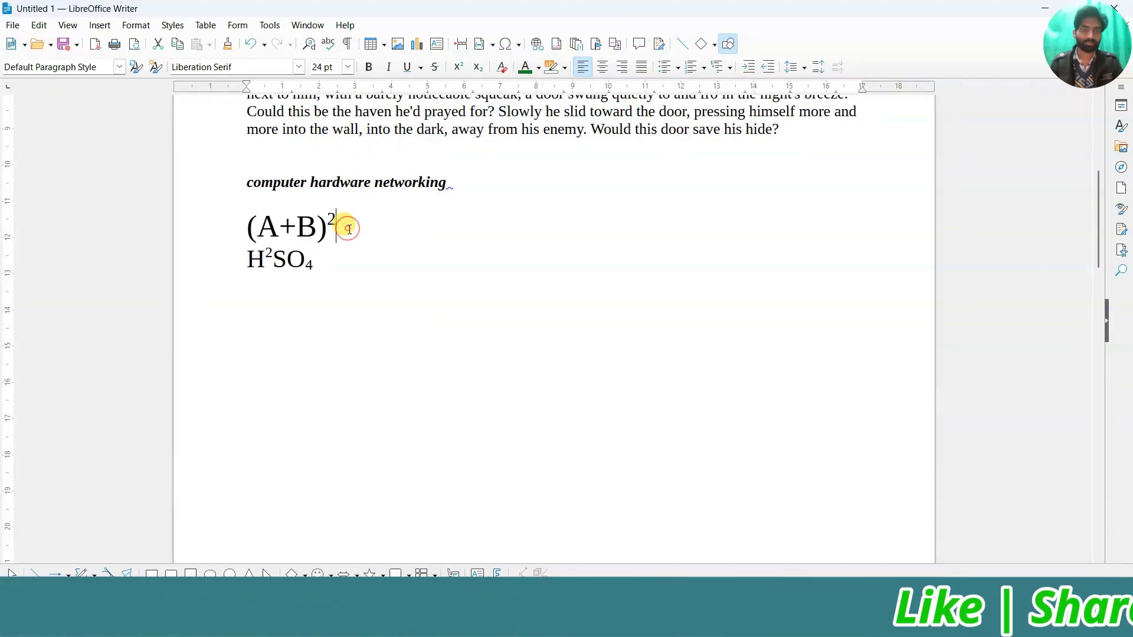
- Select the "(A+B)2" expression and decrease its font size by one step to 22 pt
click(136, 26)
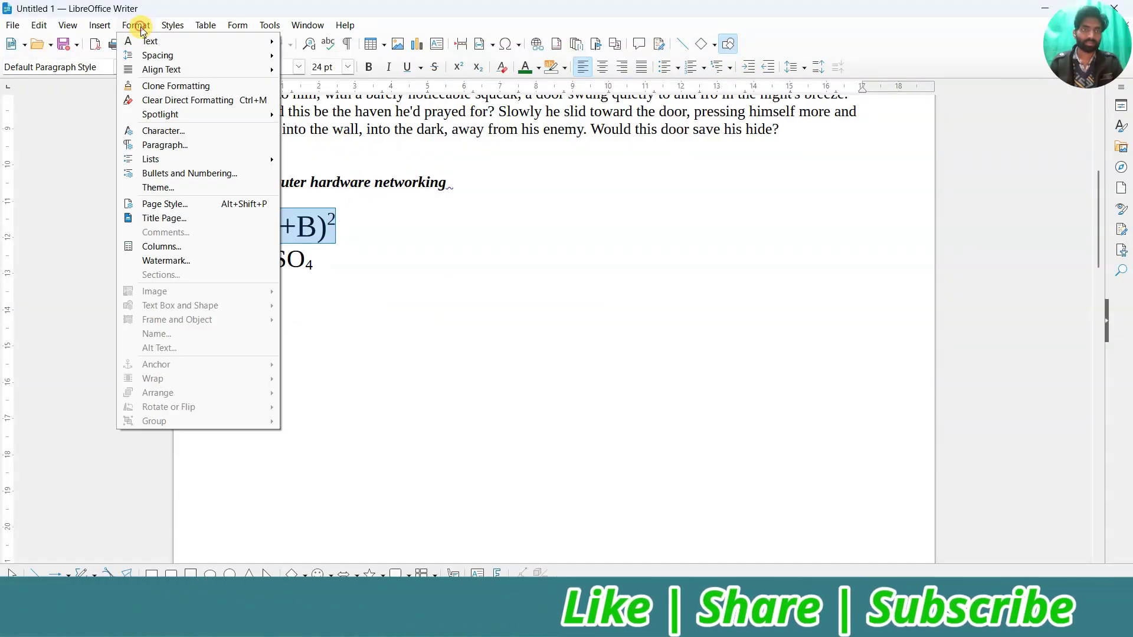
mouse_move(149, 40)
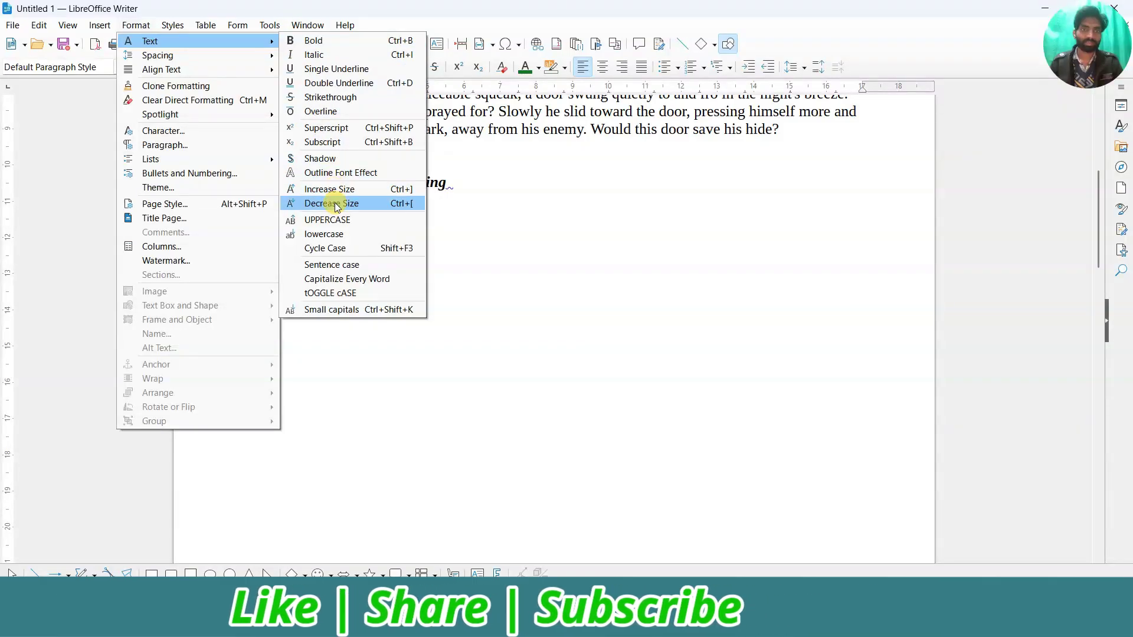
click(398, 203)
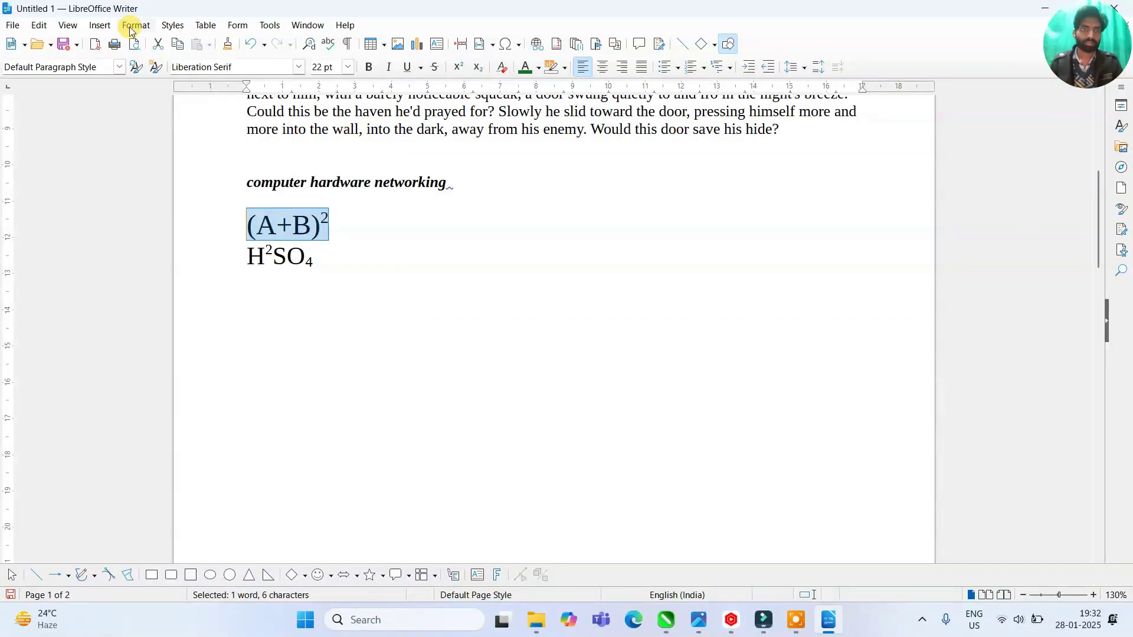
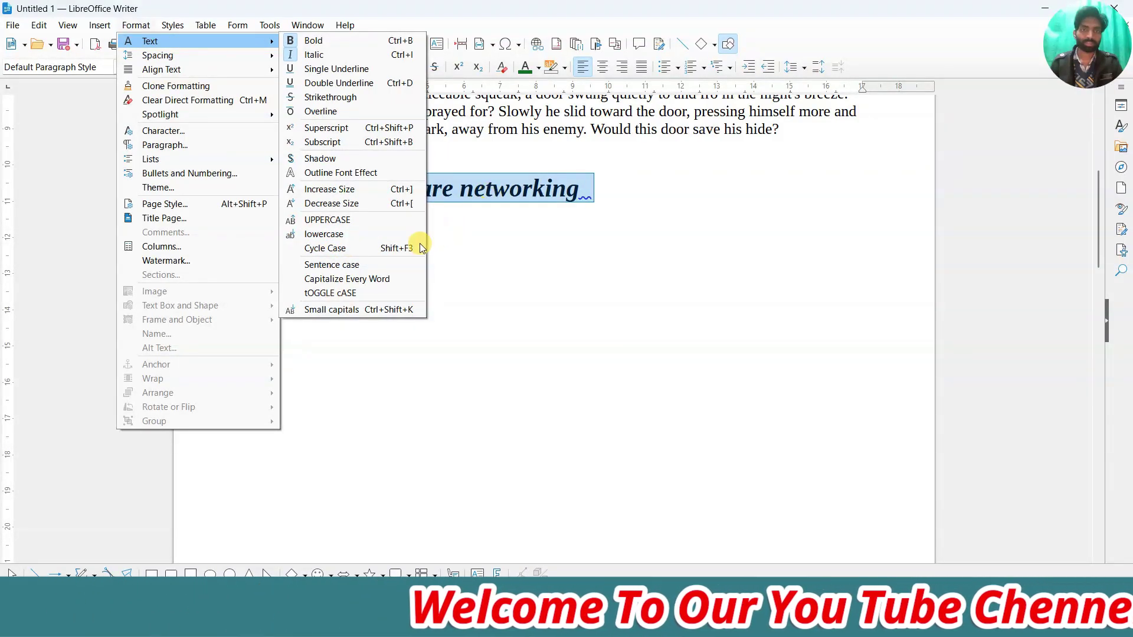
- Cycle the case of the "computer hardware networking" line twice, through "Computer Hardware Networking" to "Computer hardware networking"
click(359, 248)
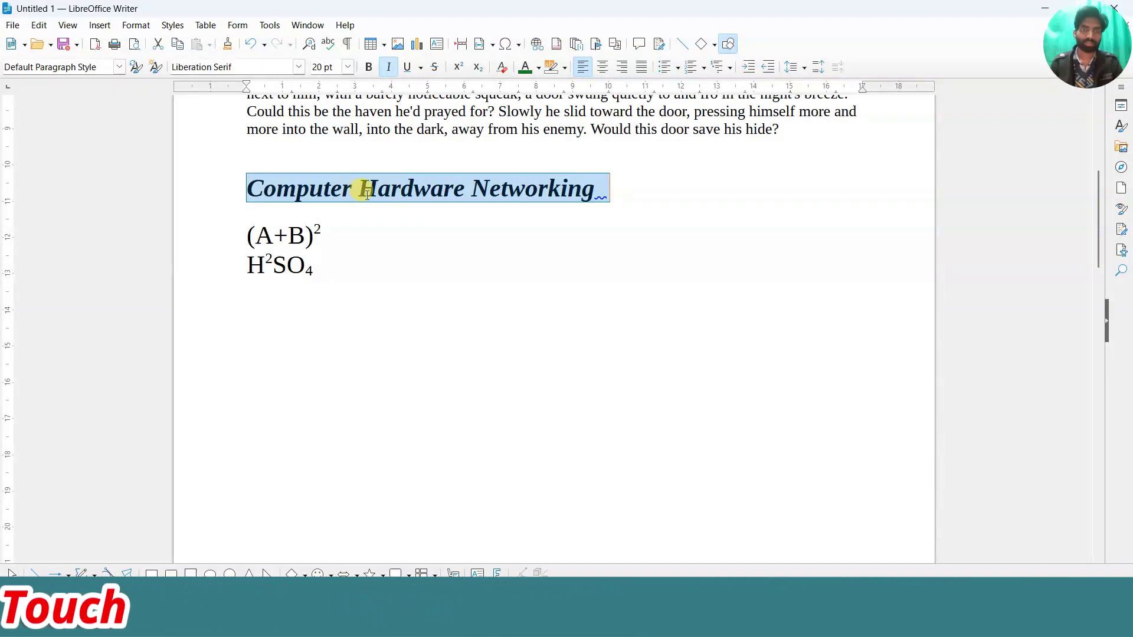
click(150, 26)
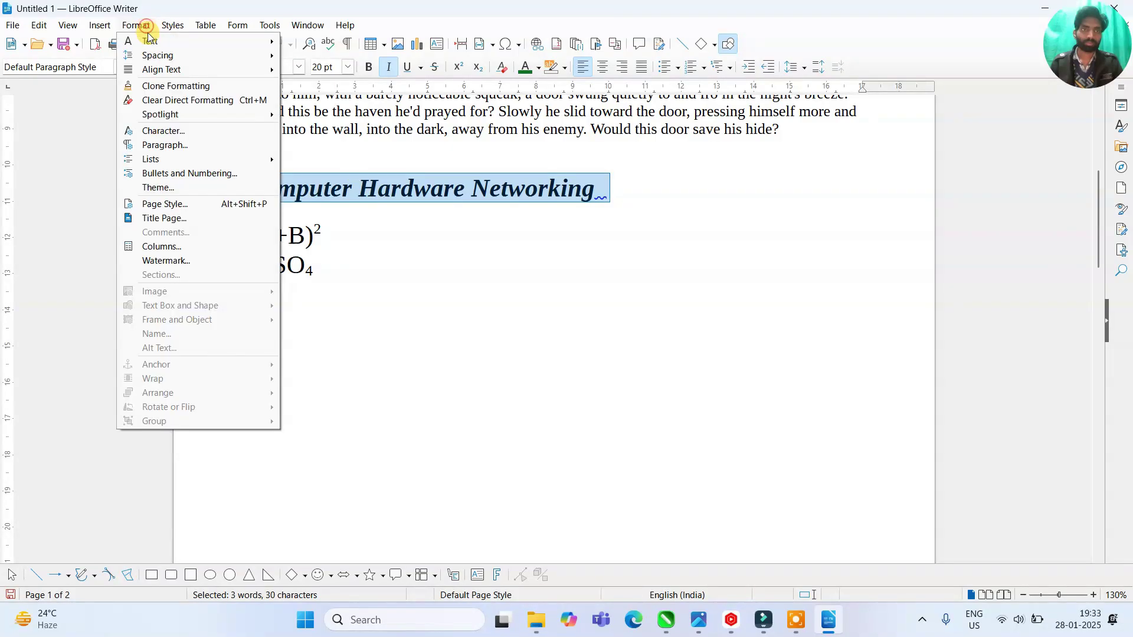
mouse_move(166, 41)
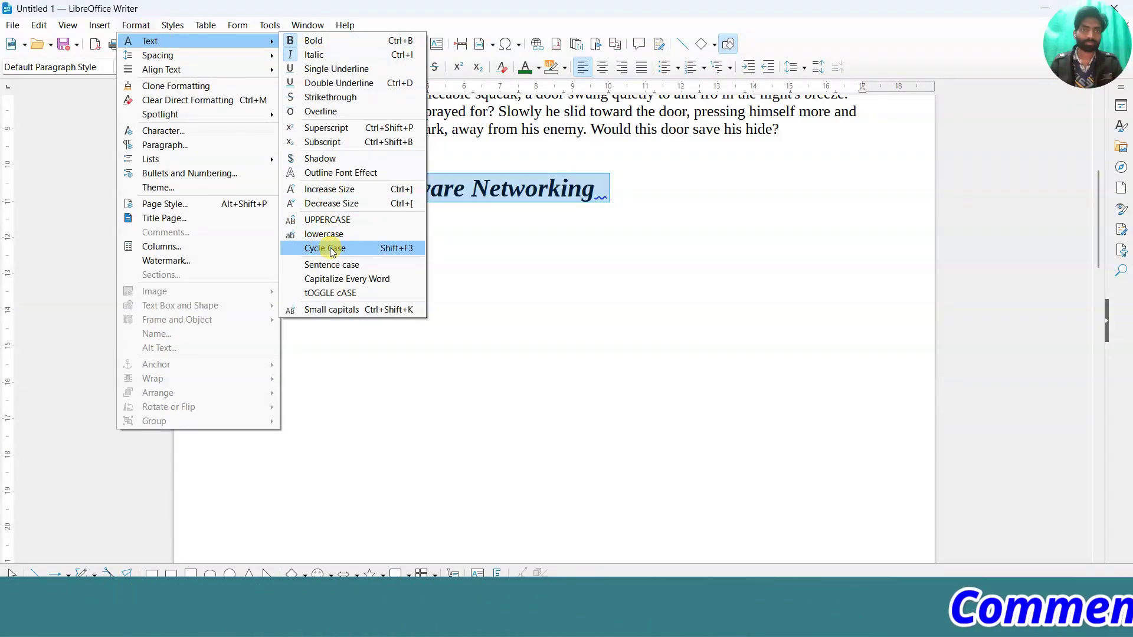
click(331, 249)
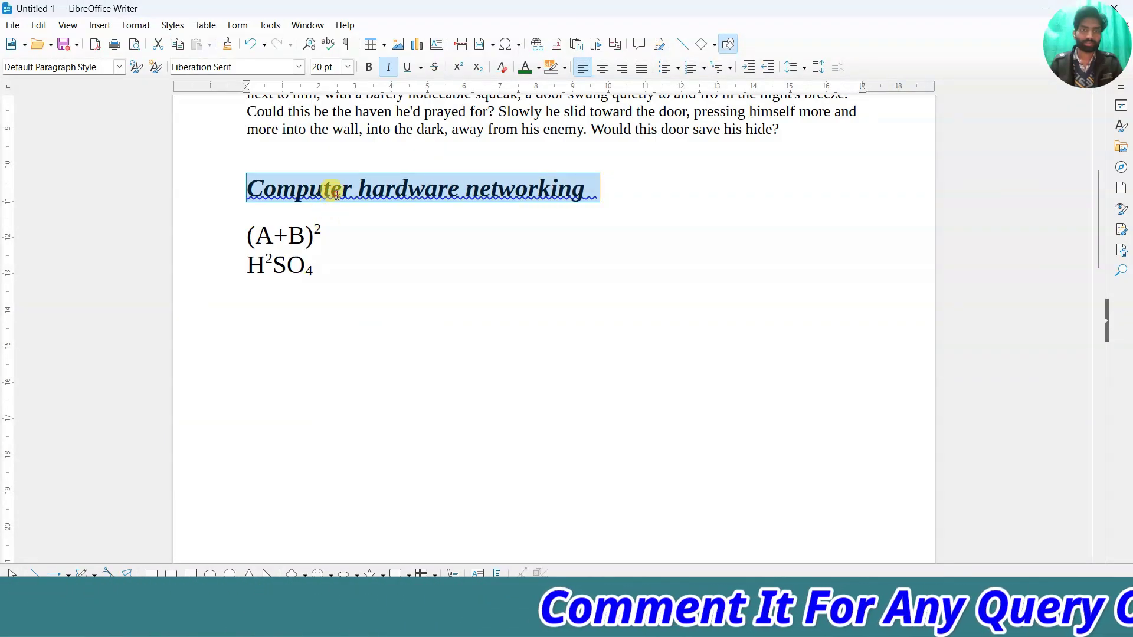
click(248, 186)
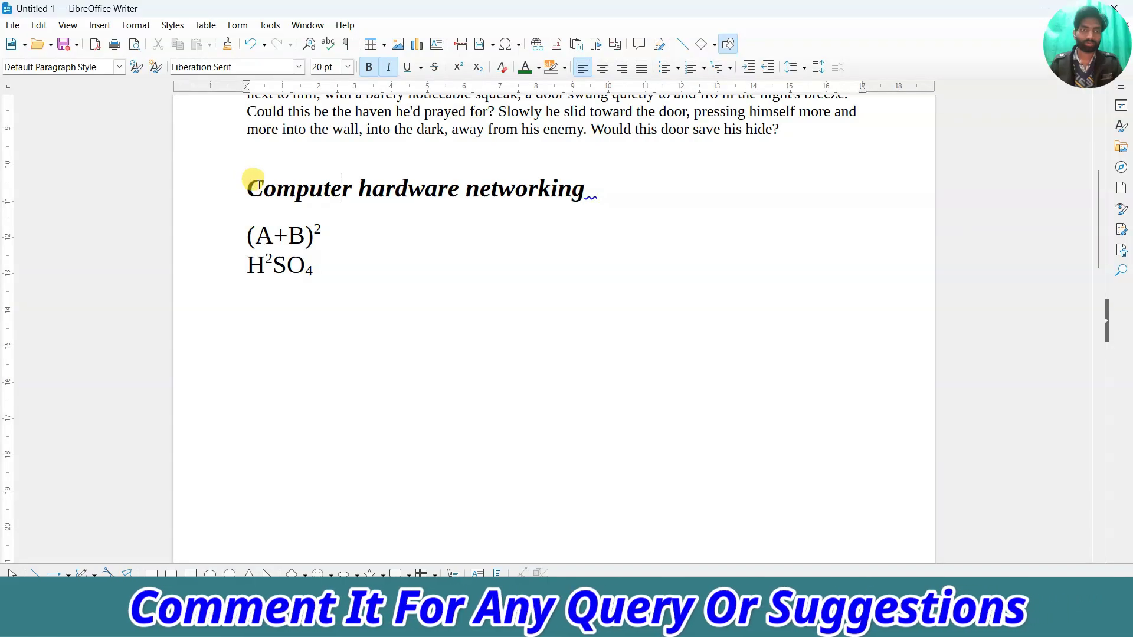
click(258, 187)
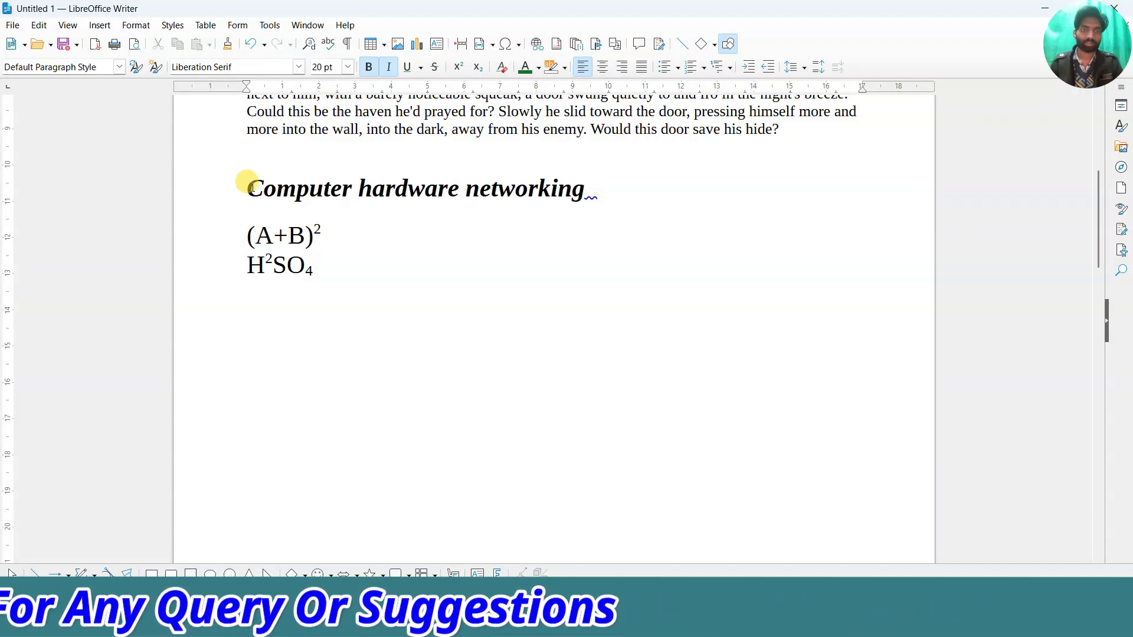
- Select the whole "Computer hardware networking" line and cycle its case once more to all capitals
drag(597, 195, 239, 187)
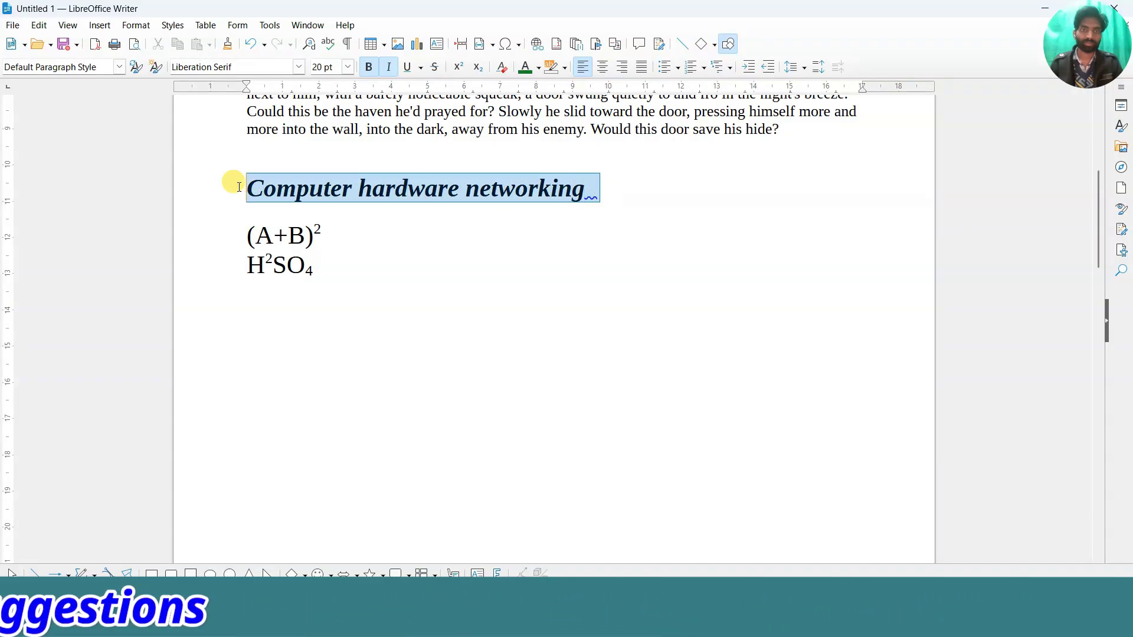
click(136, 26)
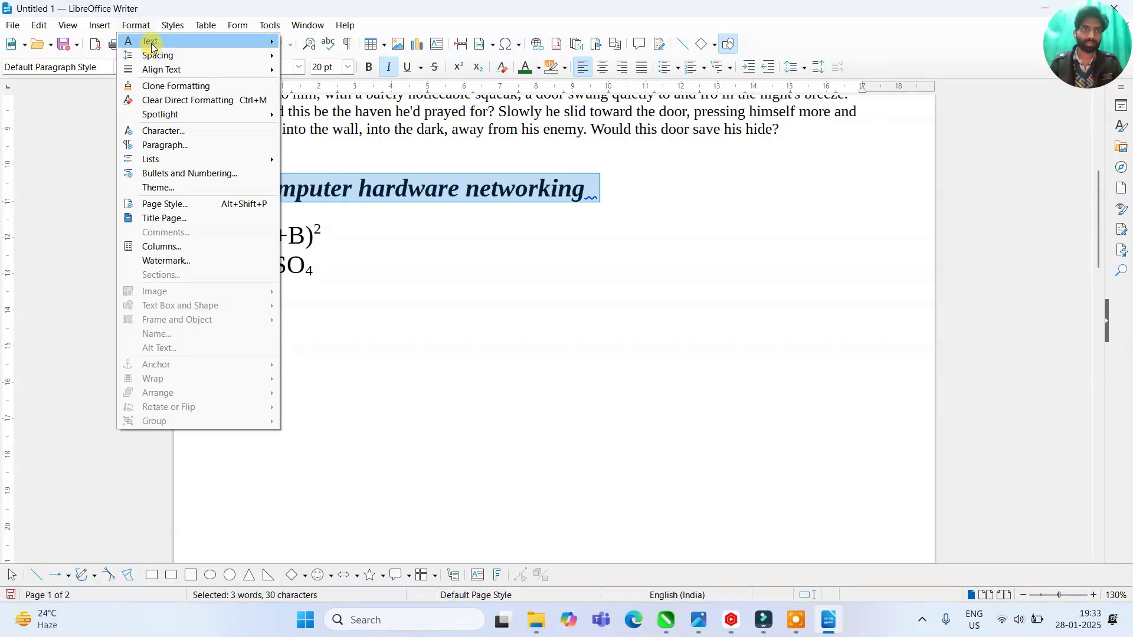
mouse_move(255, 43)
click(324, 249)
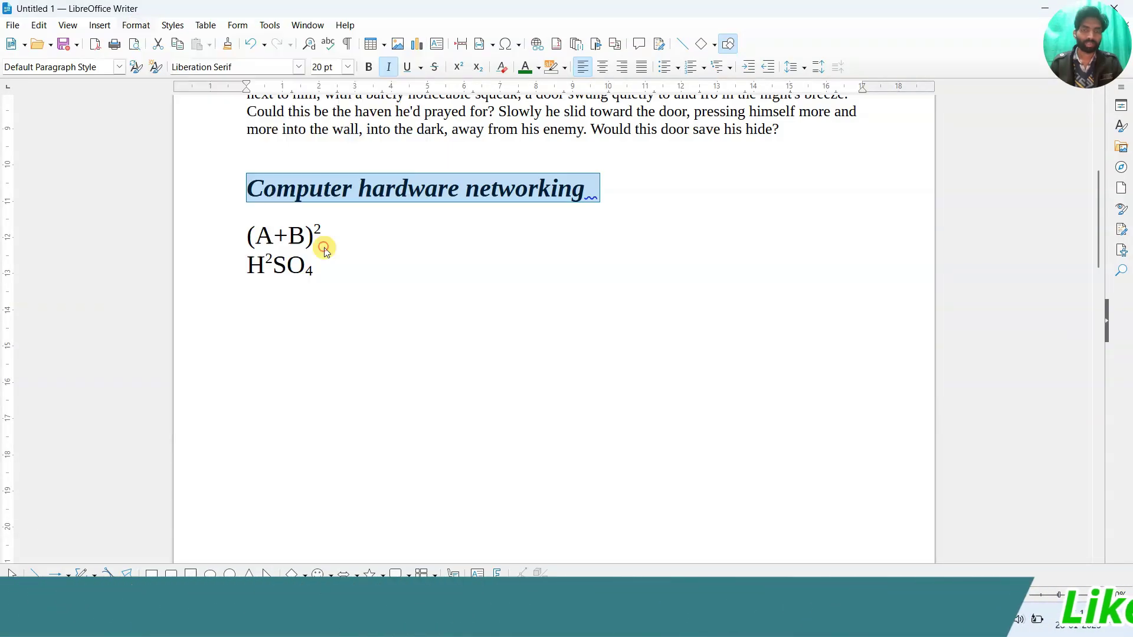
click(353, 189)
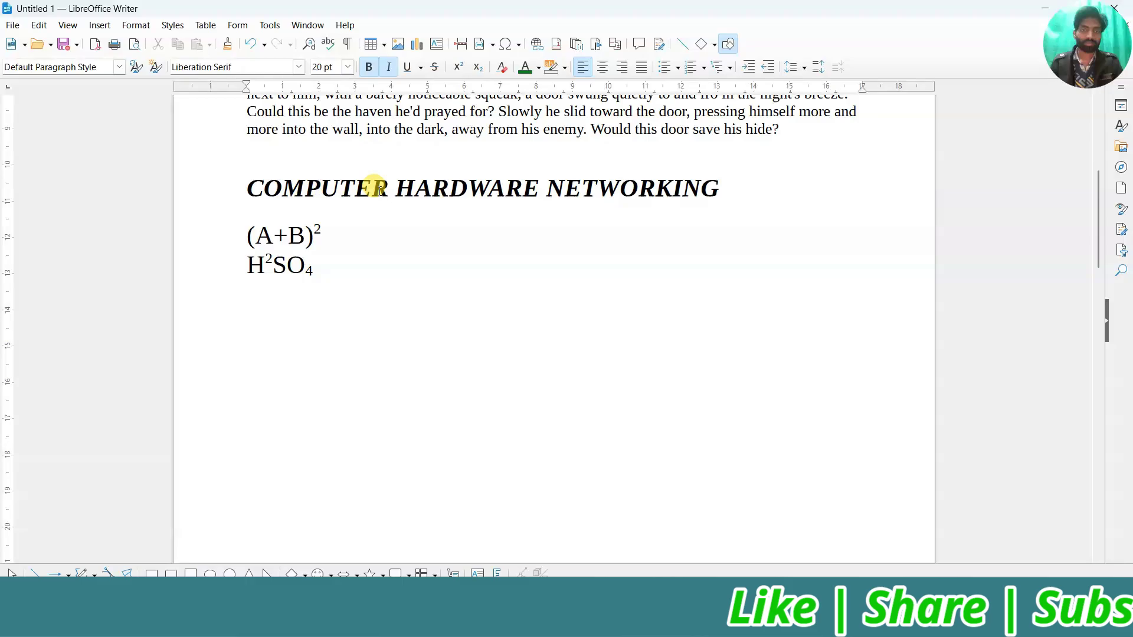
- Select the "COMPUTER HARDWARE NETWORKING" line and cycle its case to all lowercase letters
drag(721, 188, 165, 171)
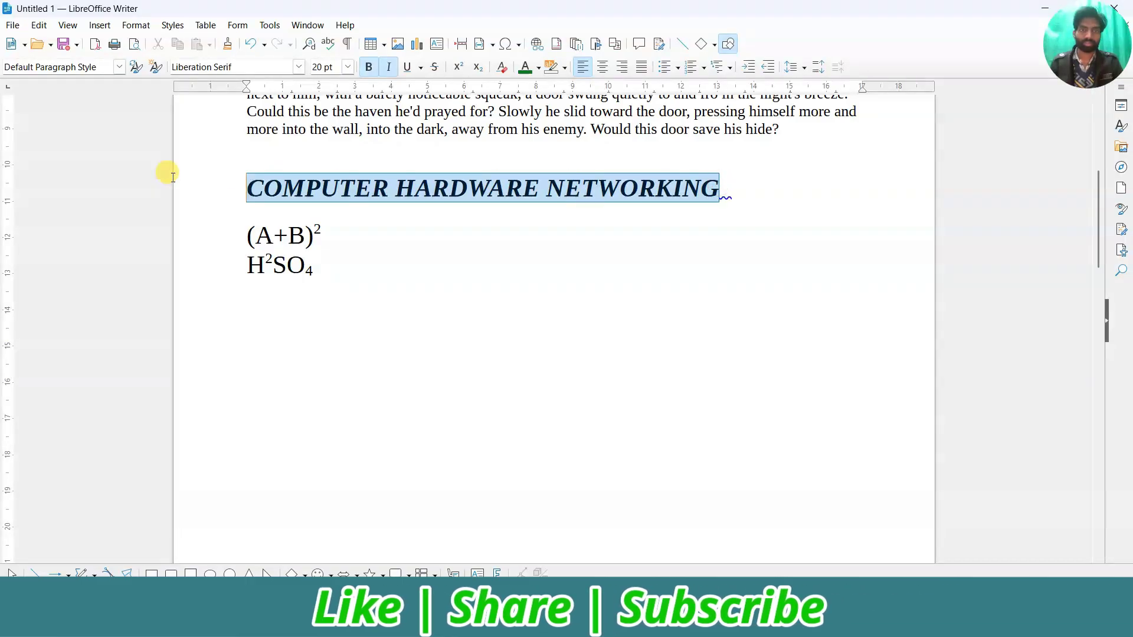
click(136, 26)
mouse_move(183, 41)
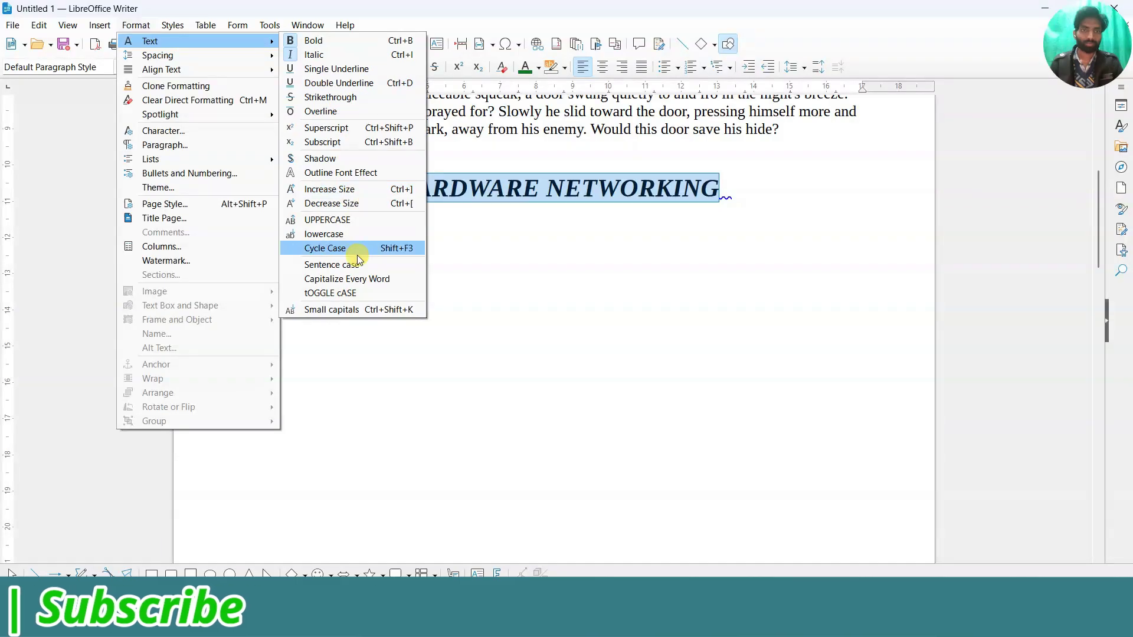
click(356, 248)
click(357, 188)
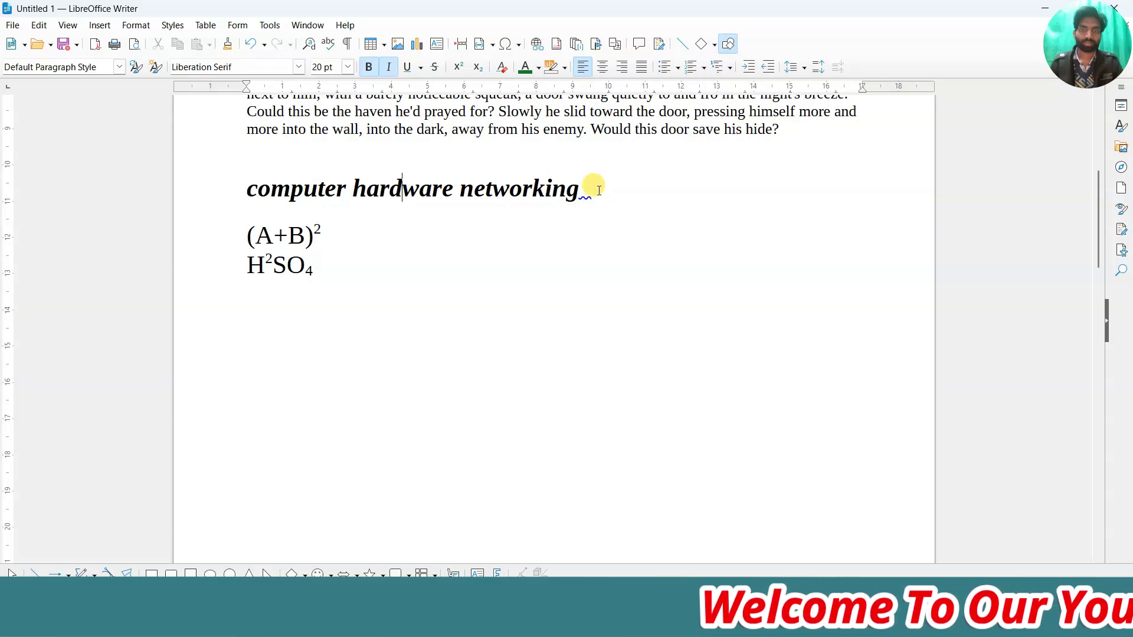
- Apply sentence case to the whole "computer hardware networking" line
drag(598, 190, 247, 189)
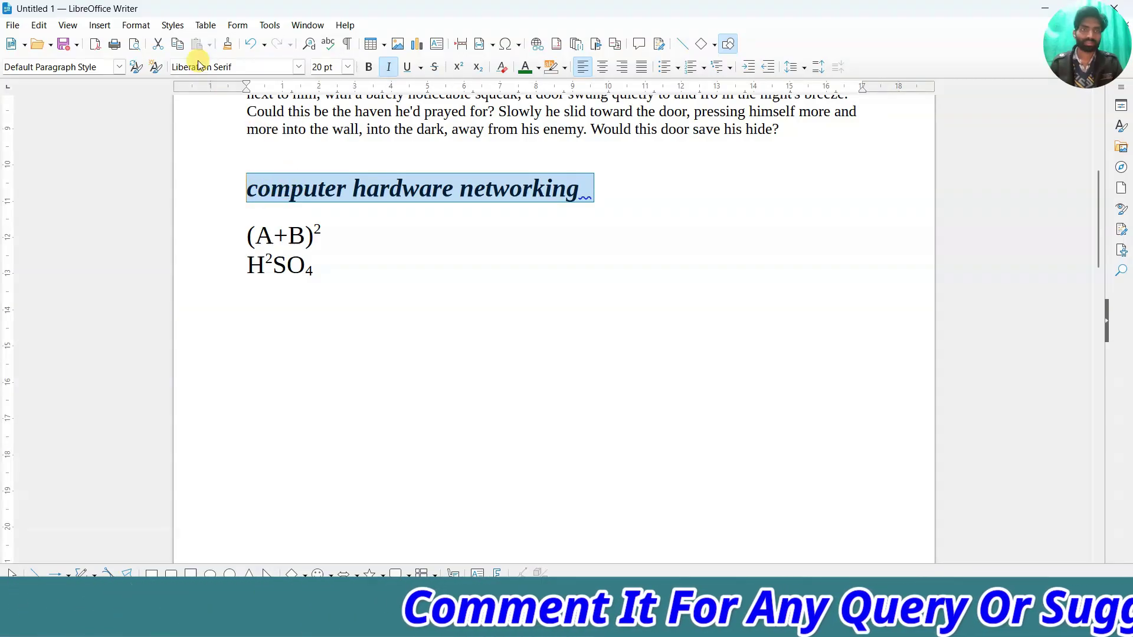
click(170, 26)
mouse_move(136, 26)
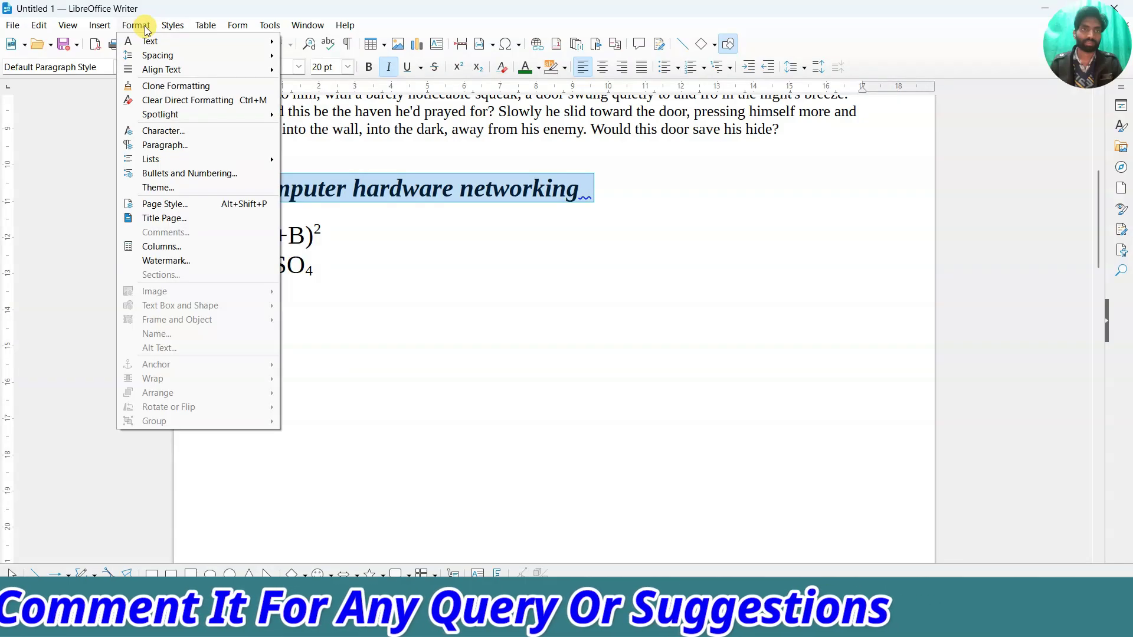
mouse_move(158, 40)
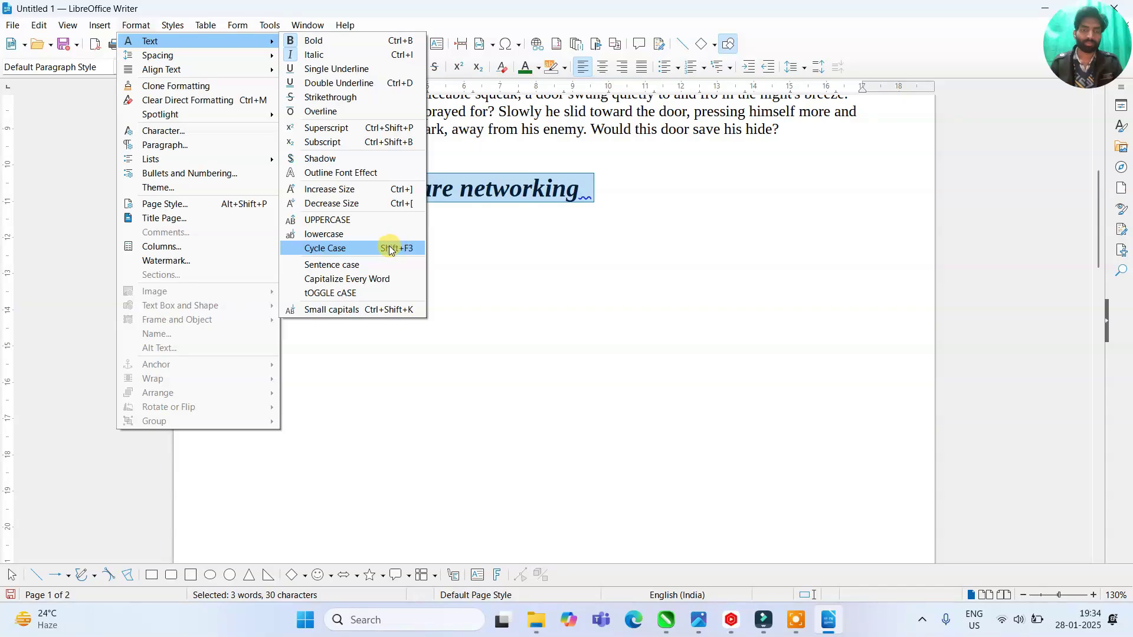
click(342, 267)
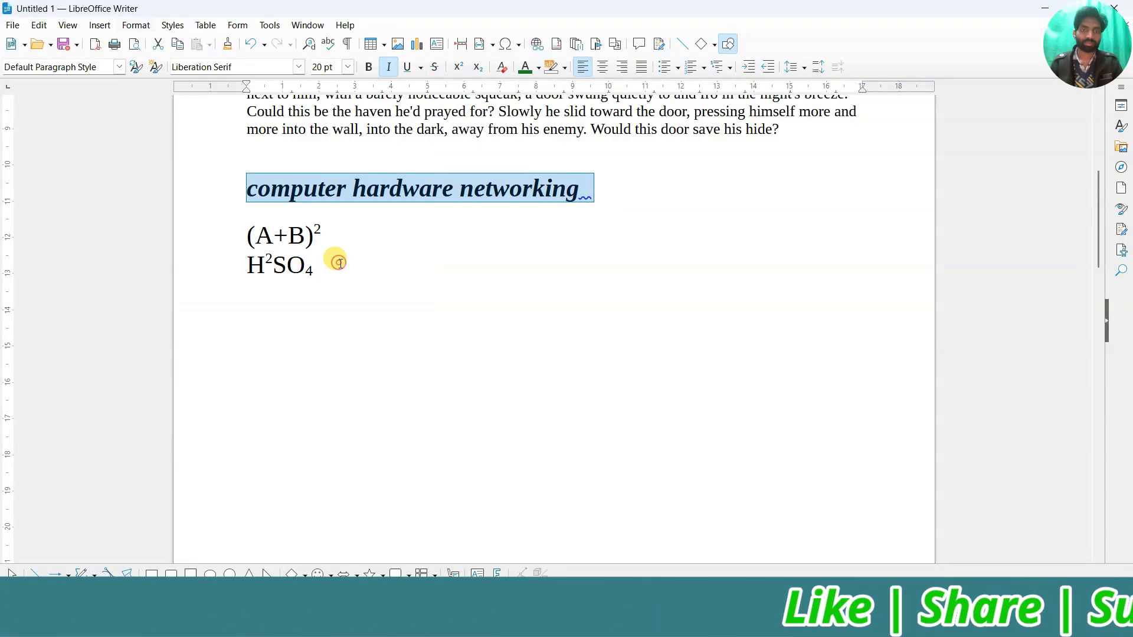
click(329, 197)
click(255, 185)
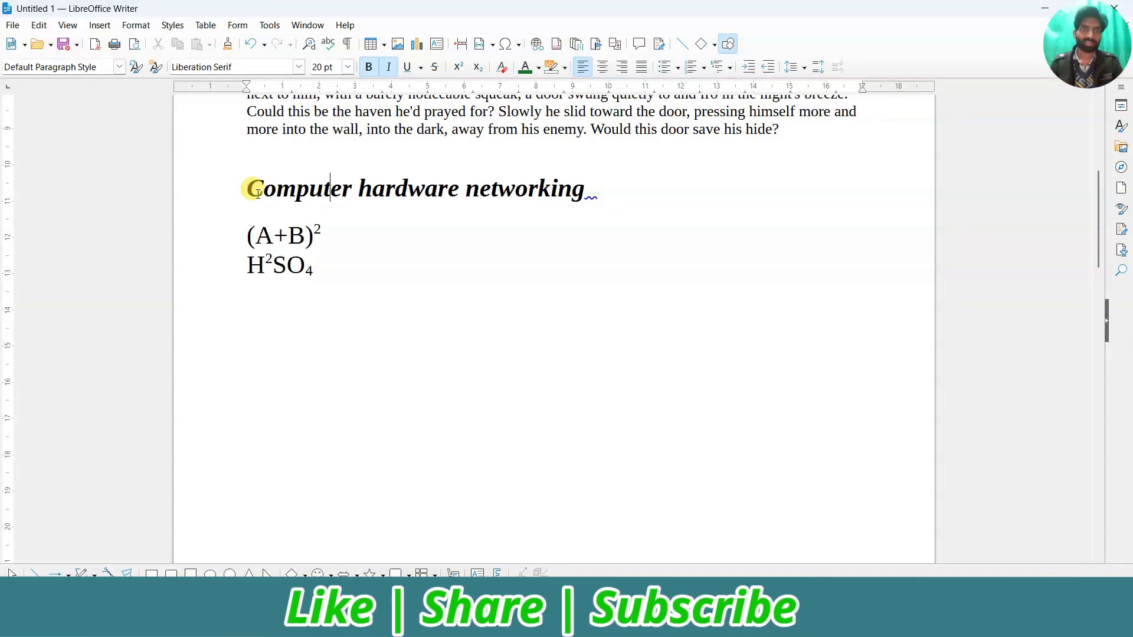
- Apply Capitalize Every Word to the whole "Computer hardware networking" line
drag(251, 187, 620, 184)
click(140, 29)
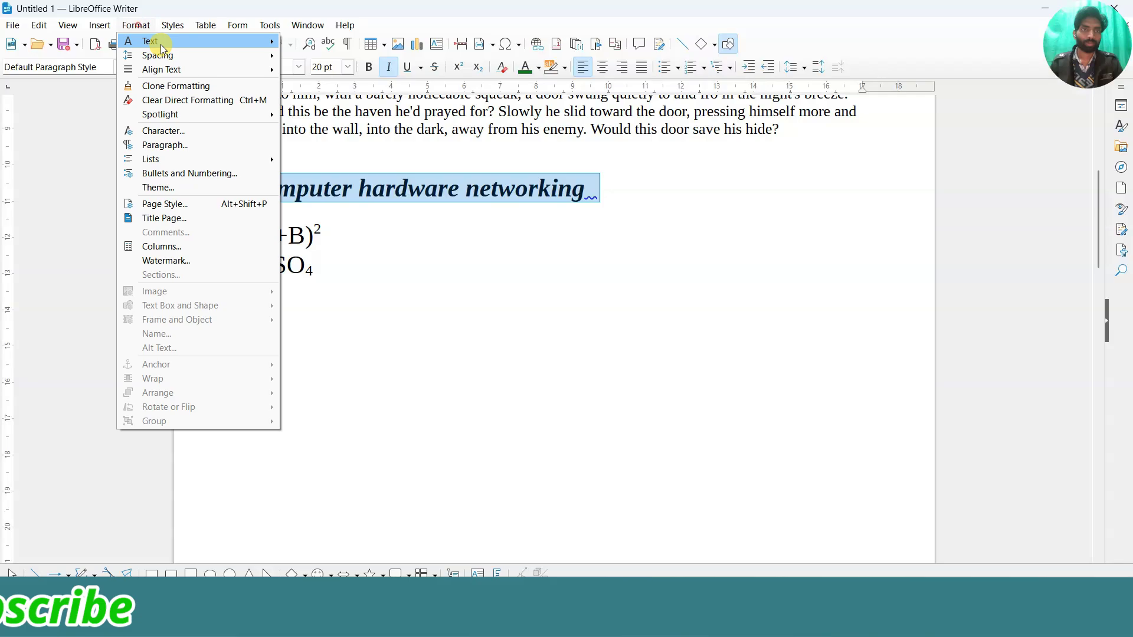
mouse_move(236, 40)
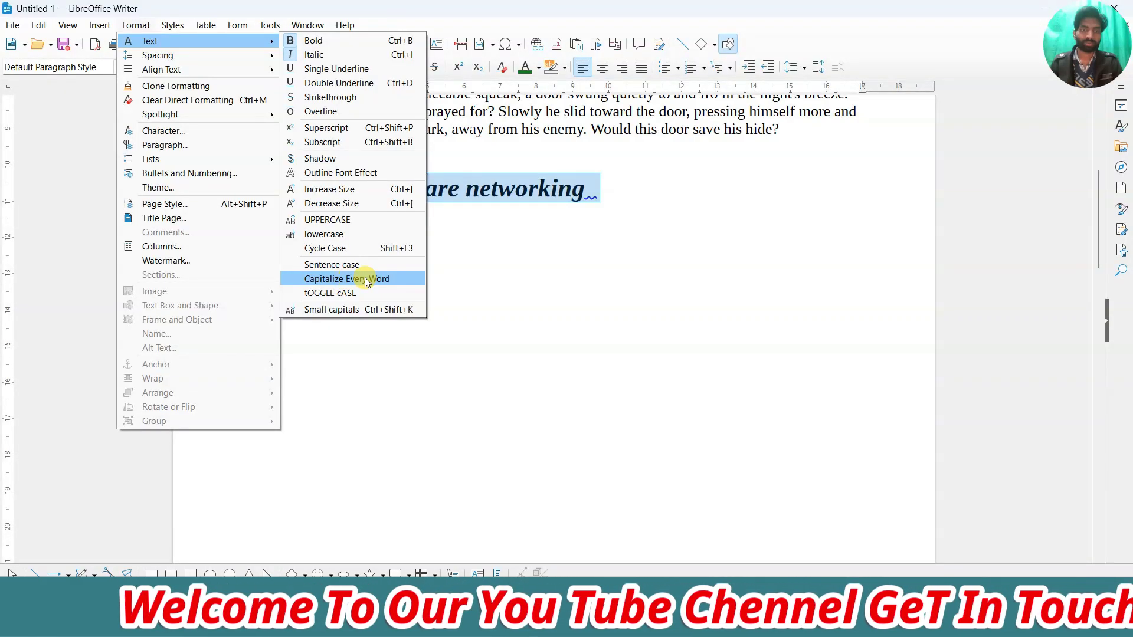
click(347, 281)
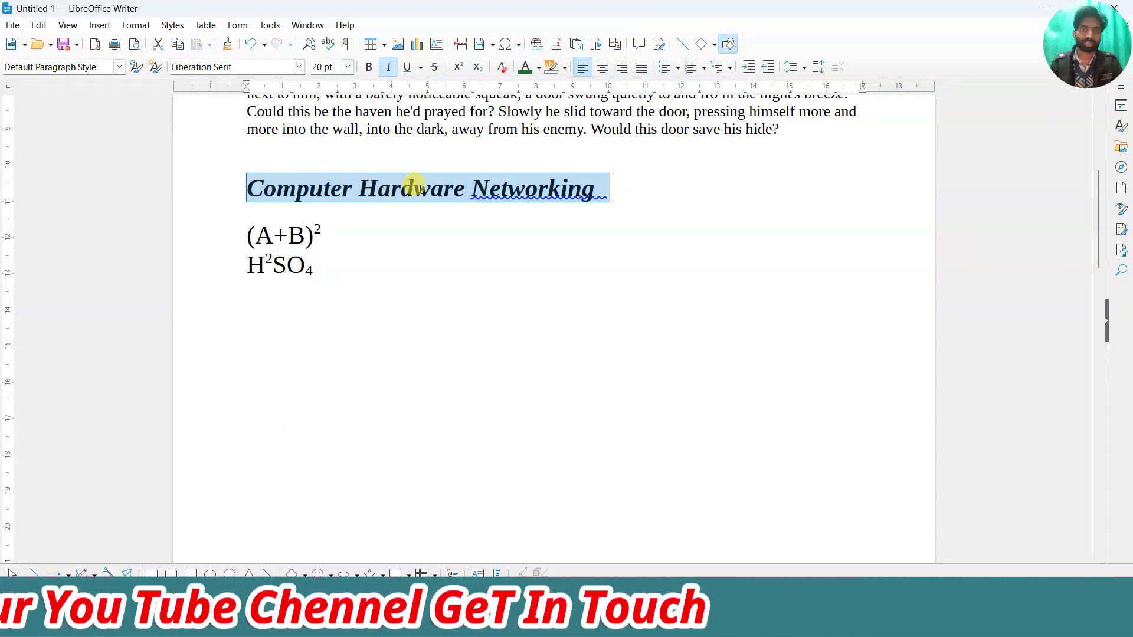
click(508, 190)
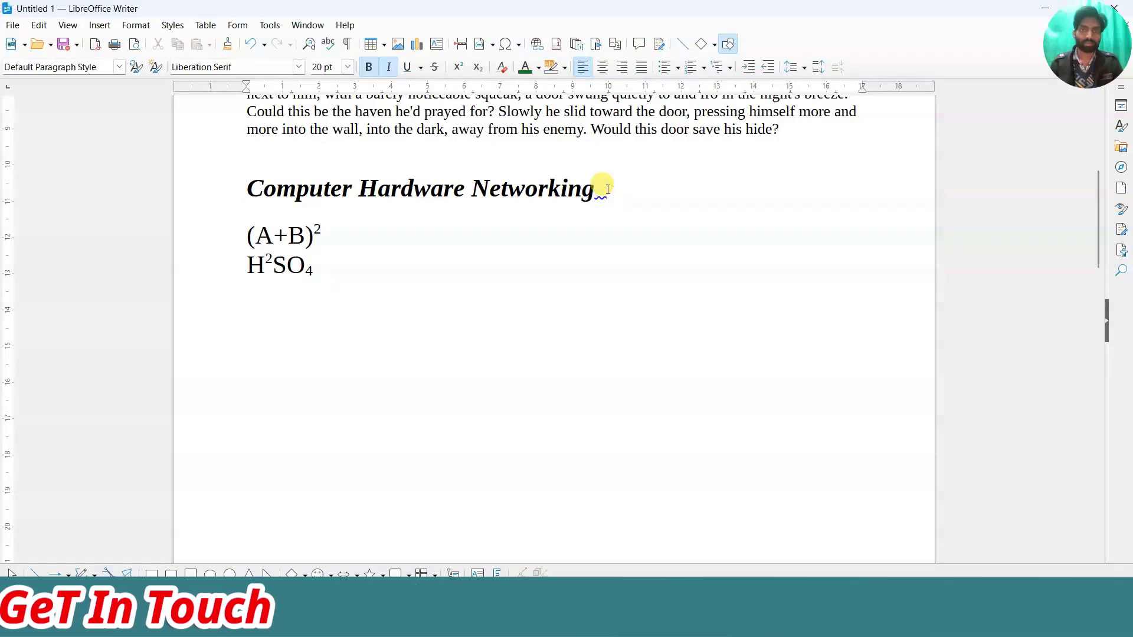
- Apply tOGGLE cASE to the whole "Computer Hardware Networking" line
click(132, 26)
mouse_move(161, 40)
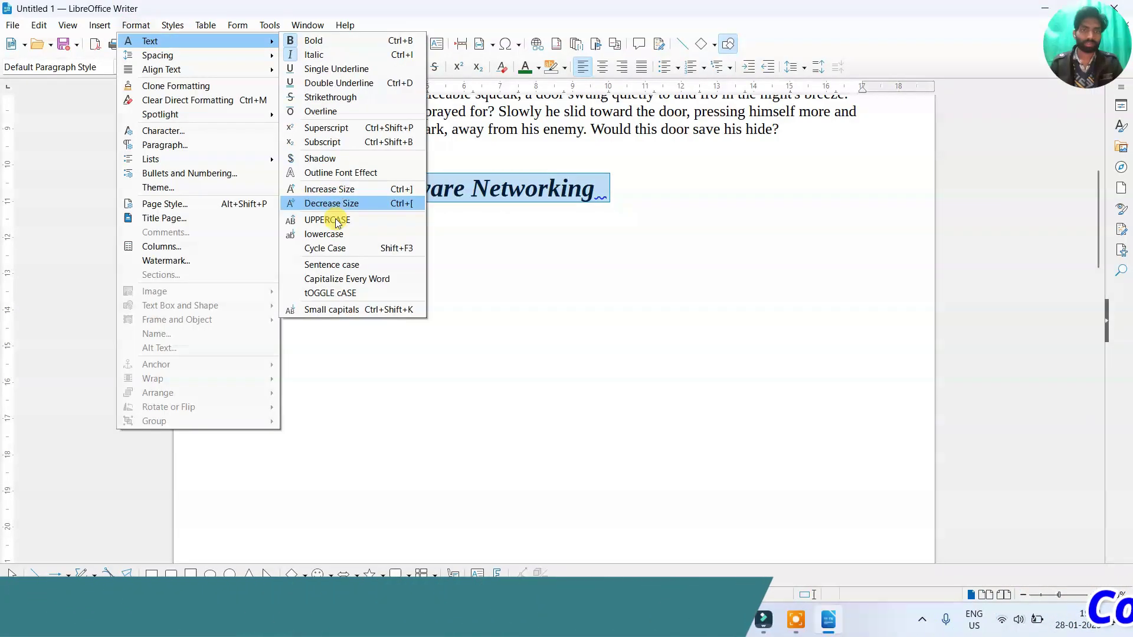
click(349, 299)
click(271, 199)
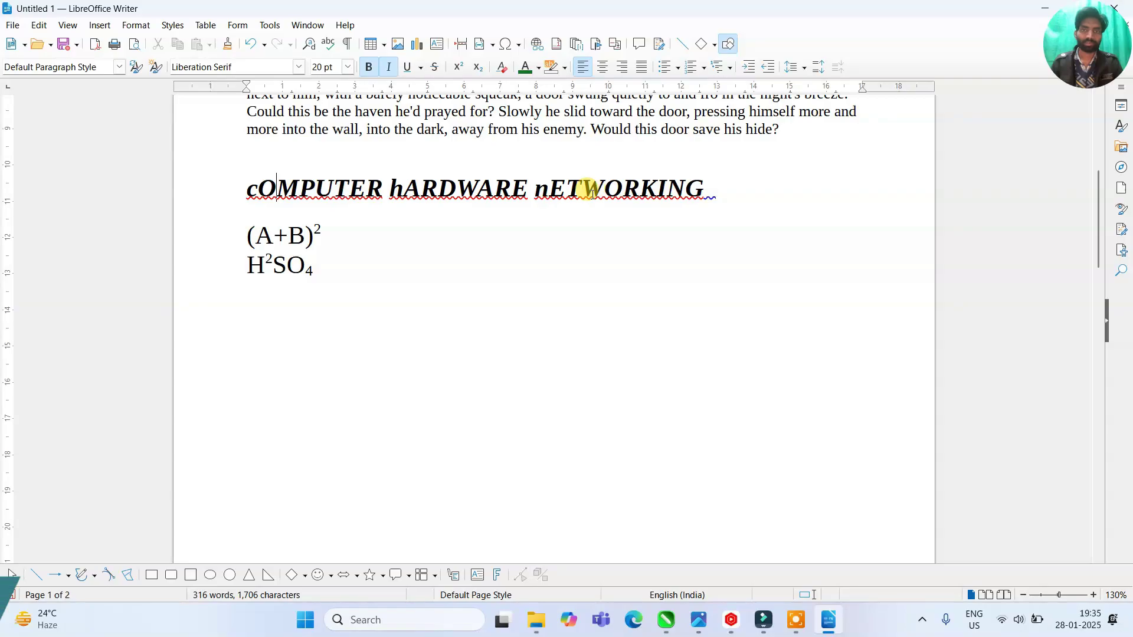
- Select the whole "cOMPUTER hARDWARE nETWORKING" line and format it as small capitals
drag(392, 174, 245, 180)
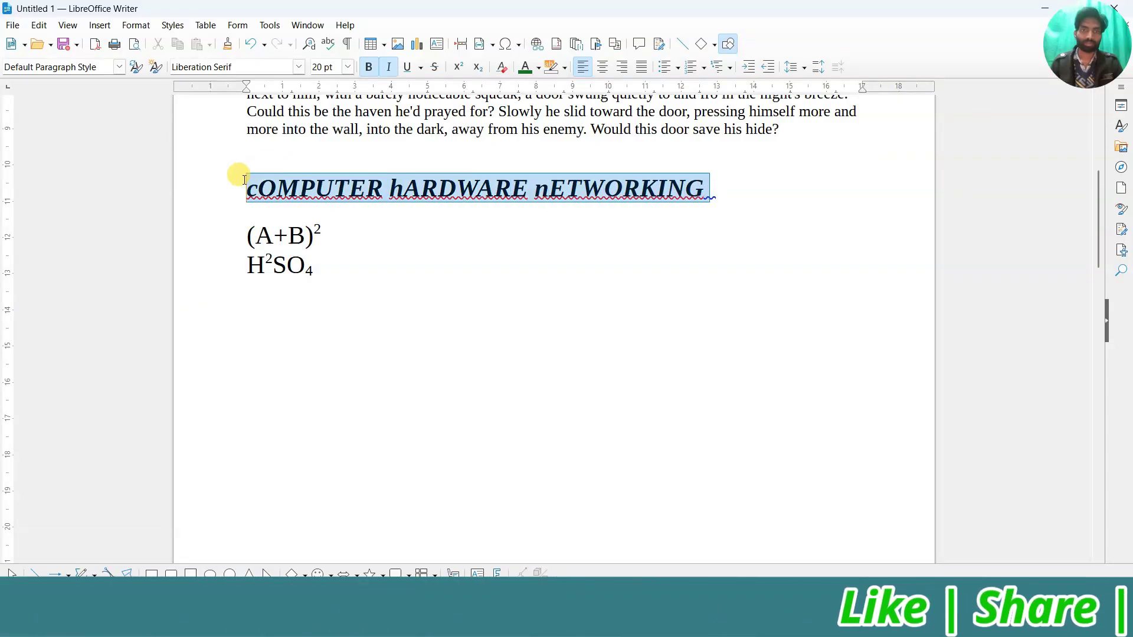
click(131, 24)
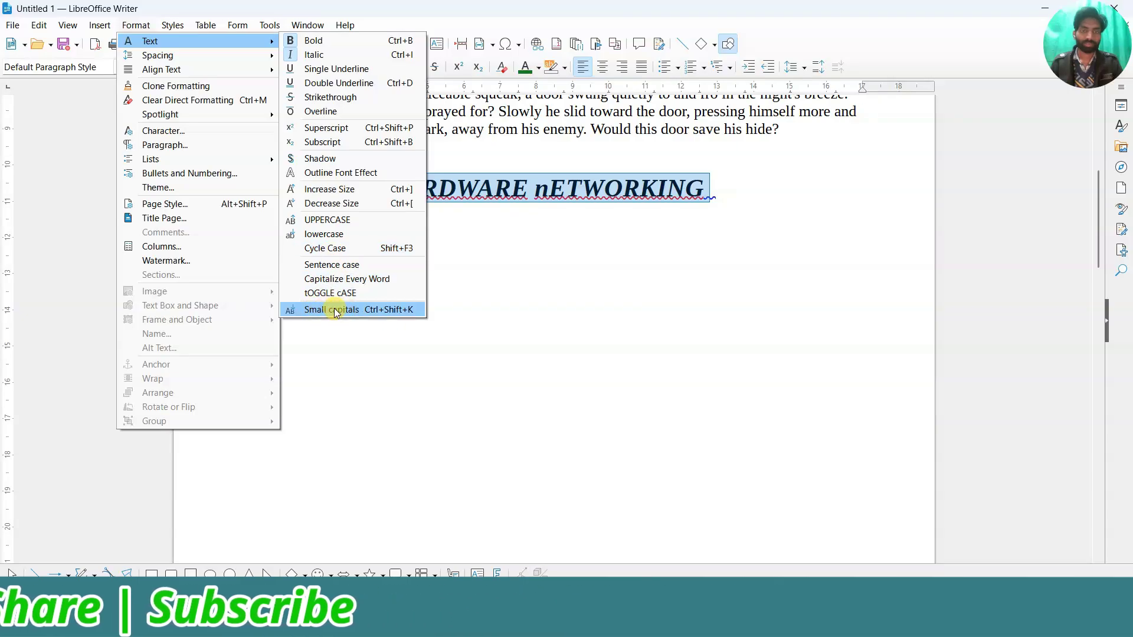
click(334, 311)
click(384, 189)
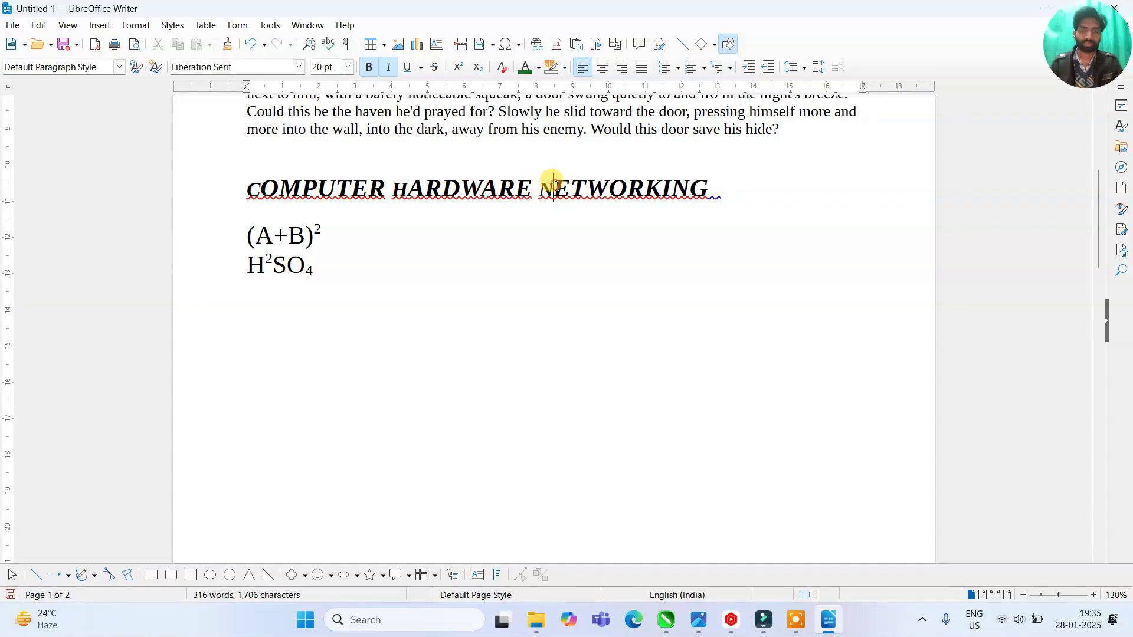
click(245, 188)
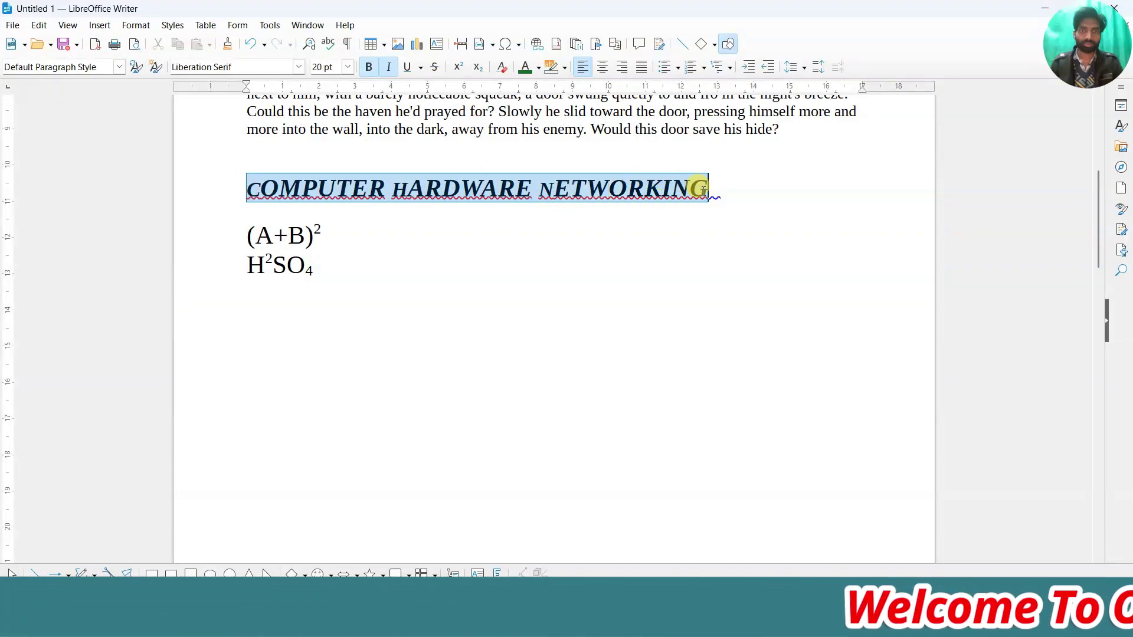
click(627, 189)
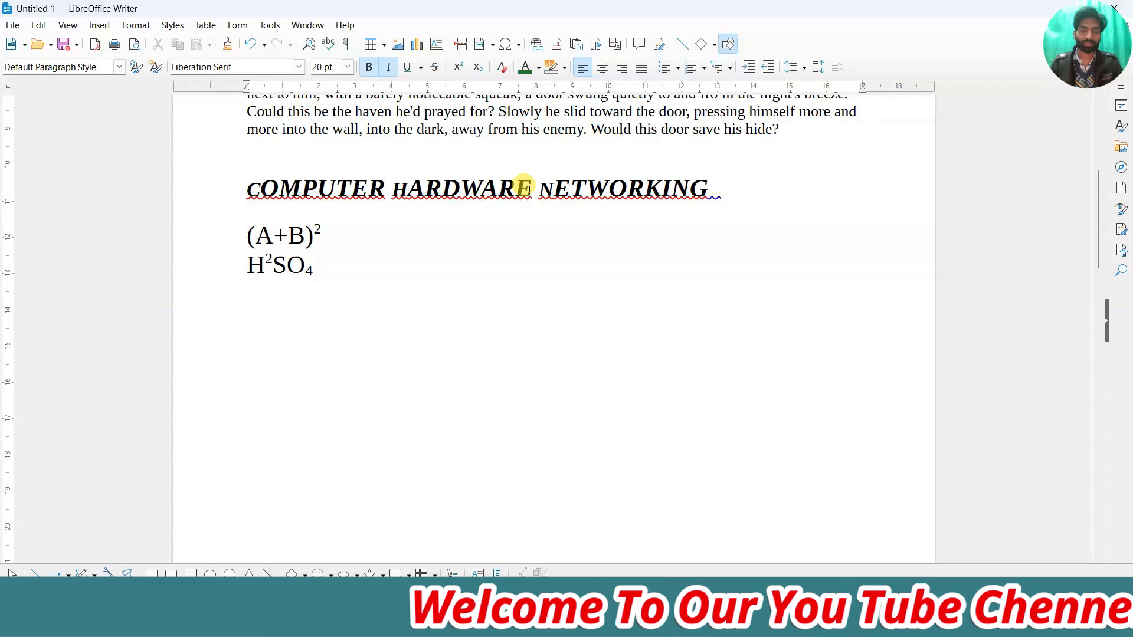
click(138, 25)
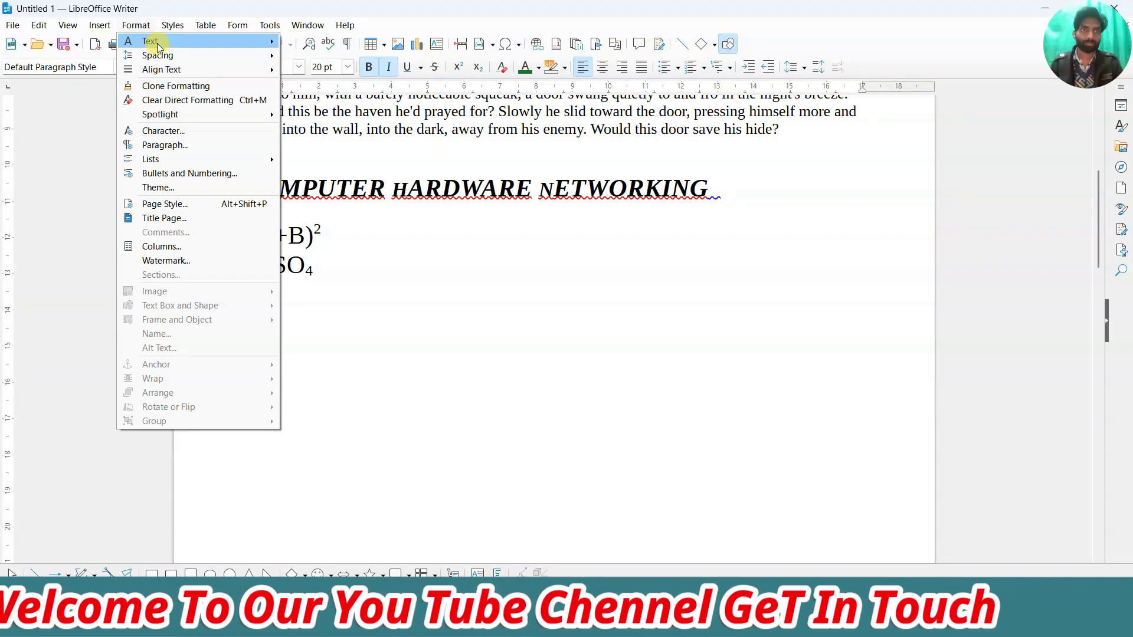
mouse_move(170, 44)
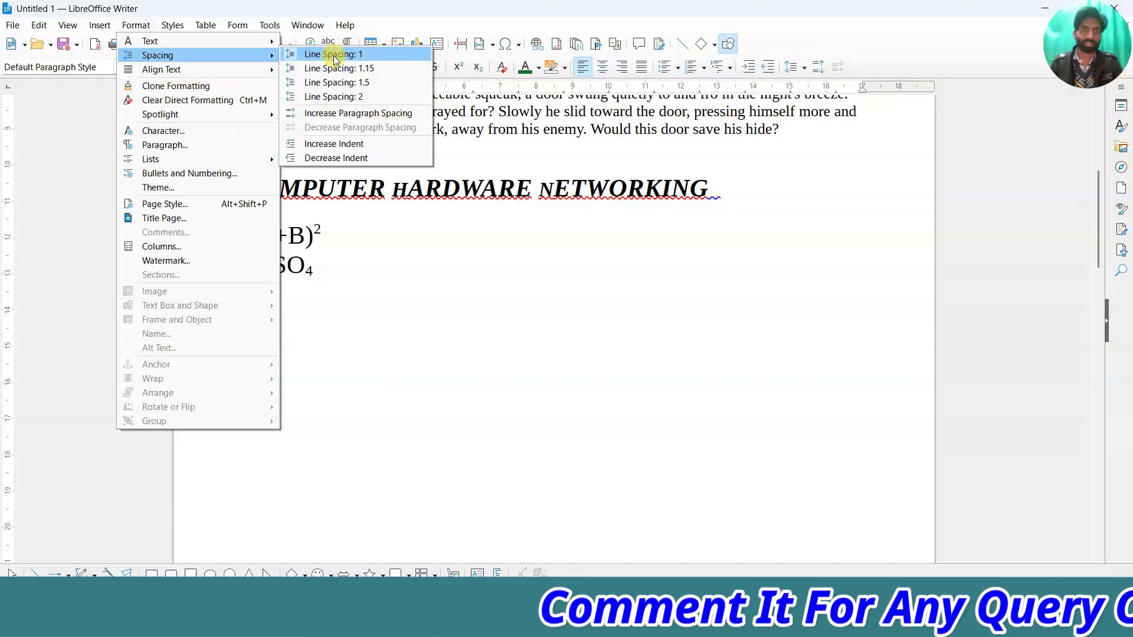
click(425, 240)
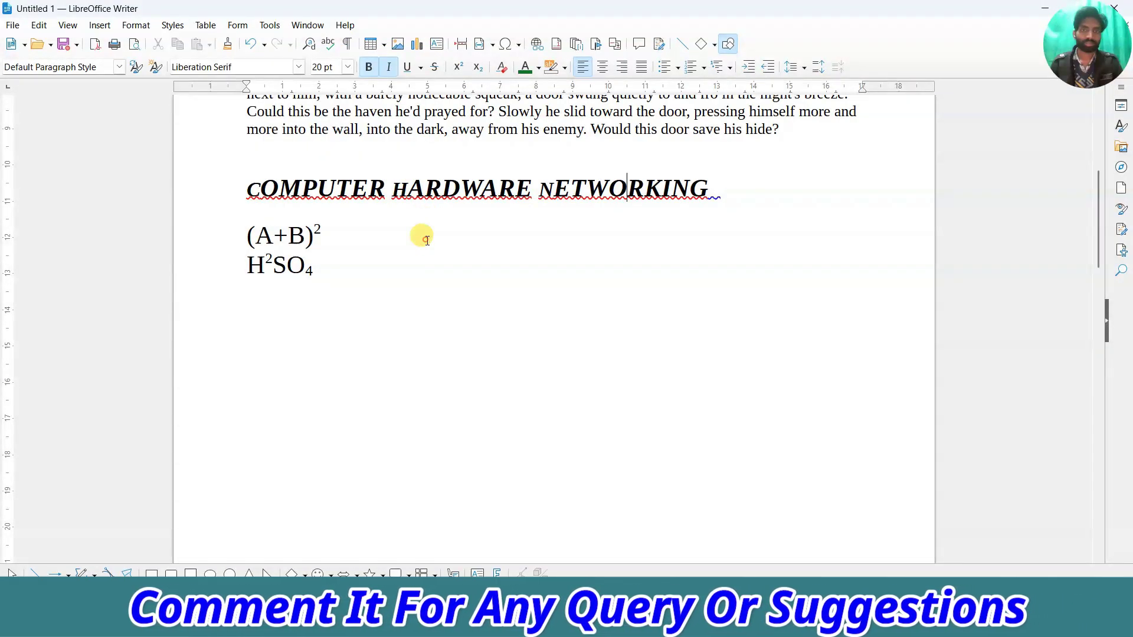
- Split the body paragraph after "greenbacks." and leave two blank lines before "Was there another crook"
scroll(413, 224, up, 10)
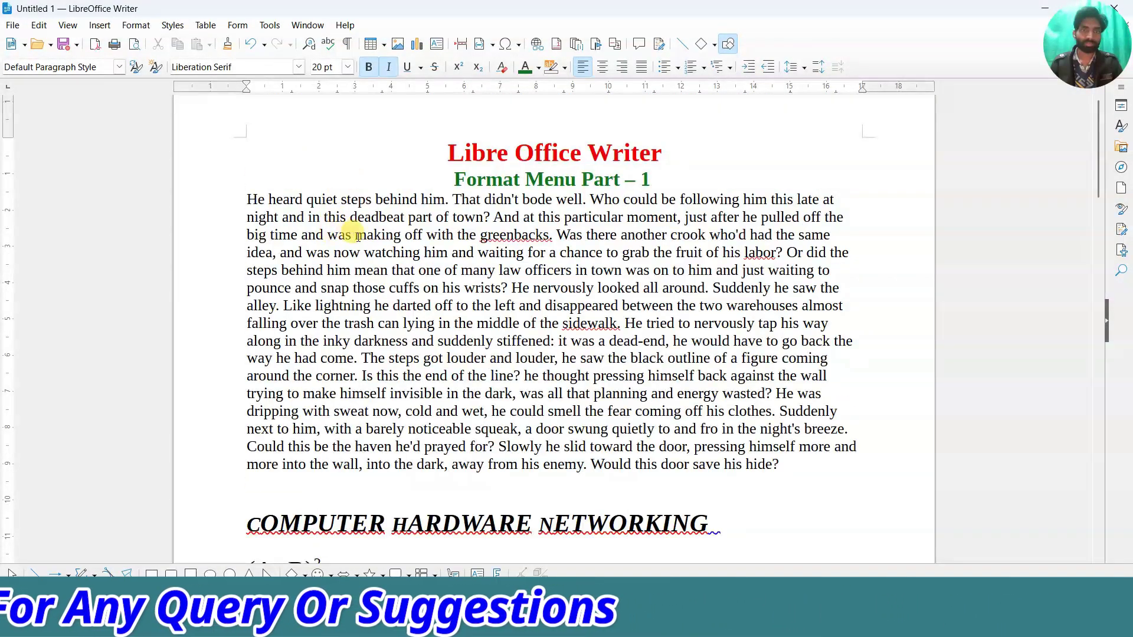
click(559, 235)
key(Return)
key(Return)
key(Return)
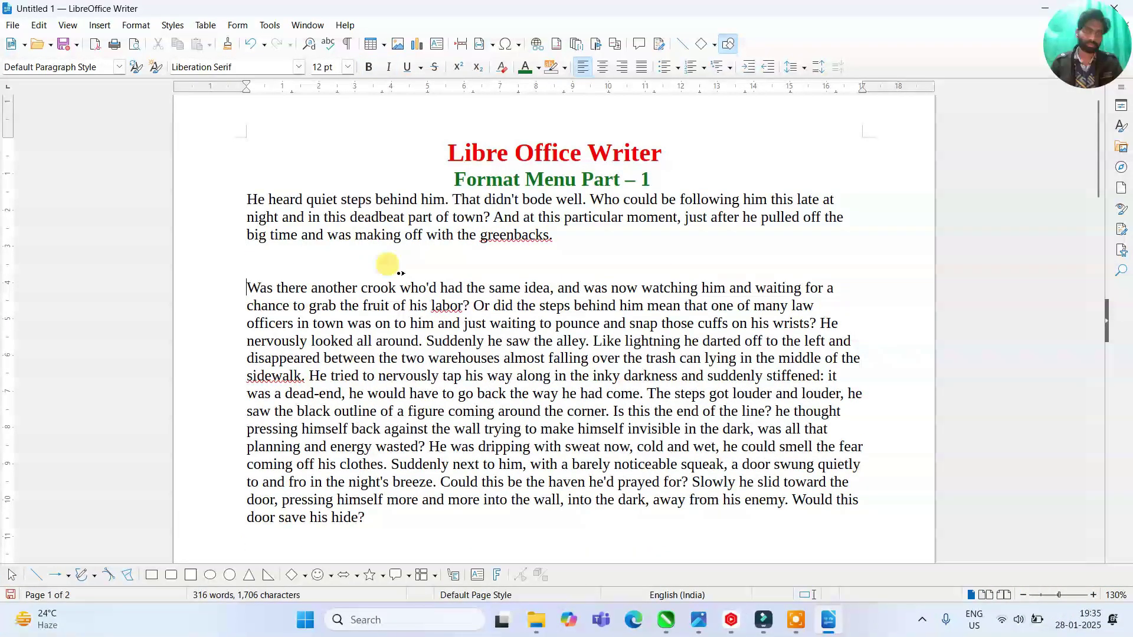
- Set the line spacing of the first body paragraph, "He heard quiet steps" to "greenbacks.", to 2
drag(247, 199, 568, 234)
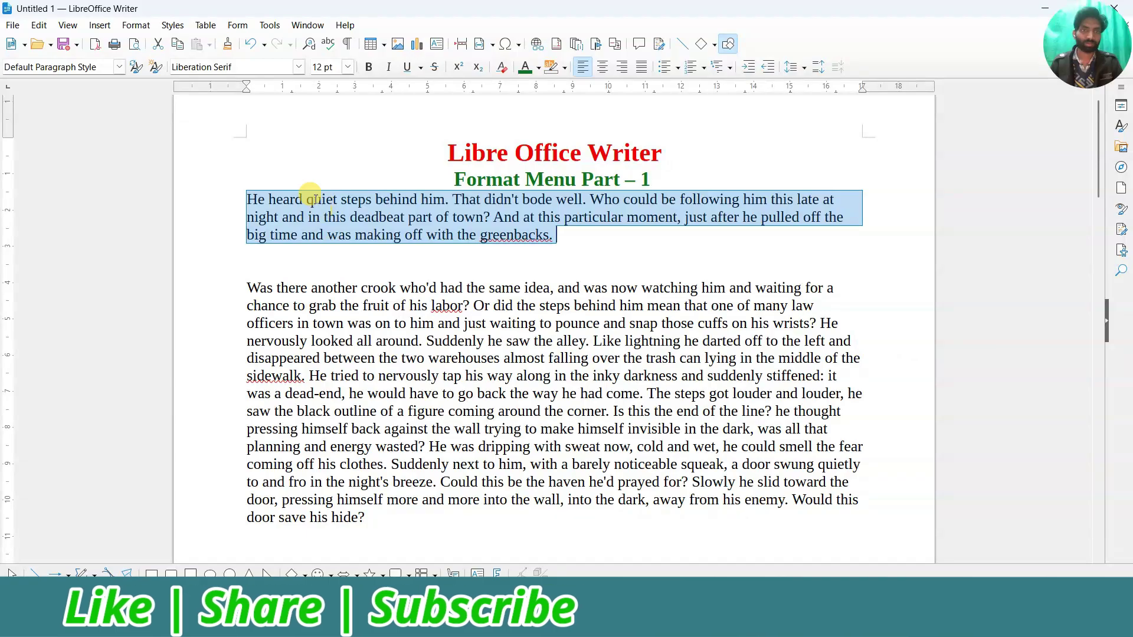
click(135, 25)
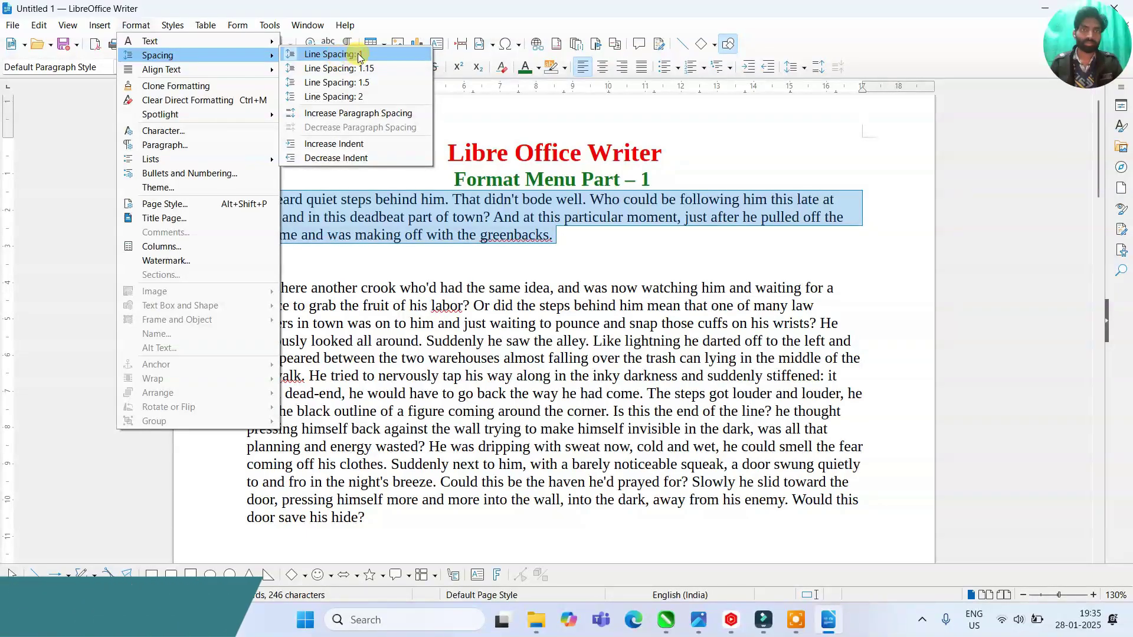
click(342, 98)
click(359, 216)
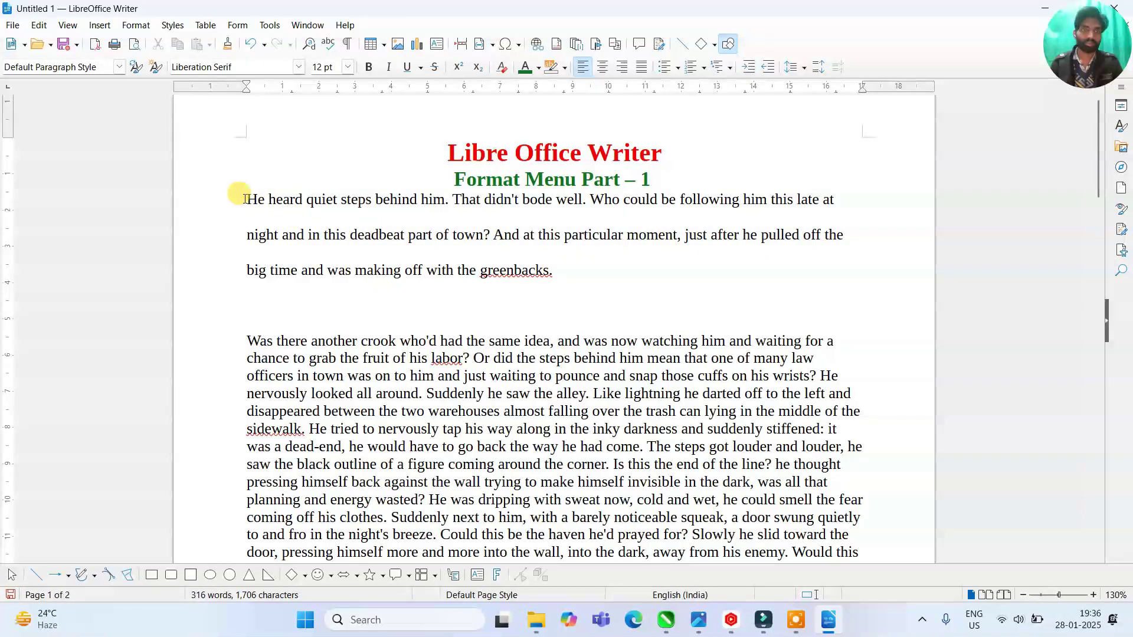
- Select the double-spaced first body paragraph and increase its paragraph spacing twice
drag(244, 199, 590, 269)
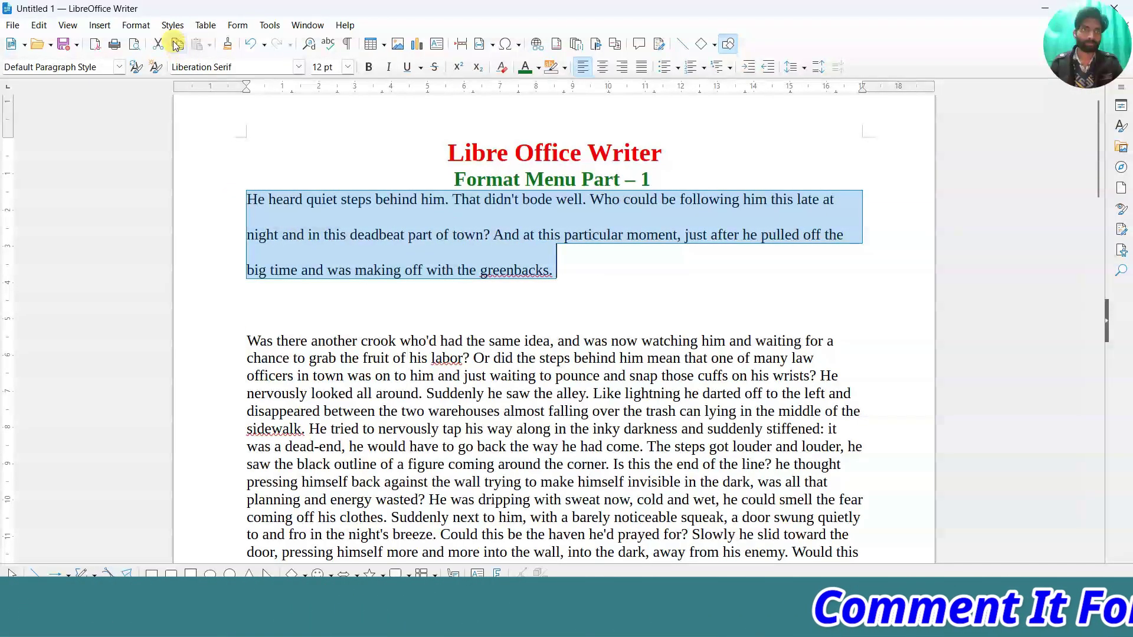
click(127, 26)
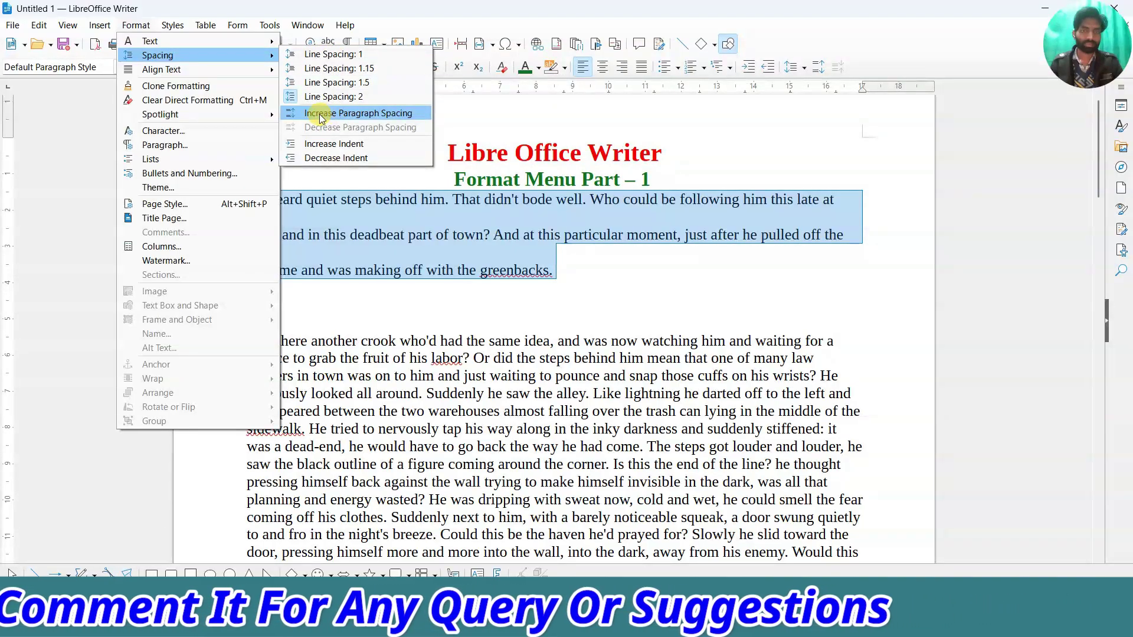
click(354, 112)
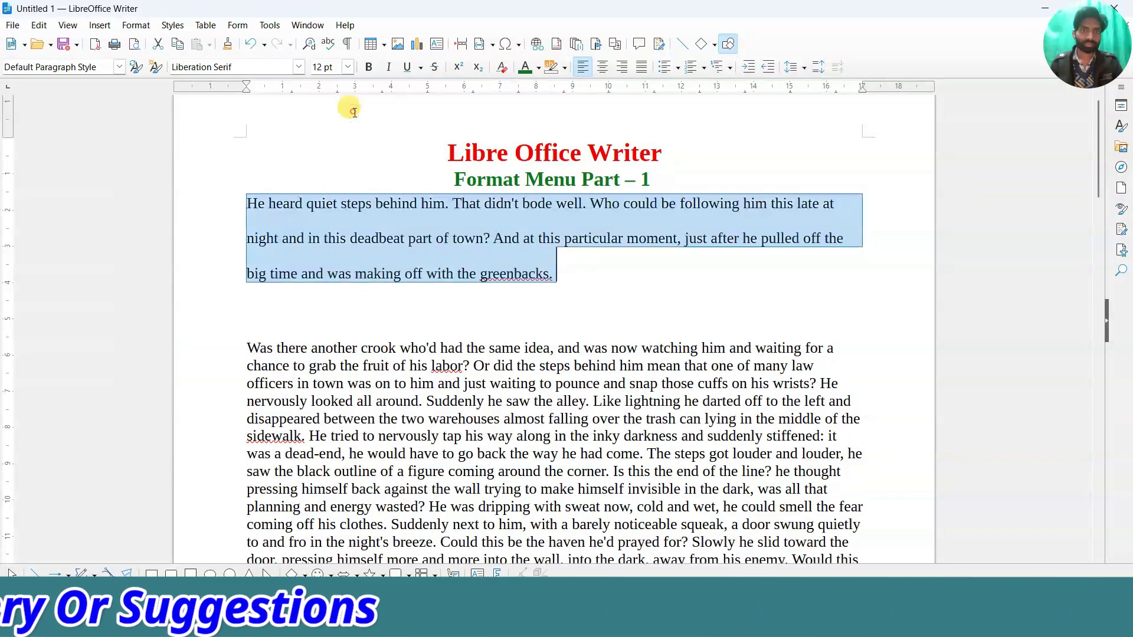
click(141, 28)
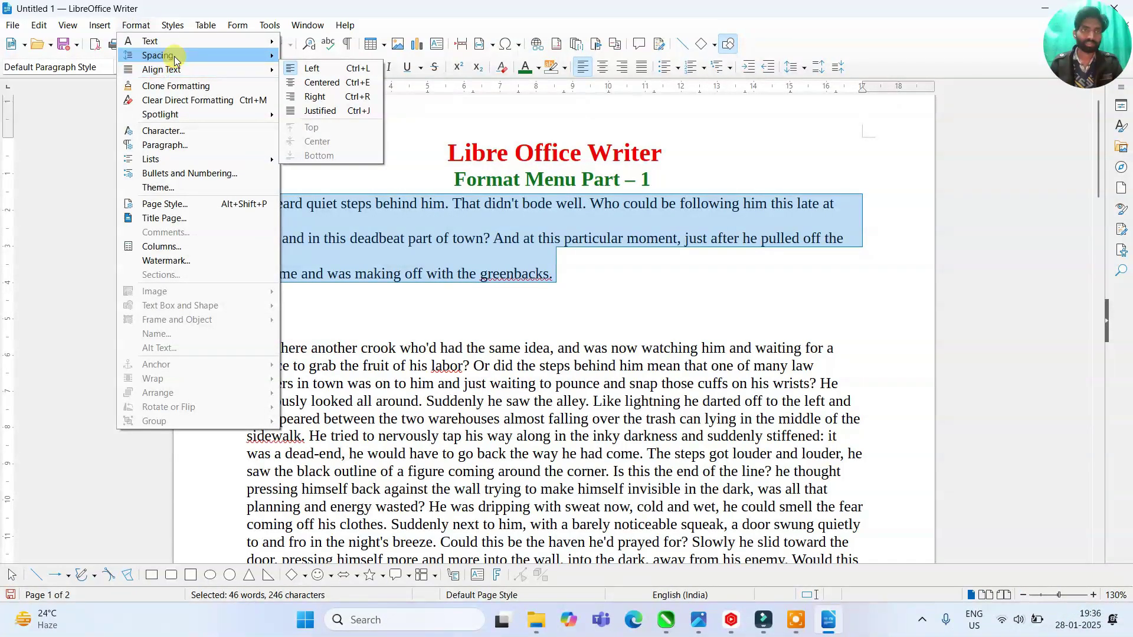
mouse_move(175, 55)
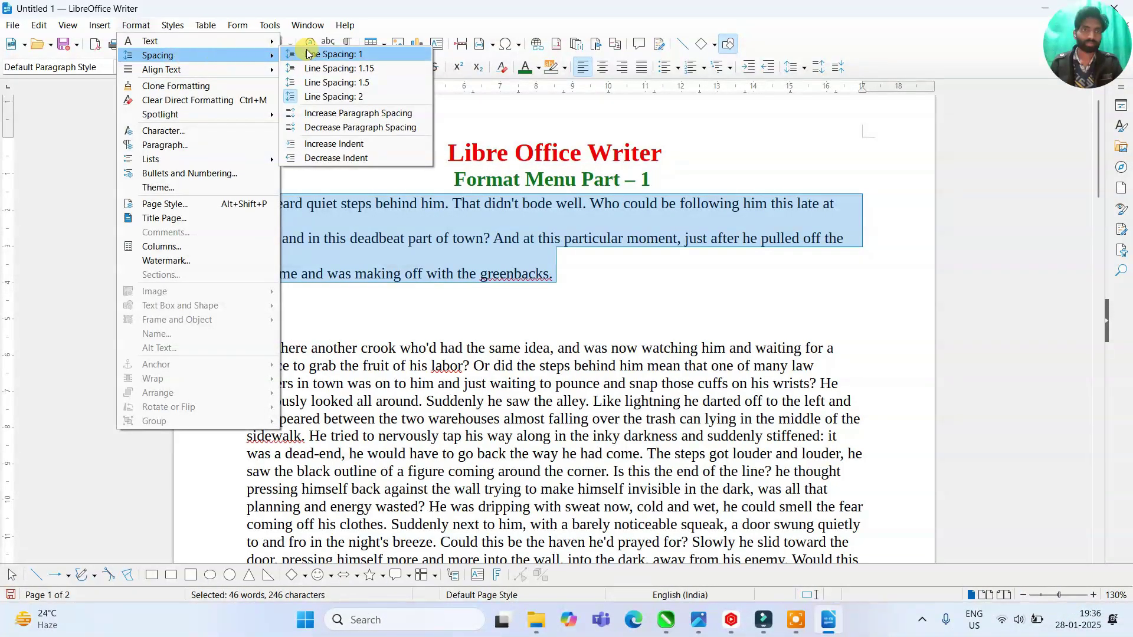
click(329, 114)
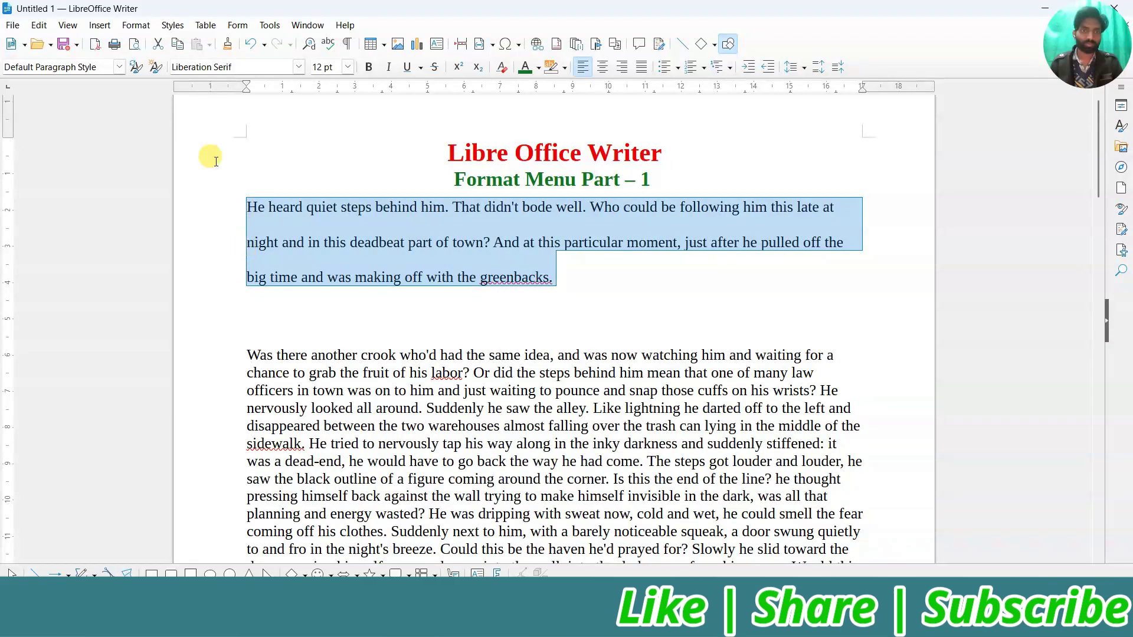
- Decrease the paragraph spacing of the selected first body paragraph twice
click(136, 24)
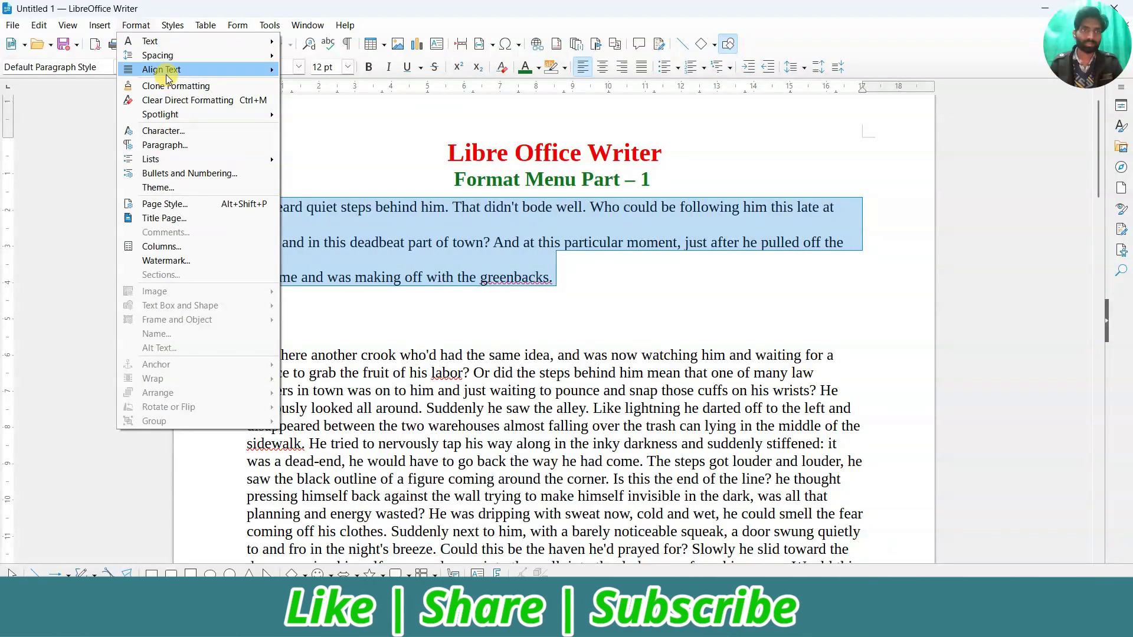
mouse_move(177, 55)
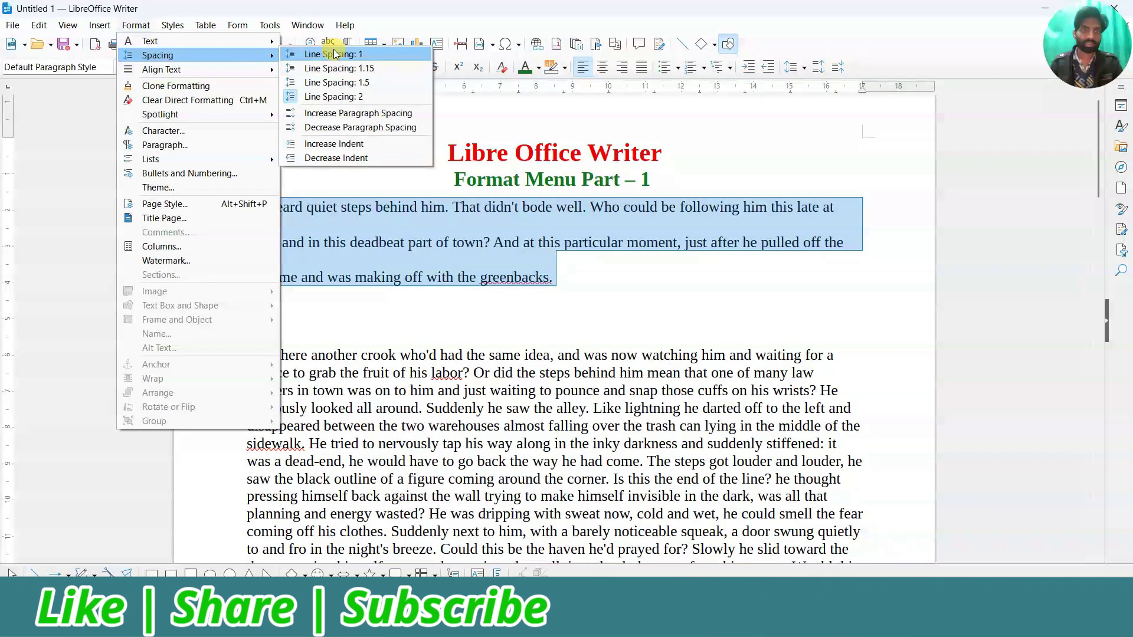
click(329, 128)
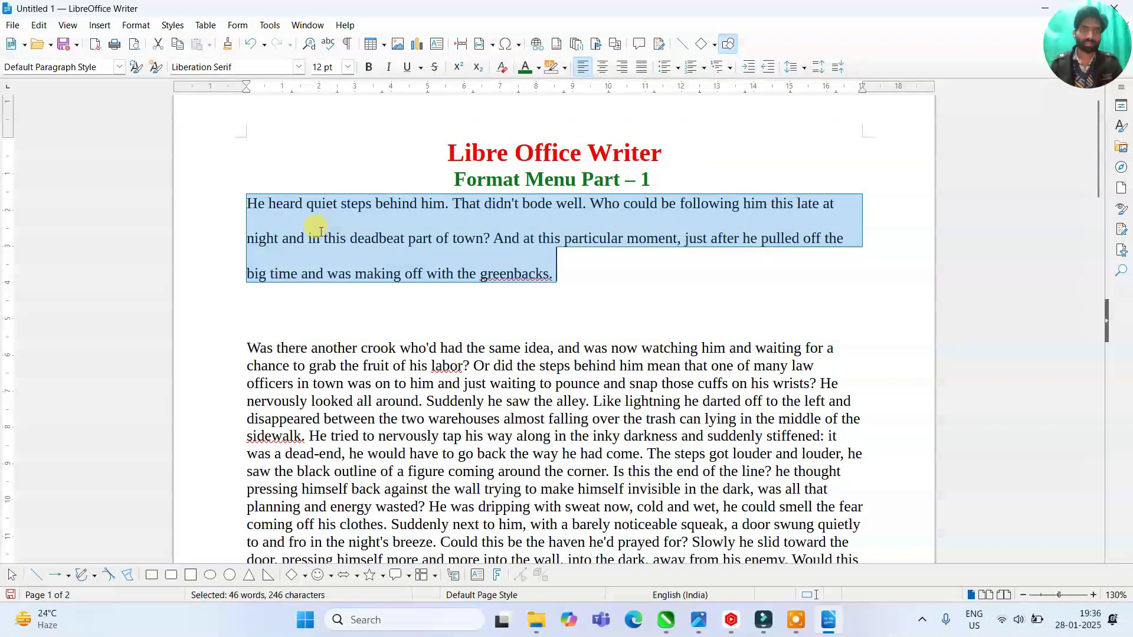
click(136, 26)
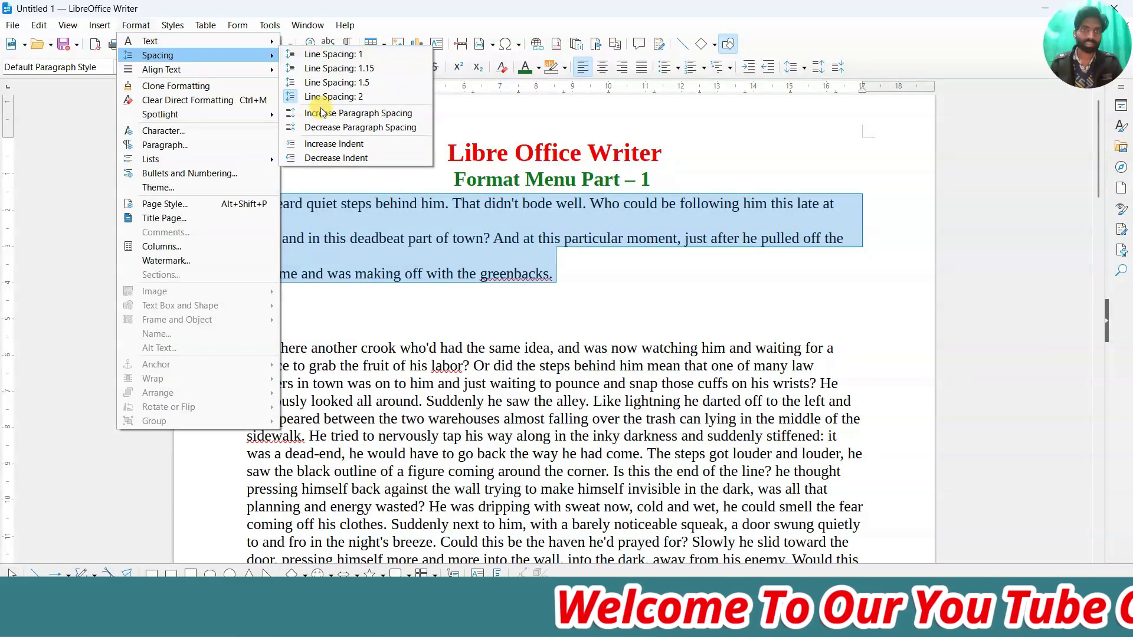
click(317, 123)
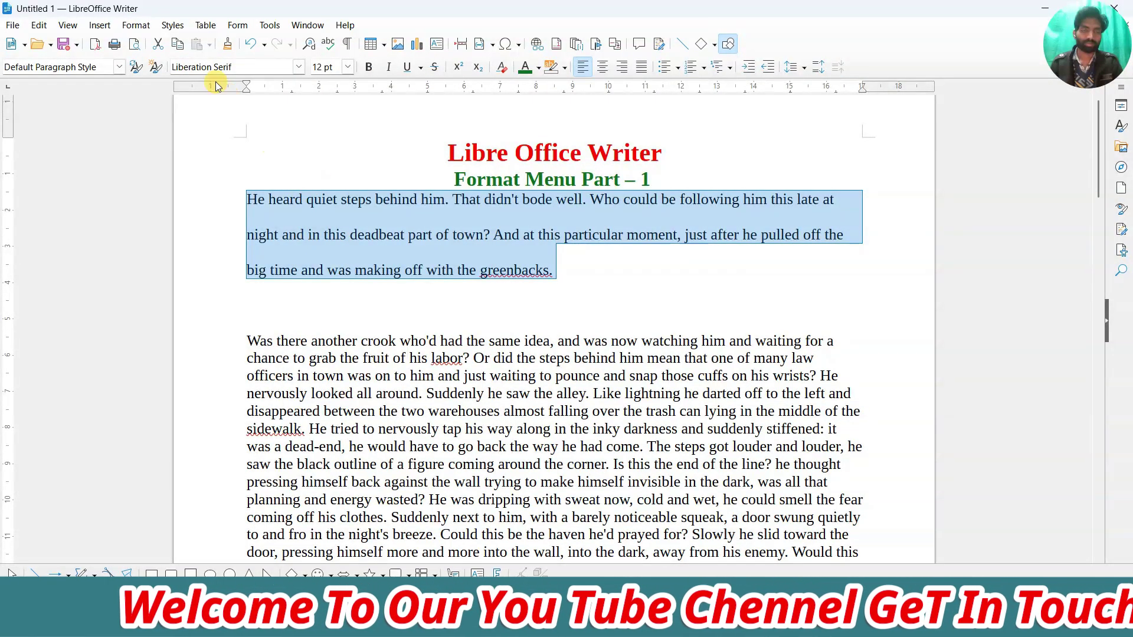
click(137, 25)
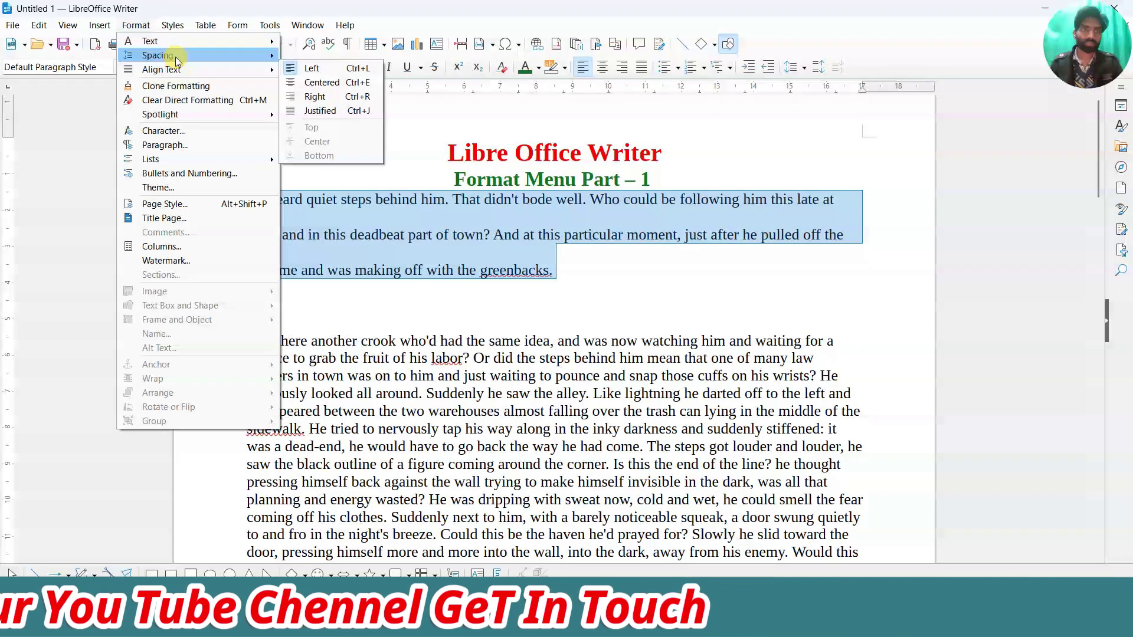
mouse_move(232, 60)
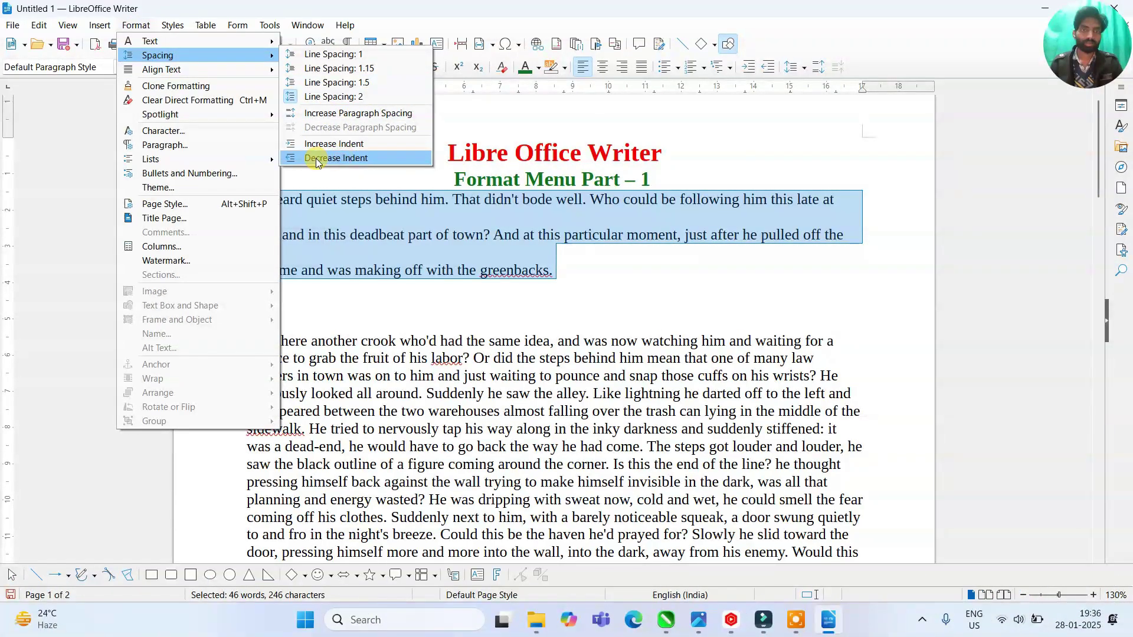
click(319, 221)
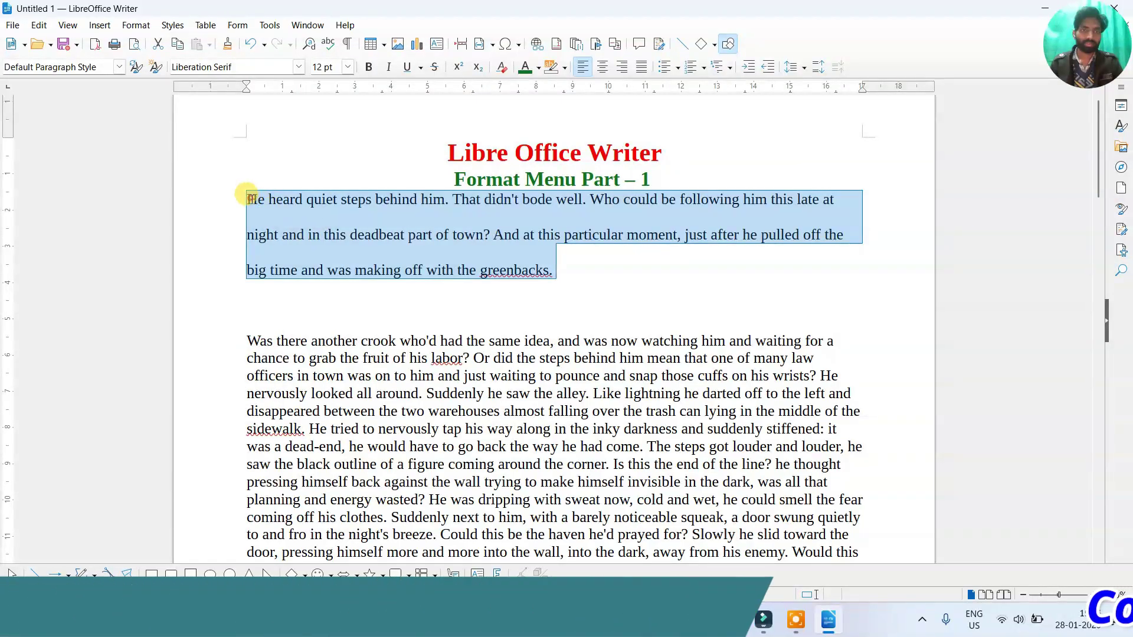
- Place the cursor before "He heard" and increase the indent of that paragraph by one level
click(247, 199)
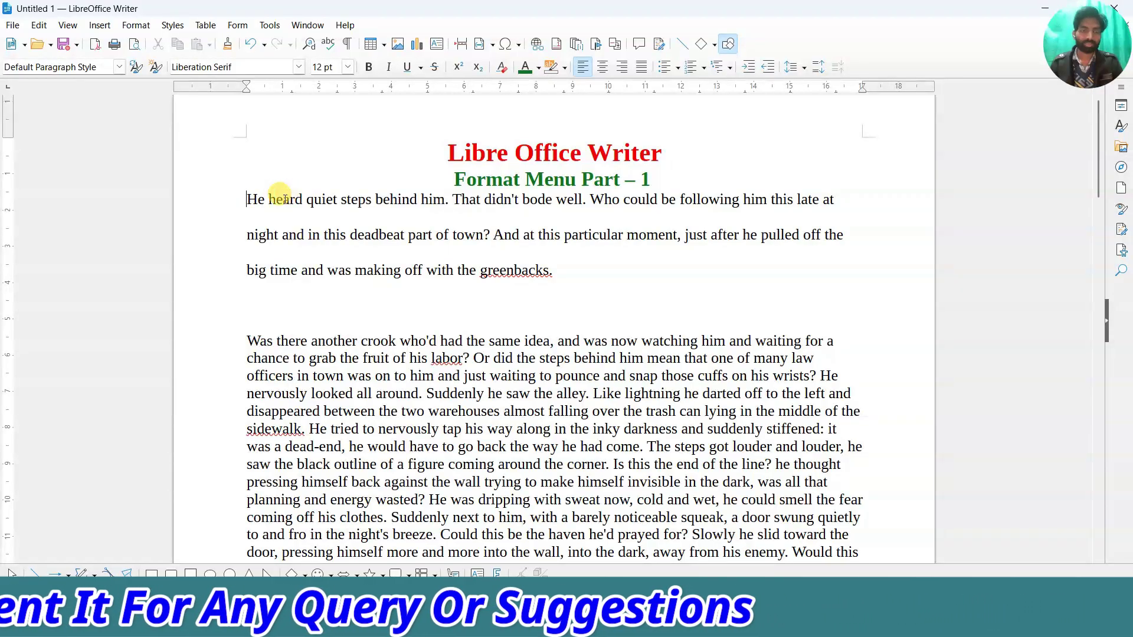
click(245, 198)
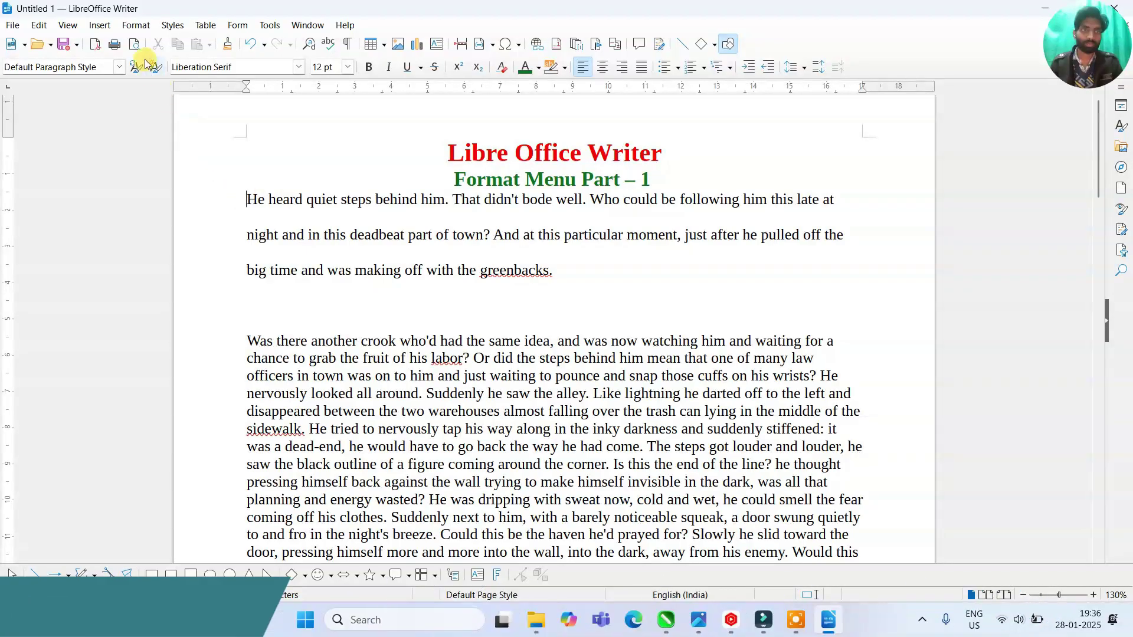
click(137, 26)
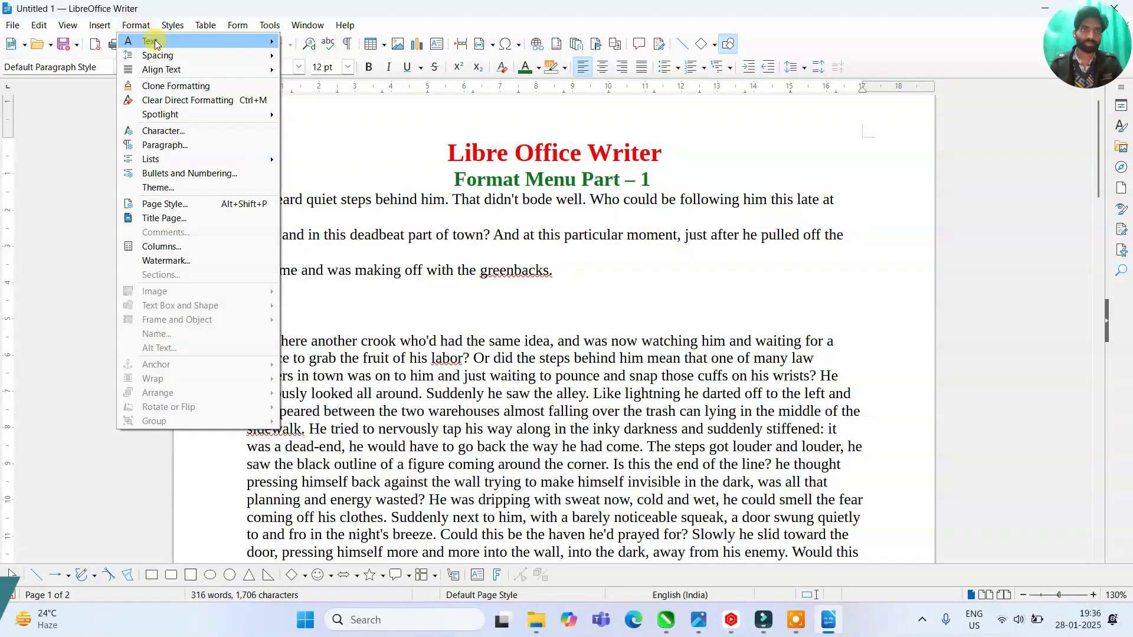
mouse_move(277, 56)
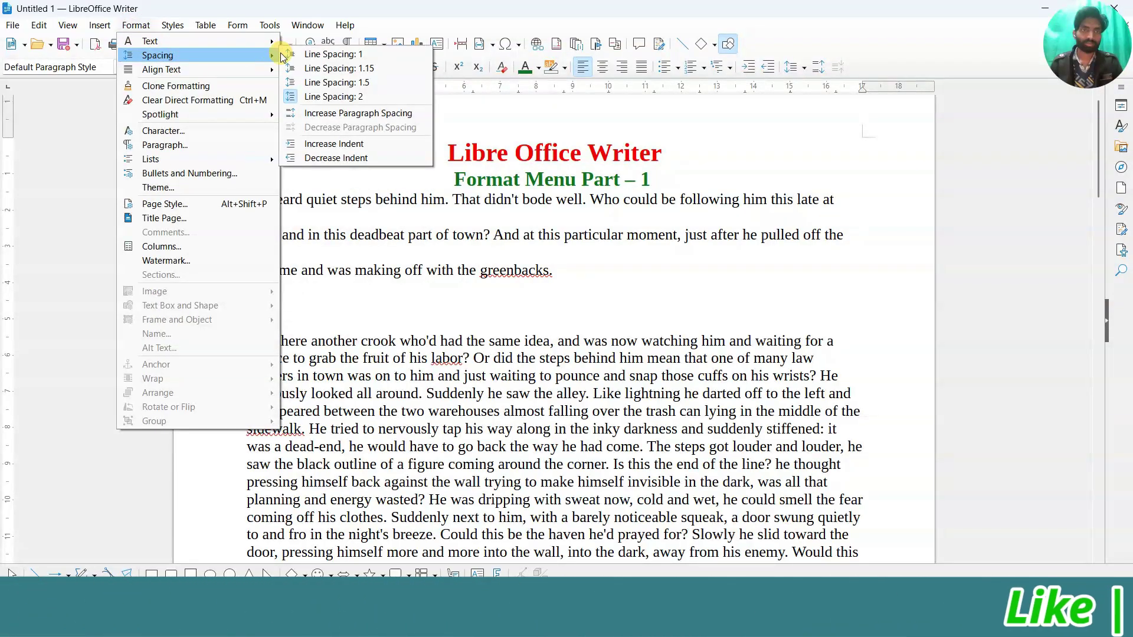
click(322, 144)
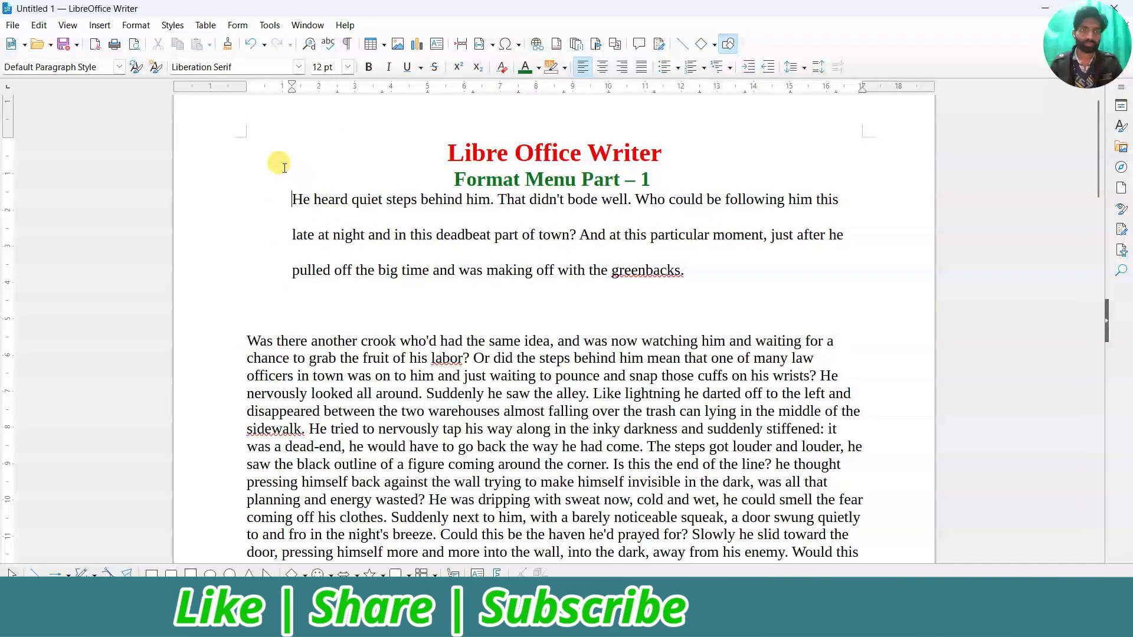
- Decrease the indent of the first body paragraph, starting "He heard quiet steps", by one level
click(137, 26)
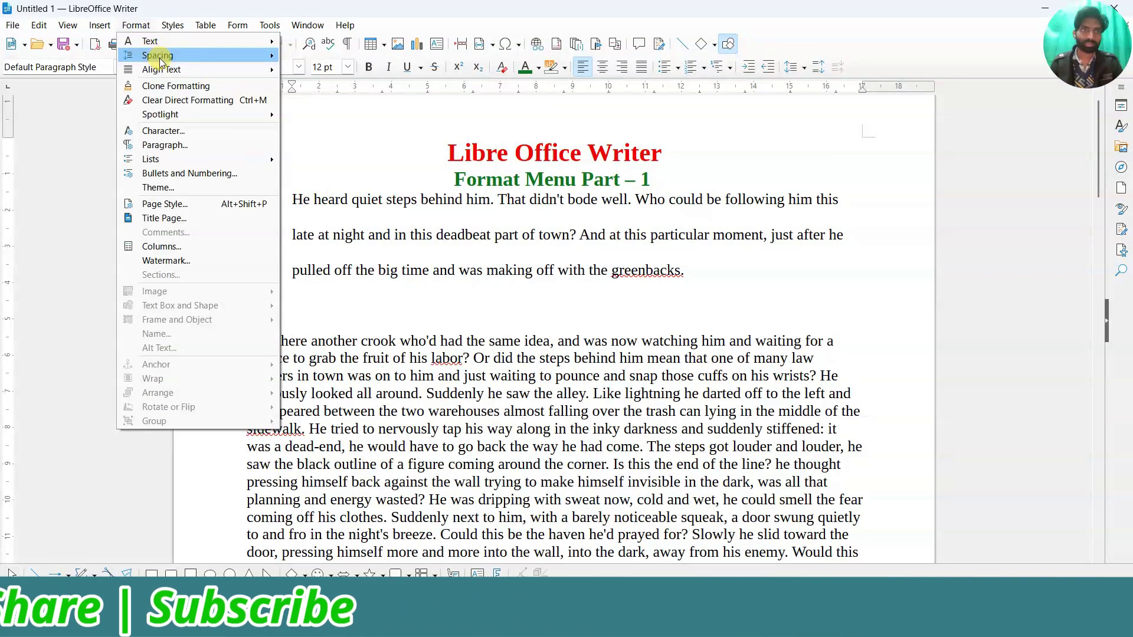
mouse_move(157, 55)
click(348, 157)
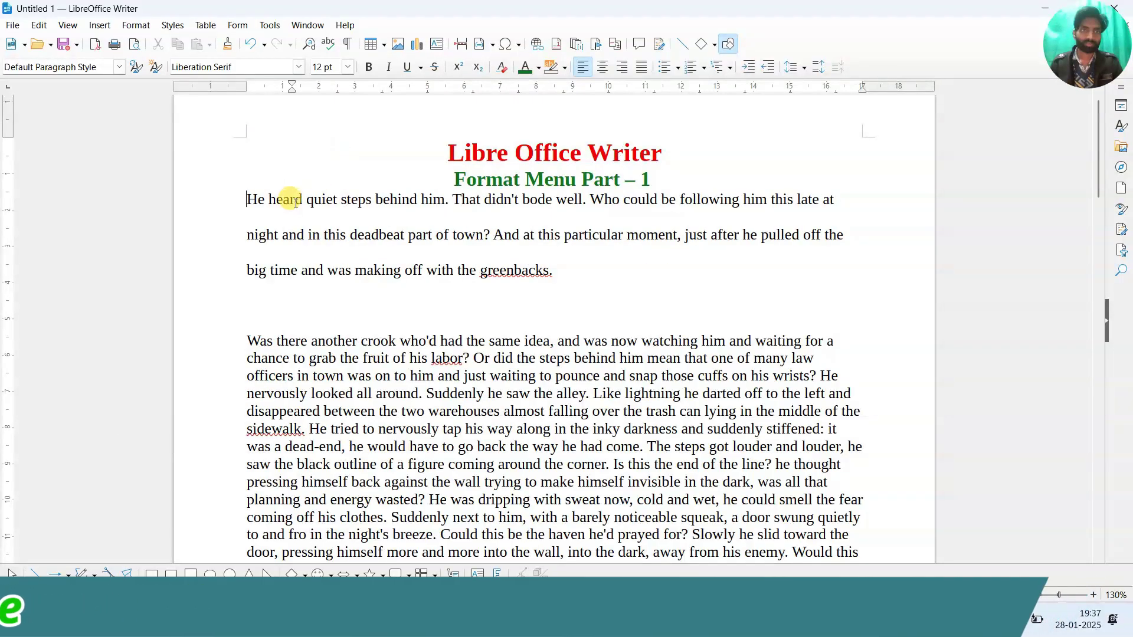
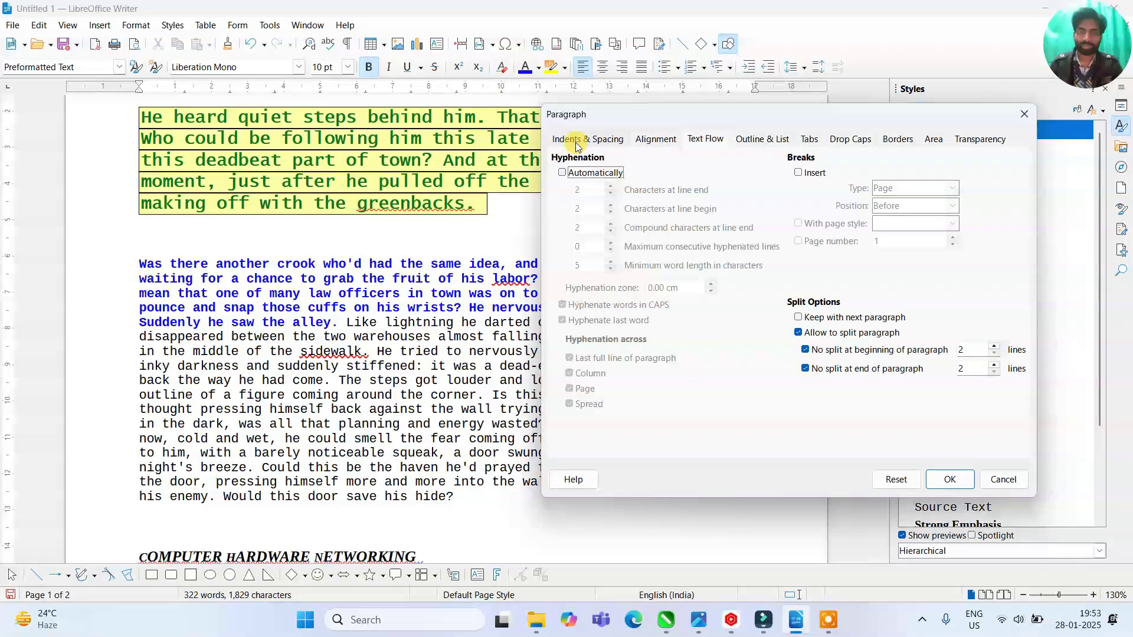
- View the paragraph alignment options and close the paragraph settings without applying anything
mouse_move(593, 119)
mouse_down()
mouse_move(626, 147)
mouse_move(581, 124)
mouse_up()
click(644, 146)
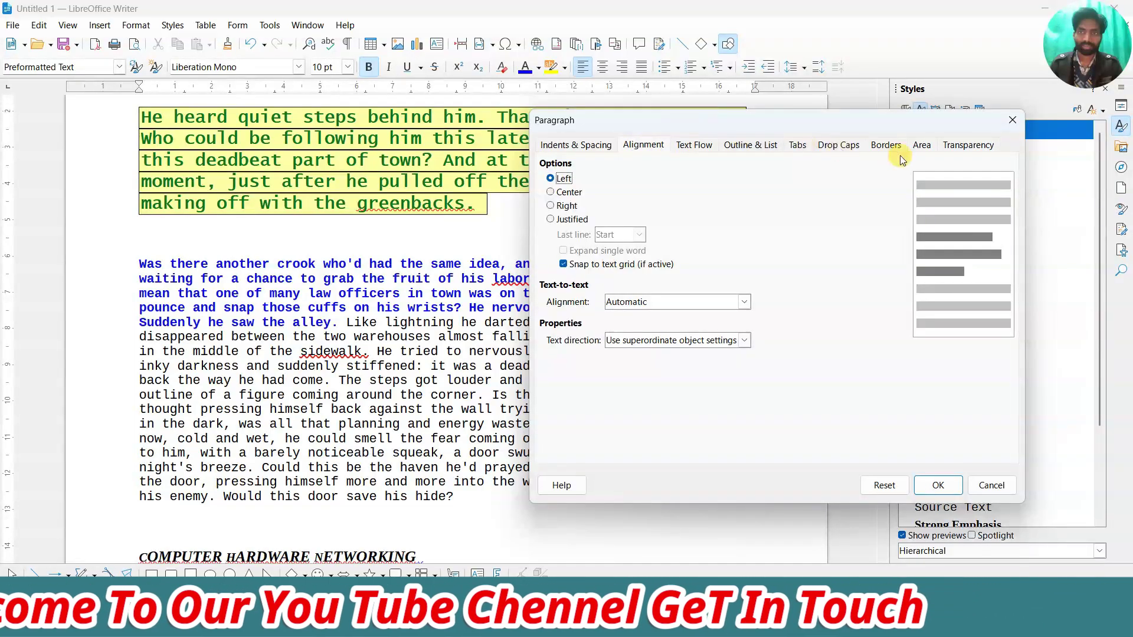
click(1013, 122)
- Select the blue text from "Was there another crook" to "alley." and set a red, double-line, Thin (0.75pt) box border for its paragraph
scroll(376, 326, down, 3)
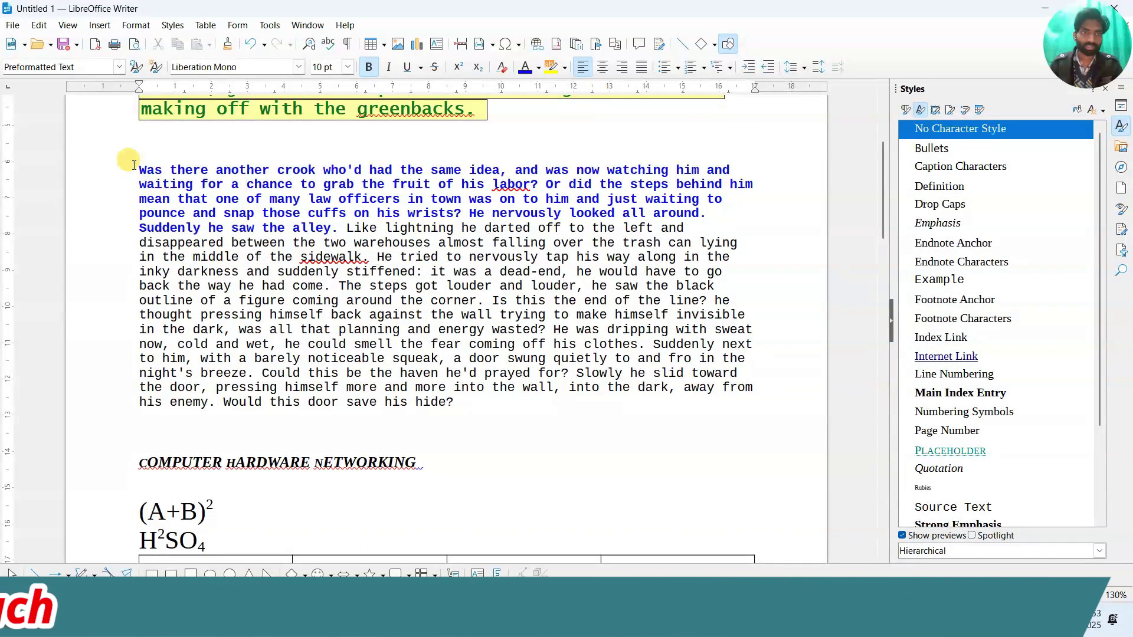
drag(134, 165, 334, 229)
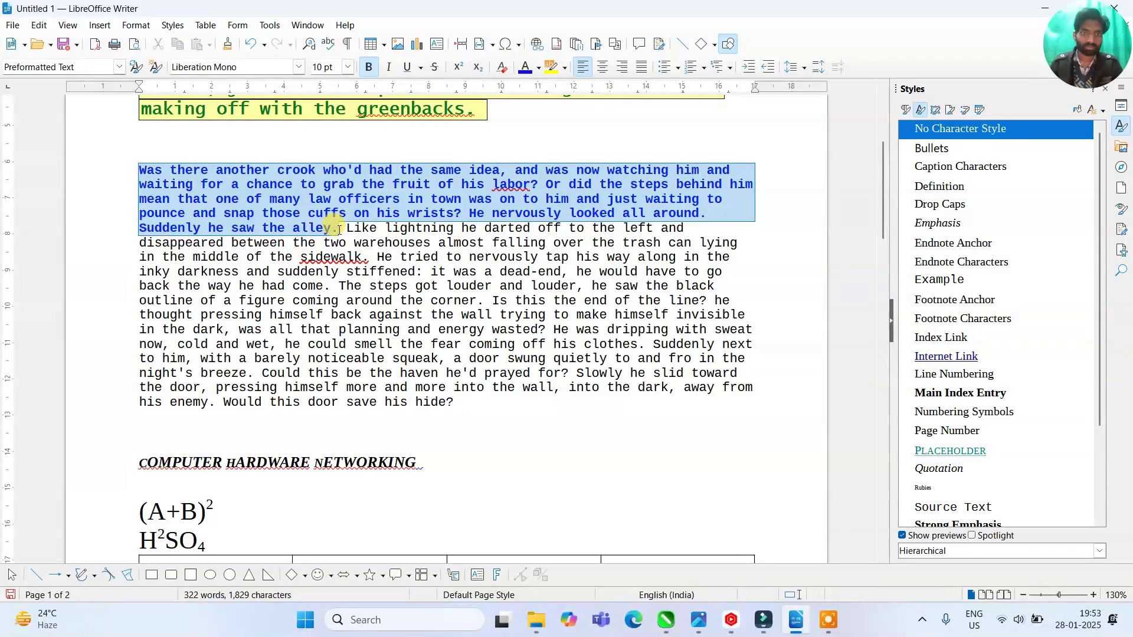
click(133, 27)
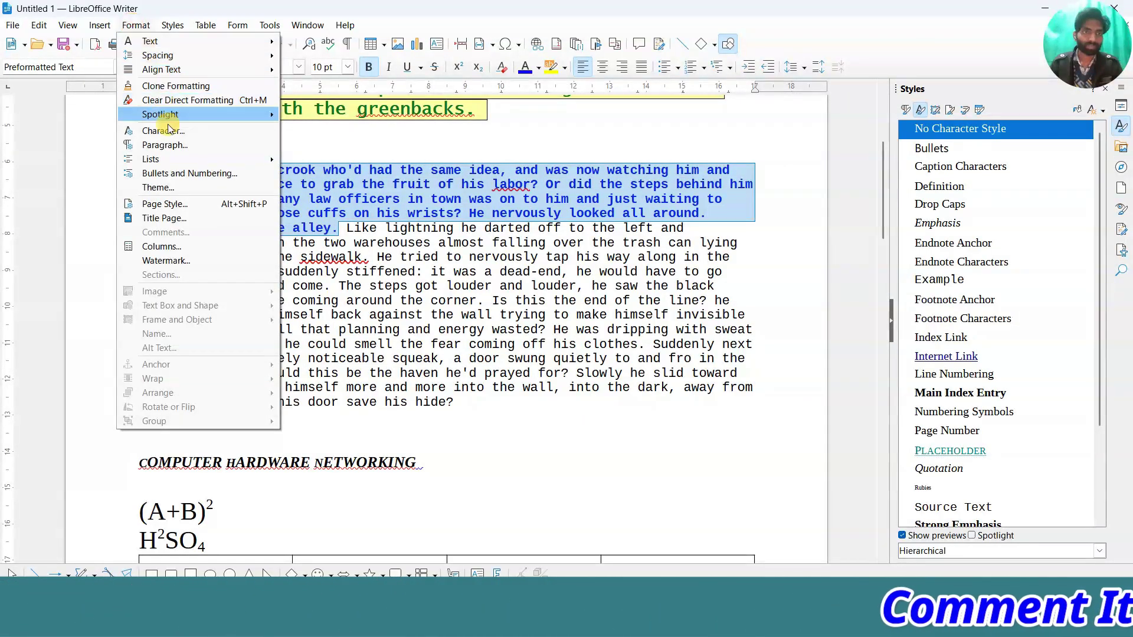
click(165, 145)
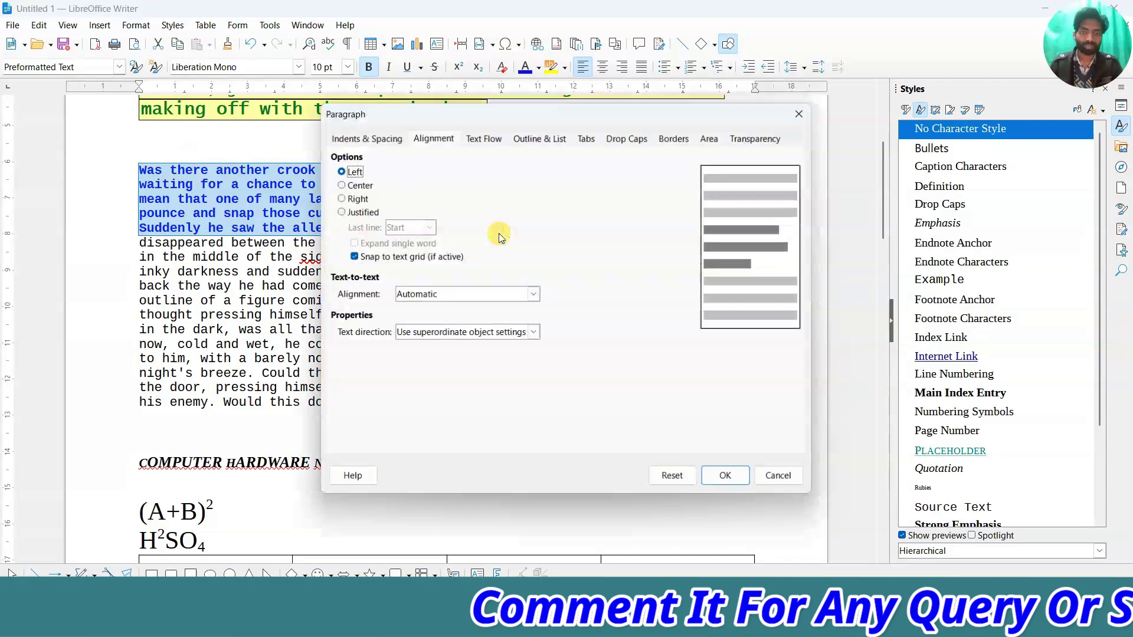
drag(462, 111, 649, 112)
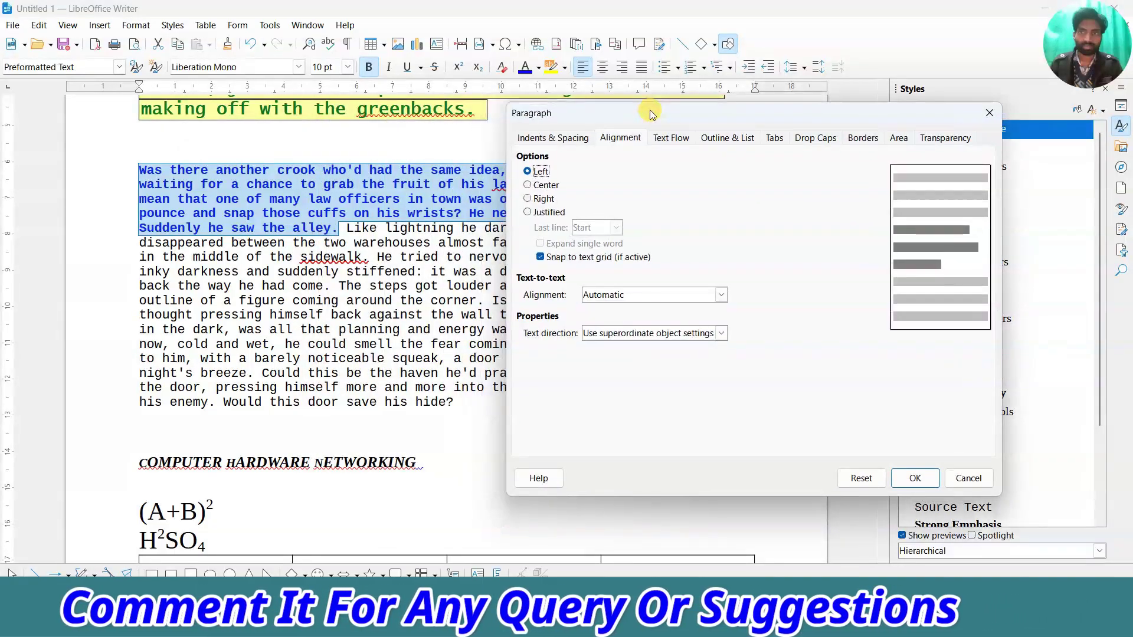
click(862, 138)
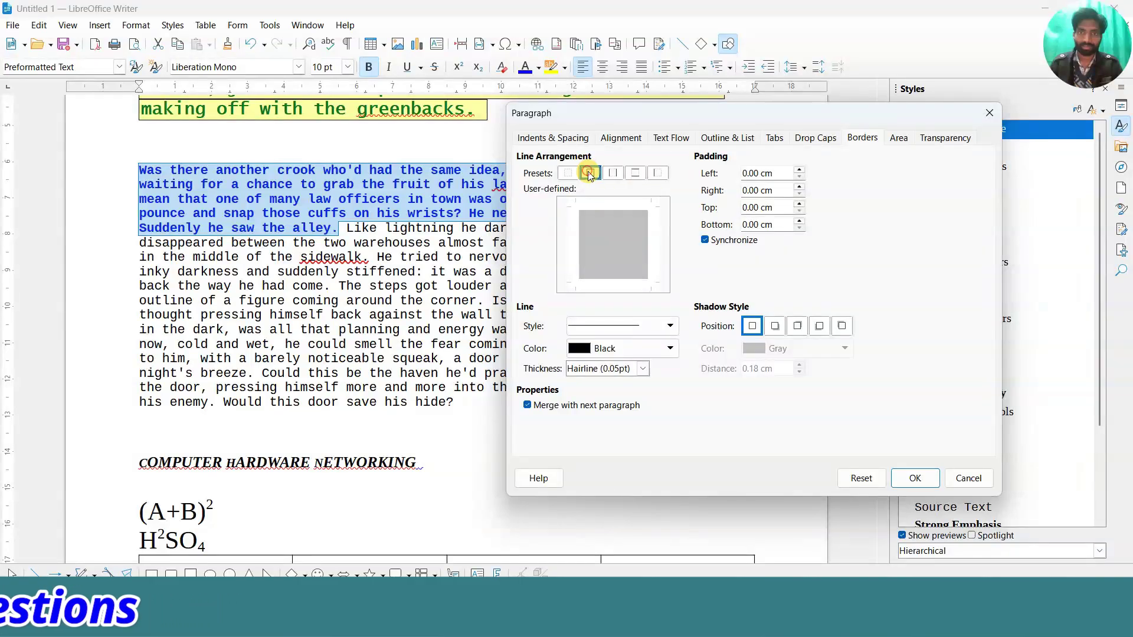
click(648, 327)
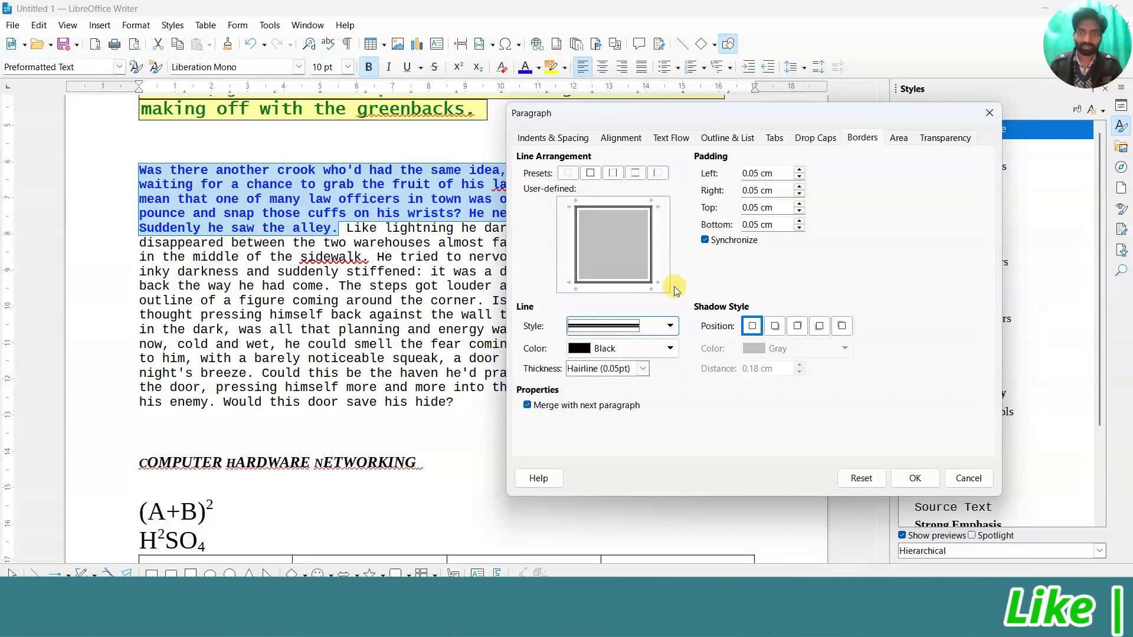
click(669, 350)
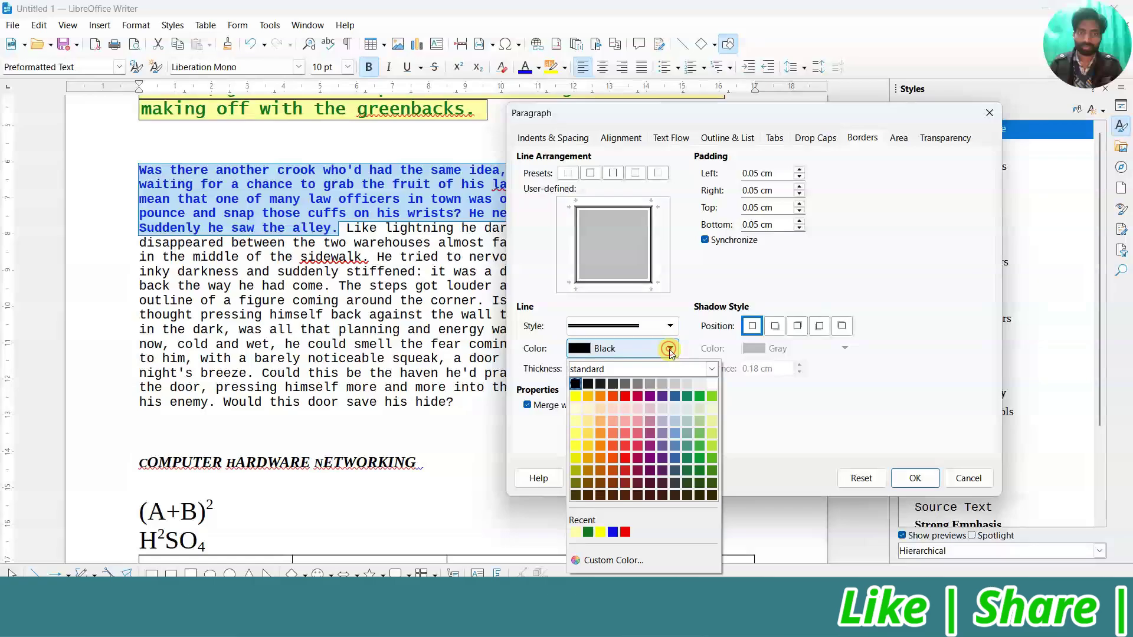
click(625, 398)
click(643, 369)
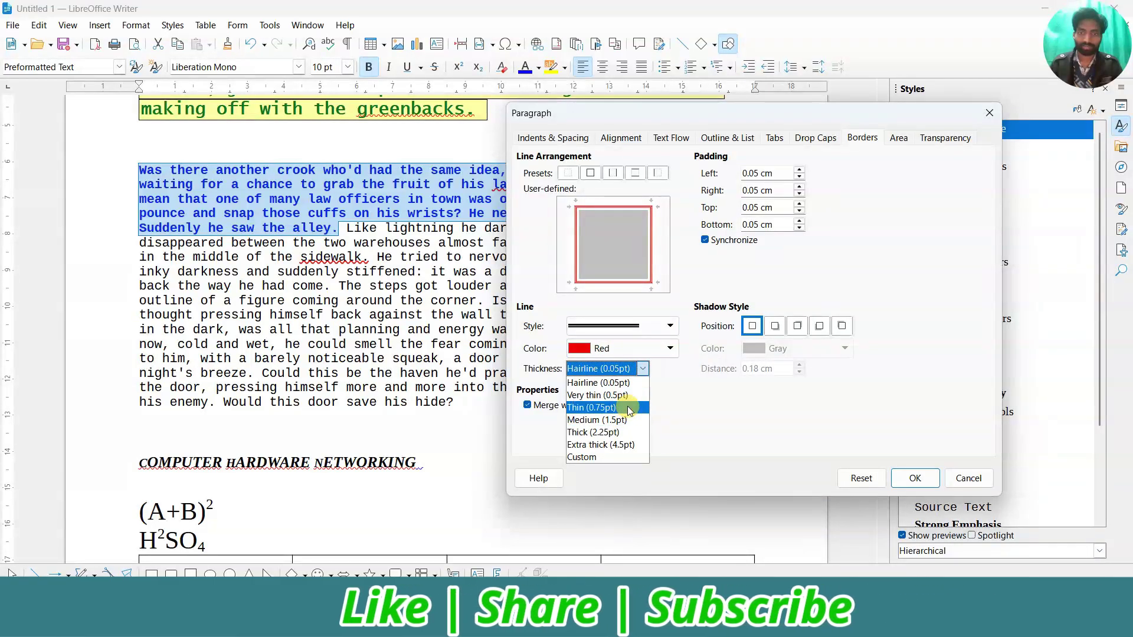
click(629, 409)
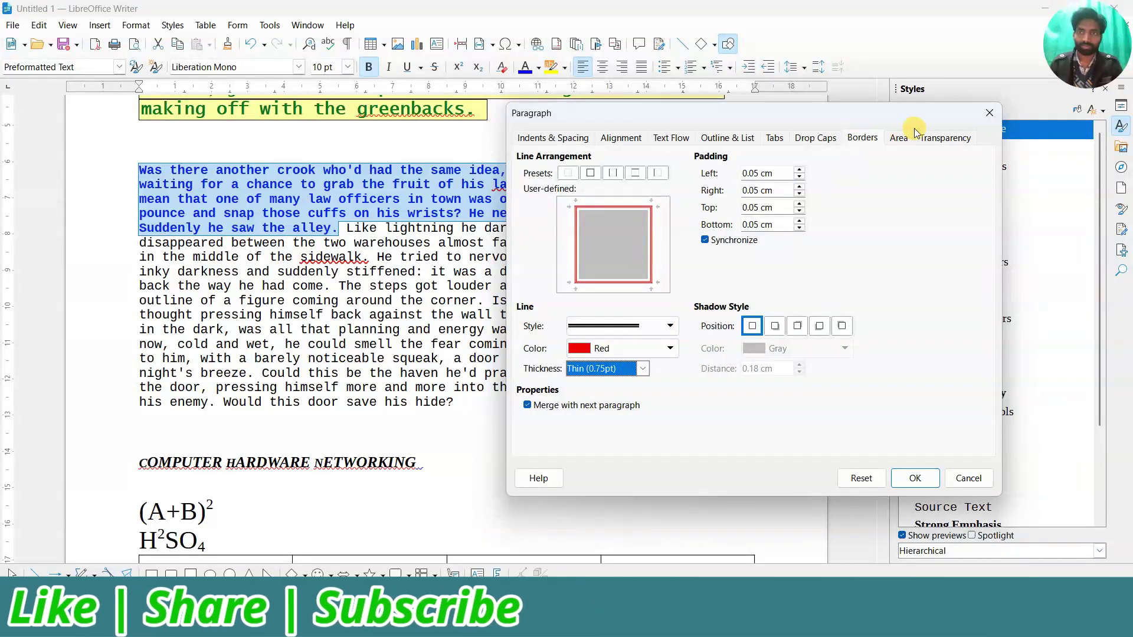
- Fill the paragraph's area with the Neon Light gradient and apply the paragraph settings
click(899, 140)
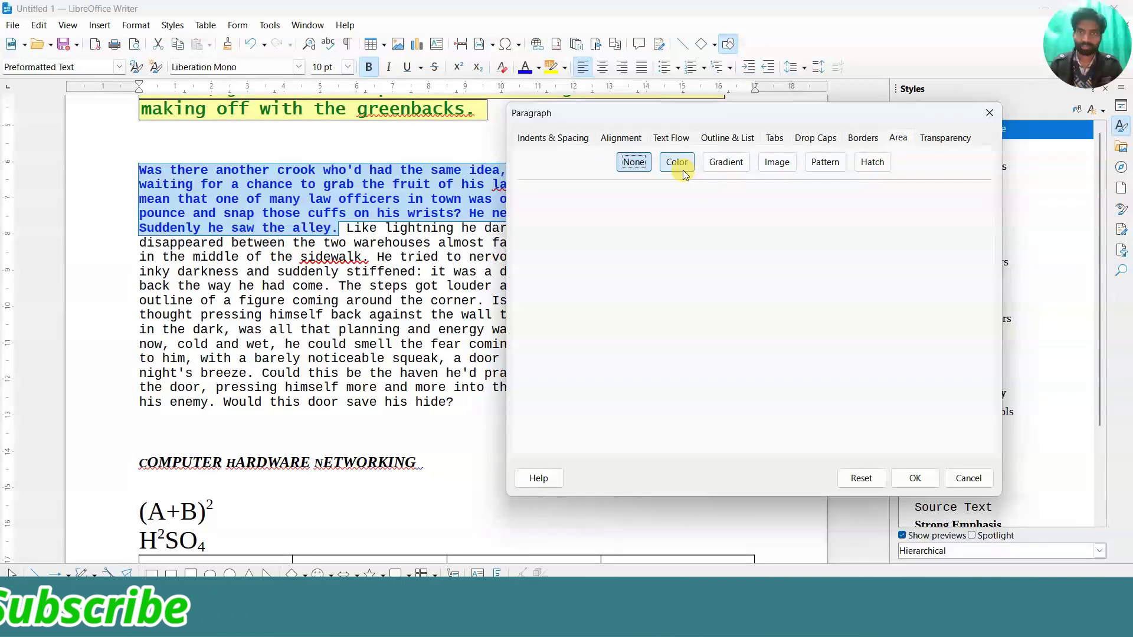
click(726, 163)
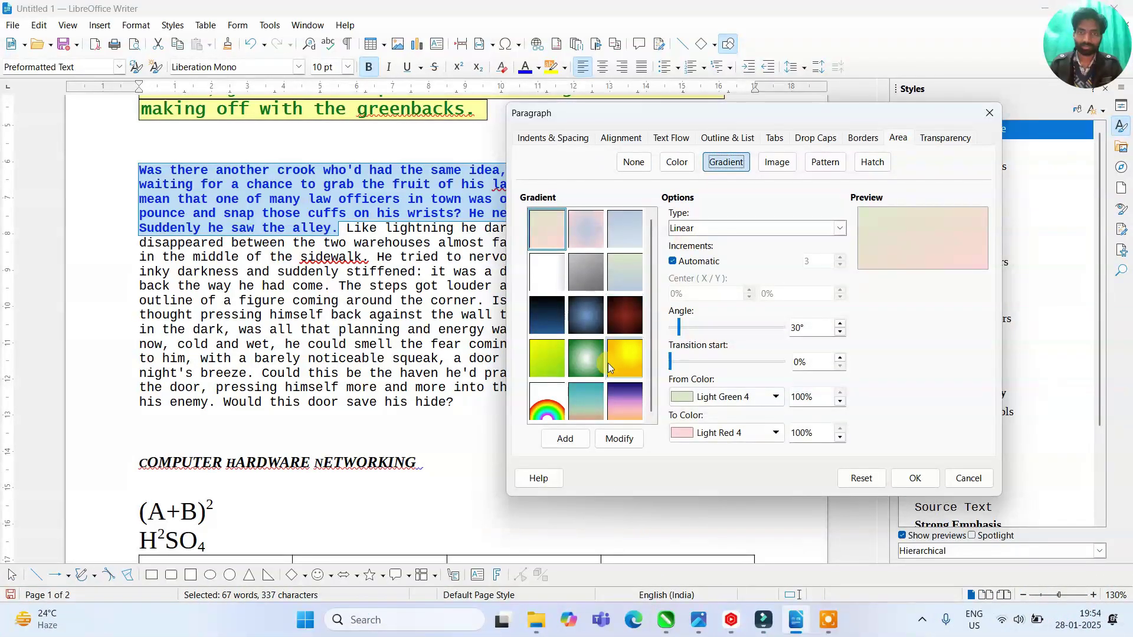
click(586, 369)
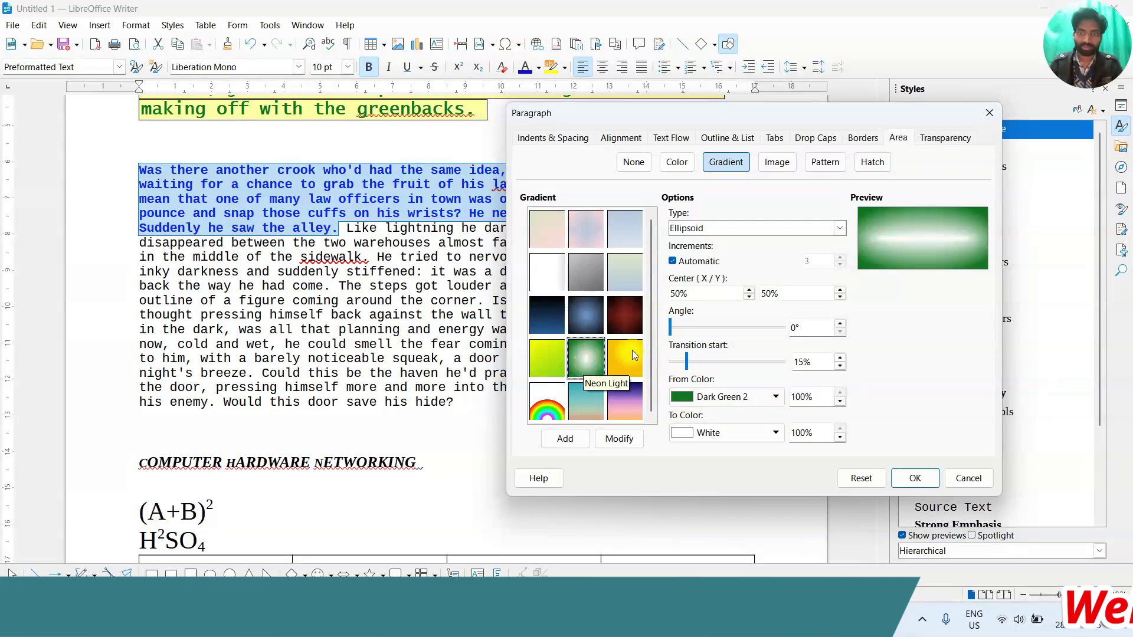
click(909, 477)
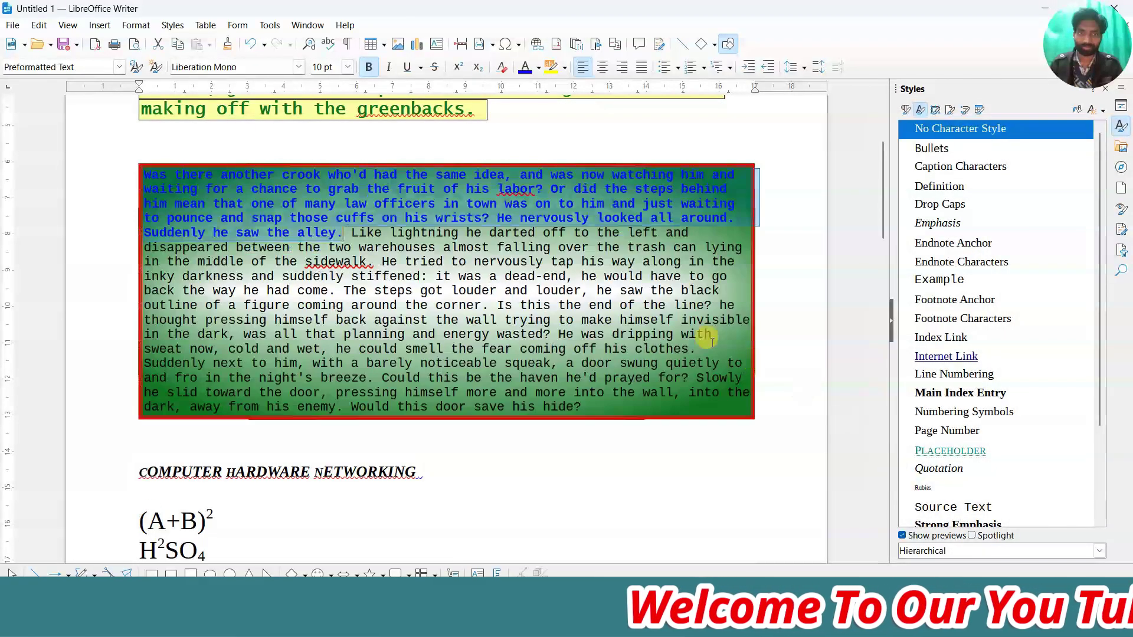
- Undo the gradient and border on the "Was there another crook" paragraph and the earlier formatting of the "He heard quiet steps" paragraph
scroll(270, 233, down, 2)
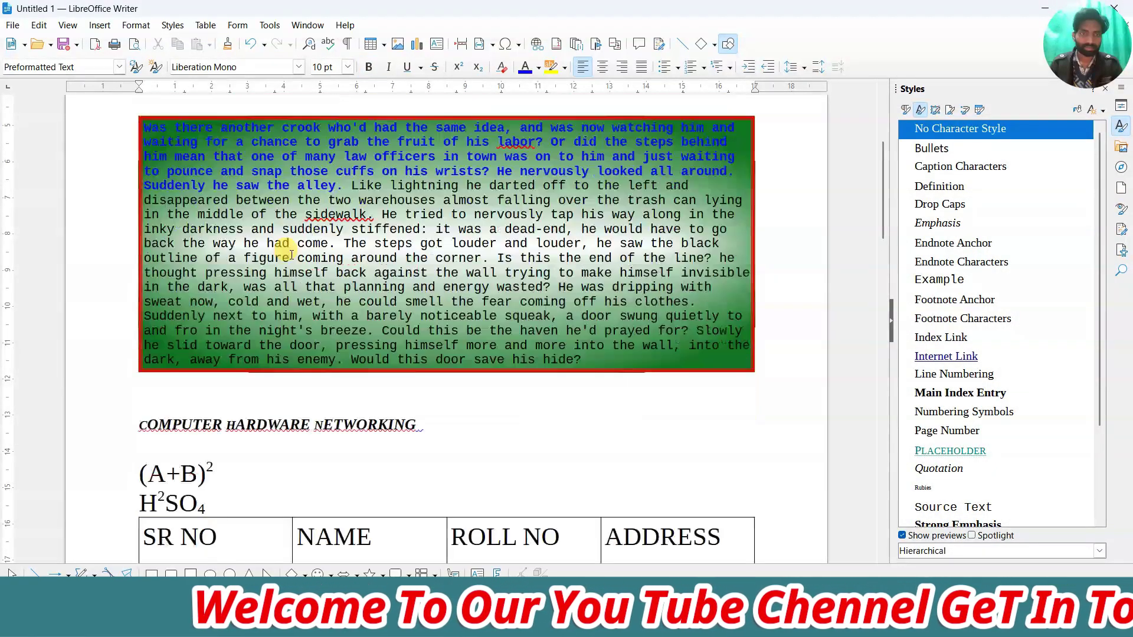
scroll(285, 253, up, 2)
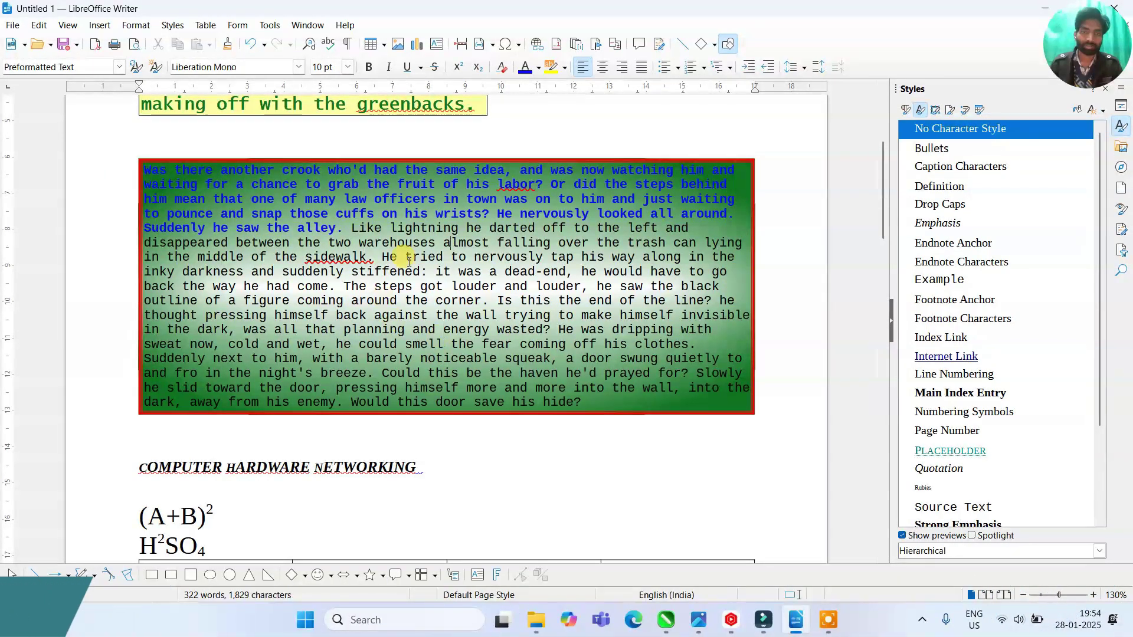
scroll(428, 282, up, 2)
scroll(215, 195, down, 1)
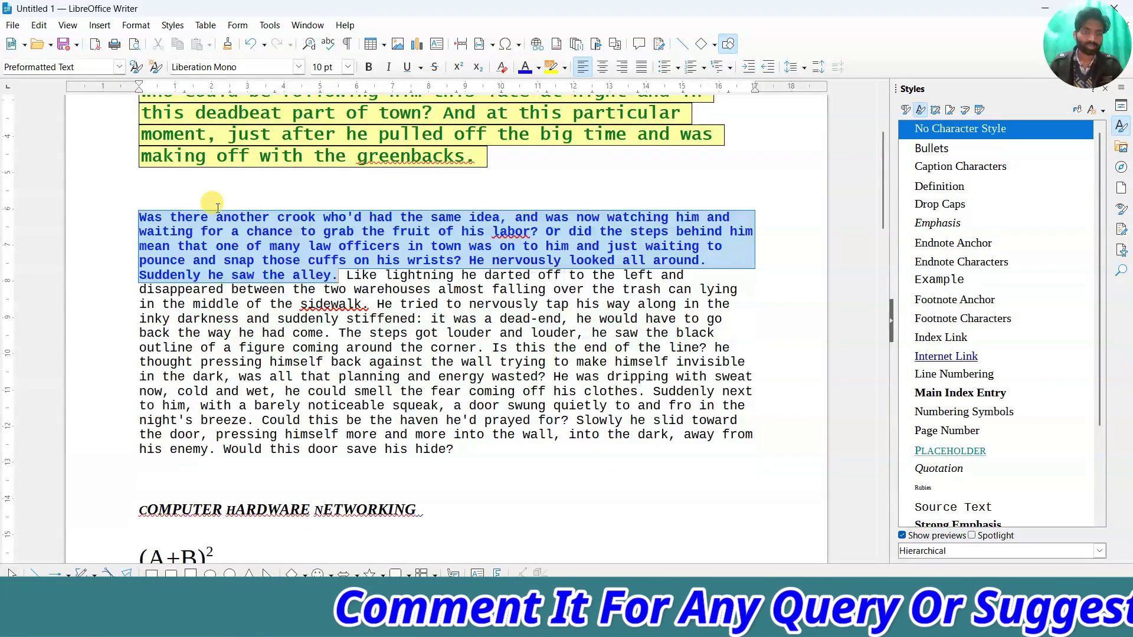
key(ctrl+z)
key(ctrl+z)
key(ctrl+z)
key(ctrl+z)
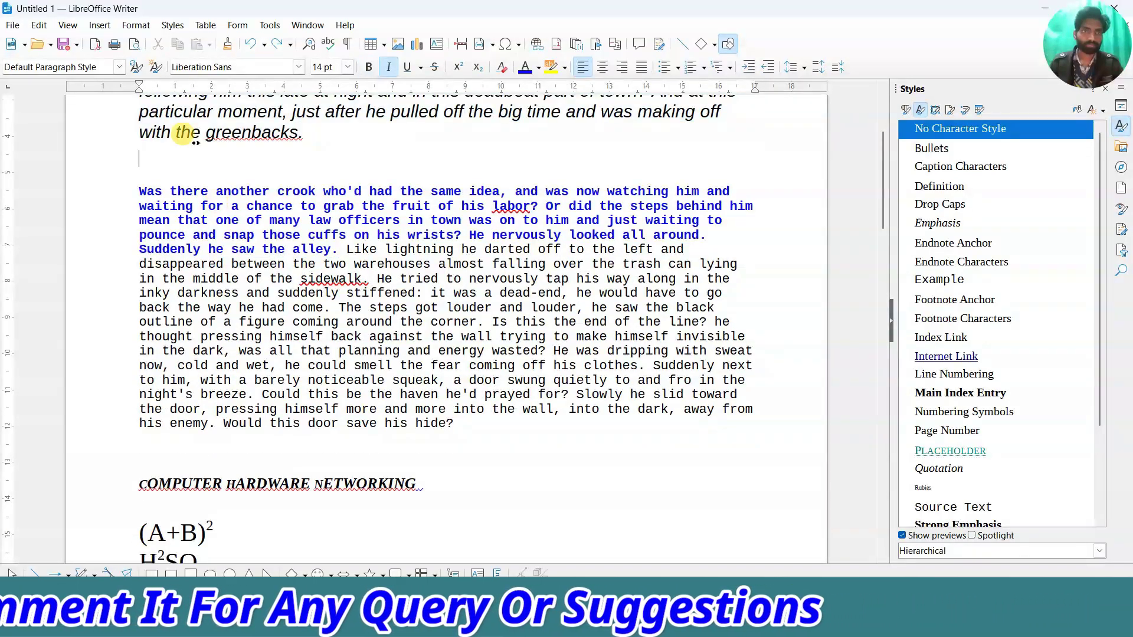
click(136, 26)
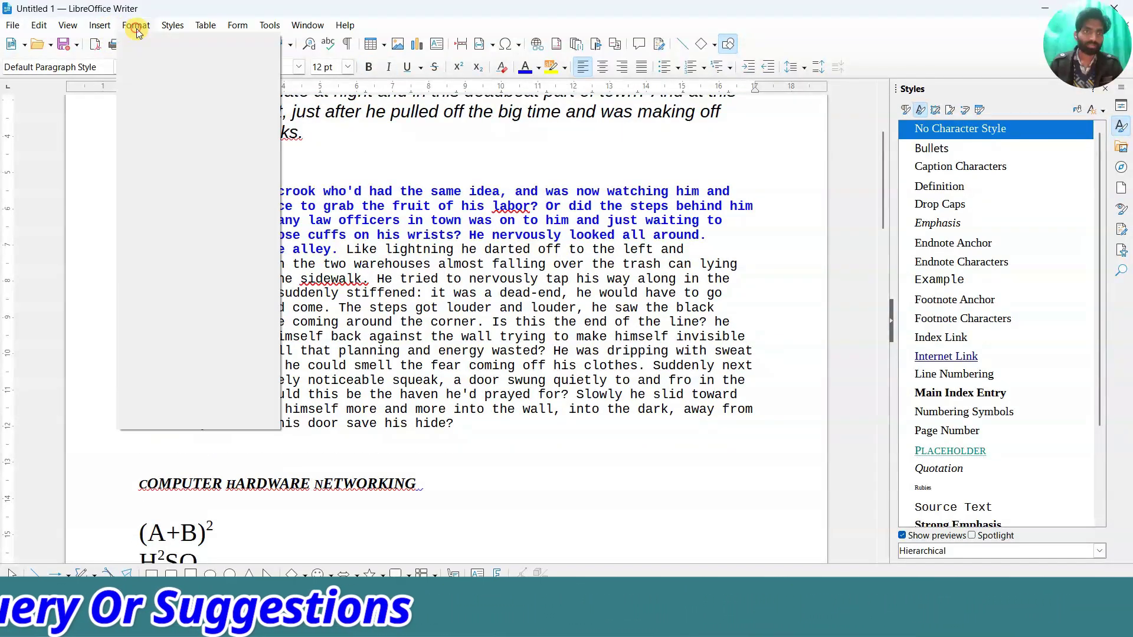
mouse_move(177, 159)
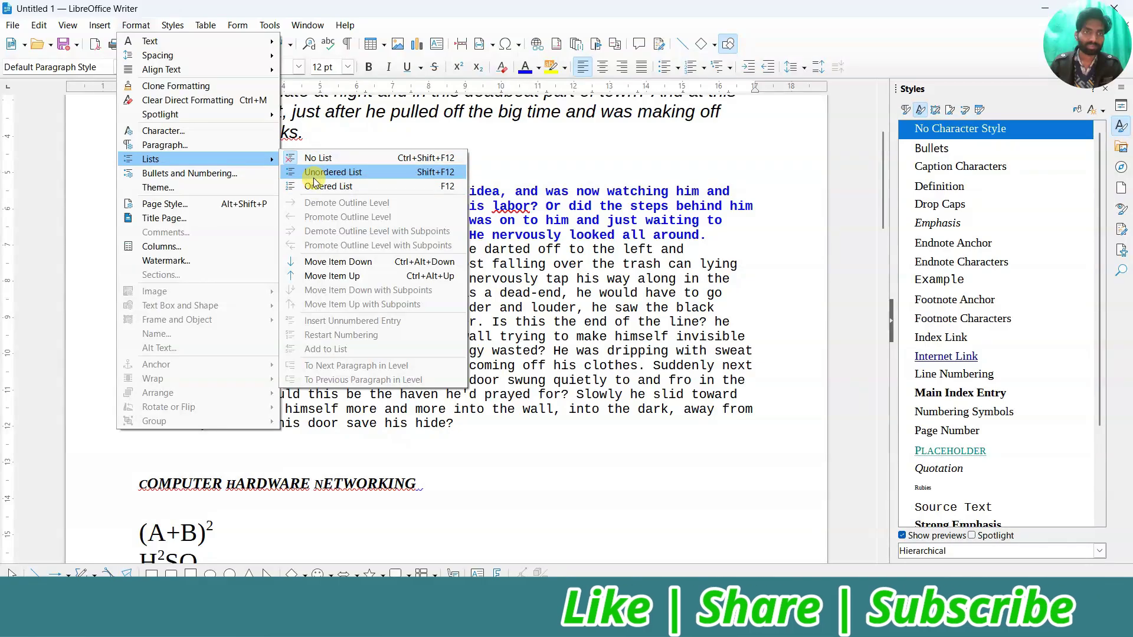
click(309, 158)
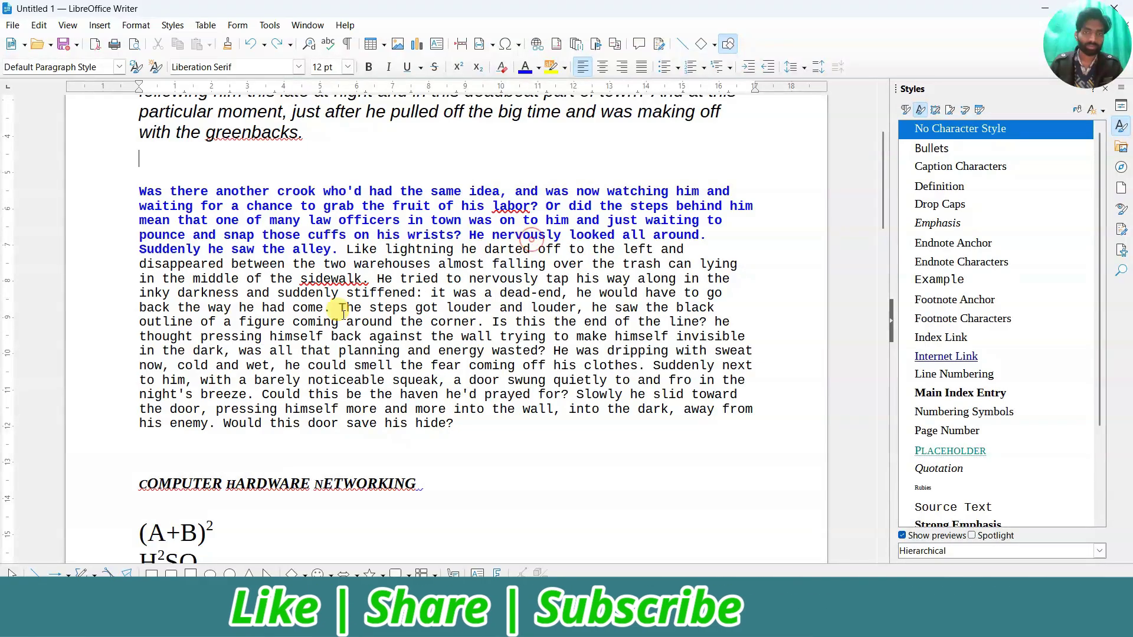
- Delete the empty third item below "application" in the numbered hardware and software list on page 2
scroll(348, 321, down, 5)
scroll(346, 319, down, 12)
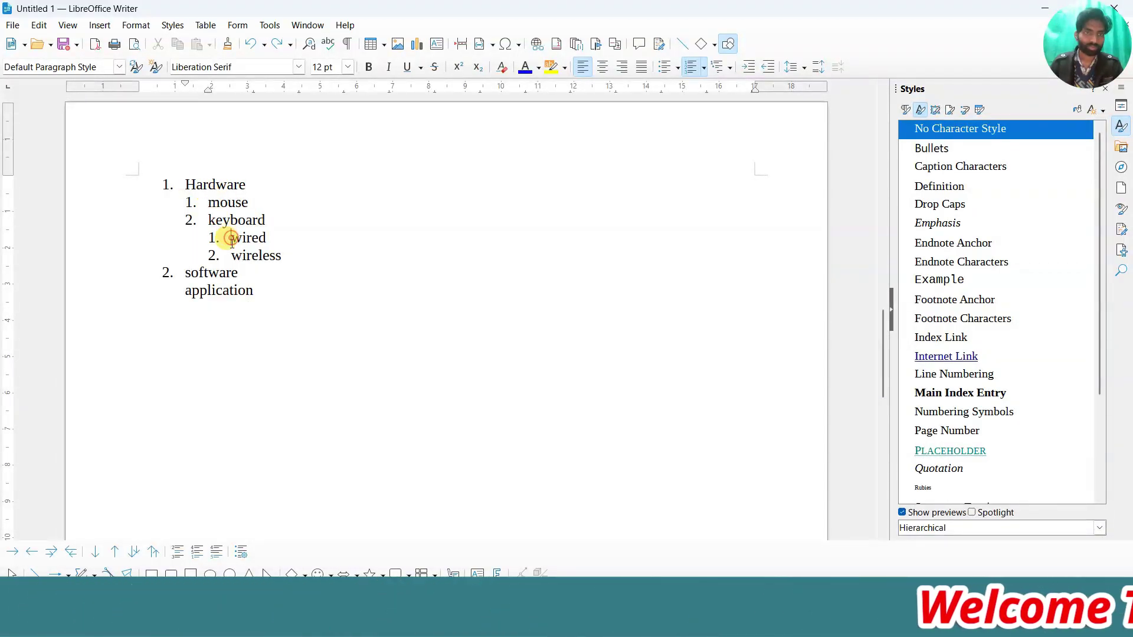
click(200, 300)
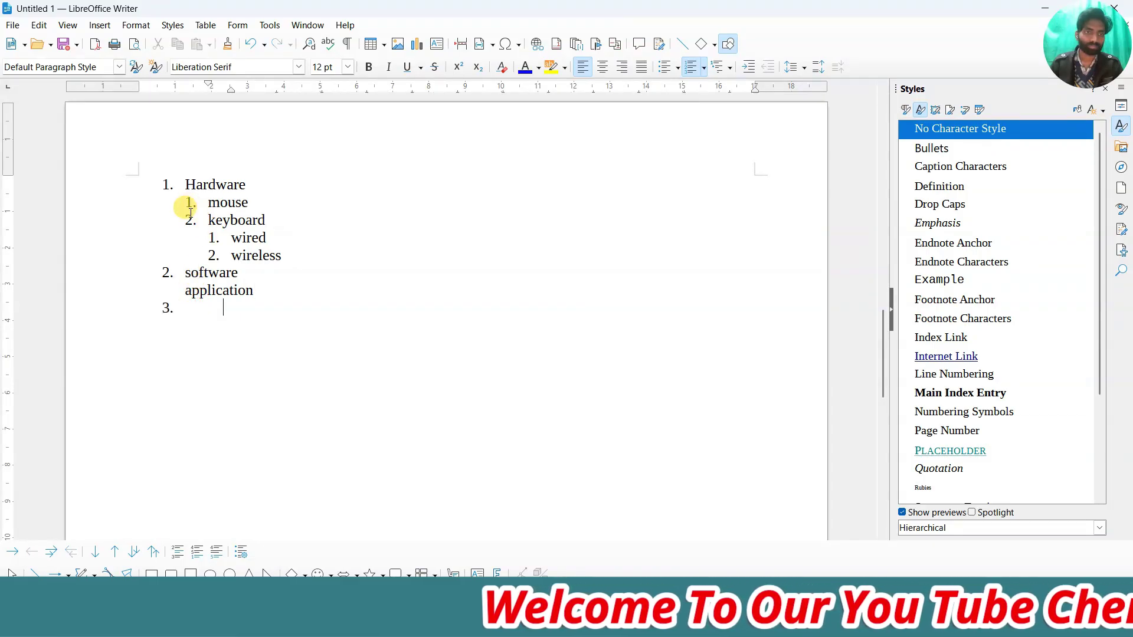
key(BackSpace)
key(BackSpace)
key(BackSpace)
key(BackSpace)
key(BackSpace)
key(BackSpace)
key(BackSpace)
key(BackSpace)
key(BackSpace)
key(BackSpace)
key(BackSpace)
key(BackSpace)
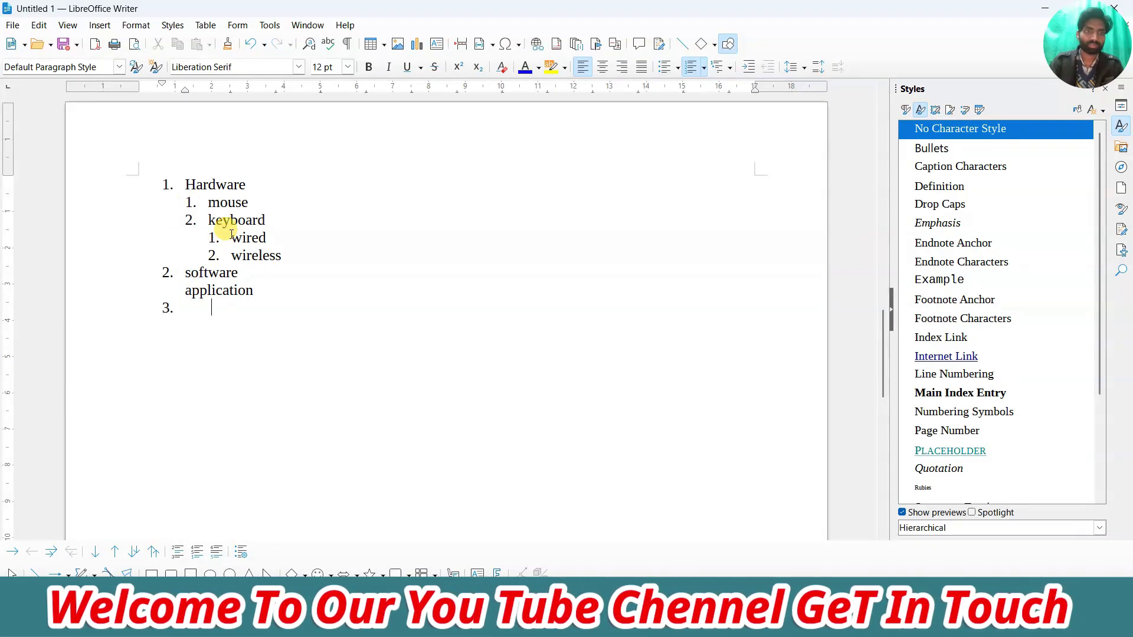
key(BackSpace)
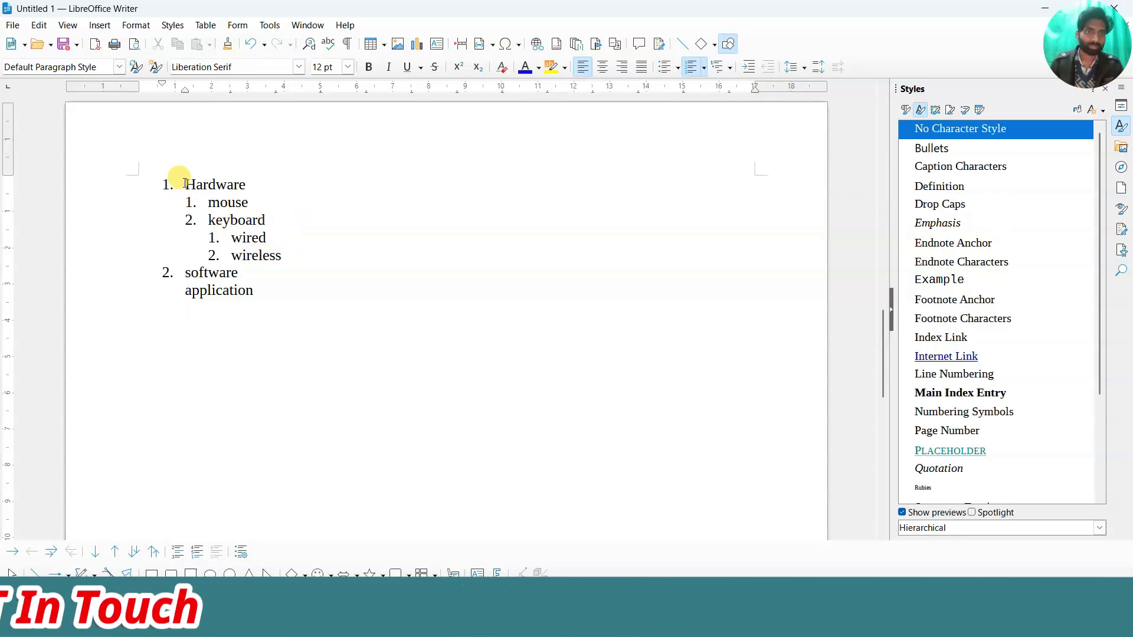
- Remove the list formatting from "Hardware" using No List and undo that change
click(133, 26)
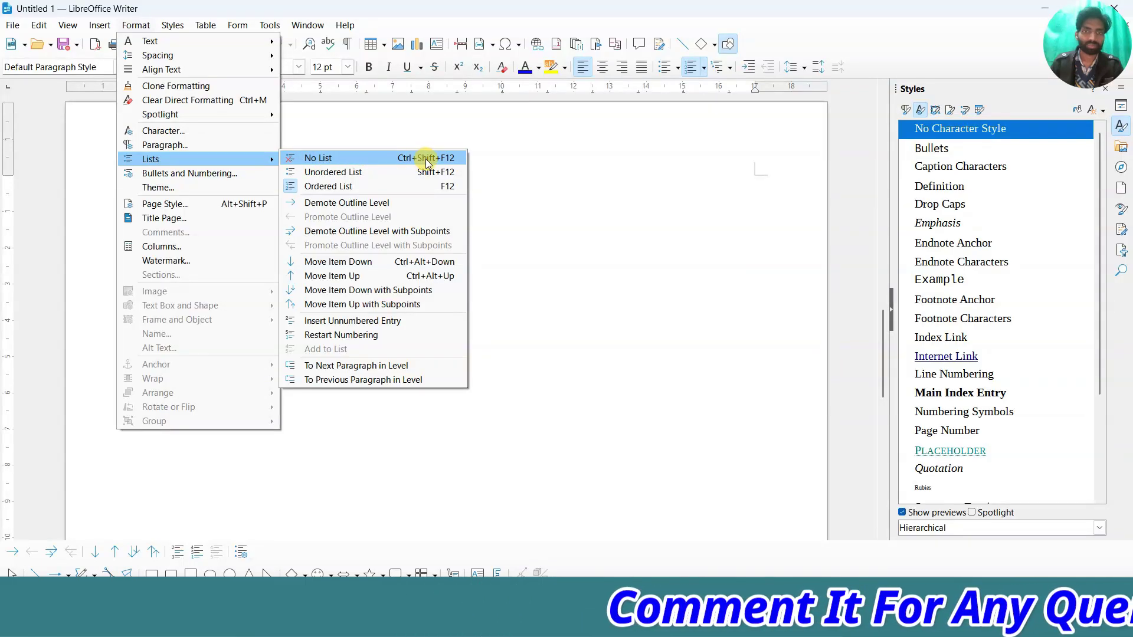
click(389, 159)
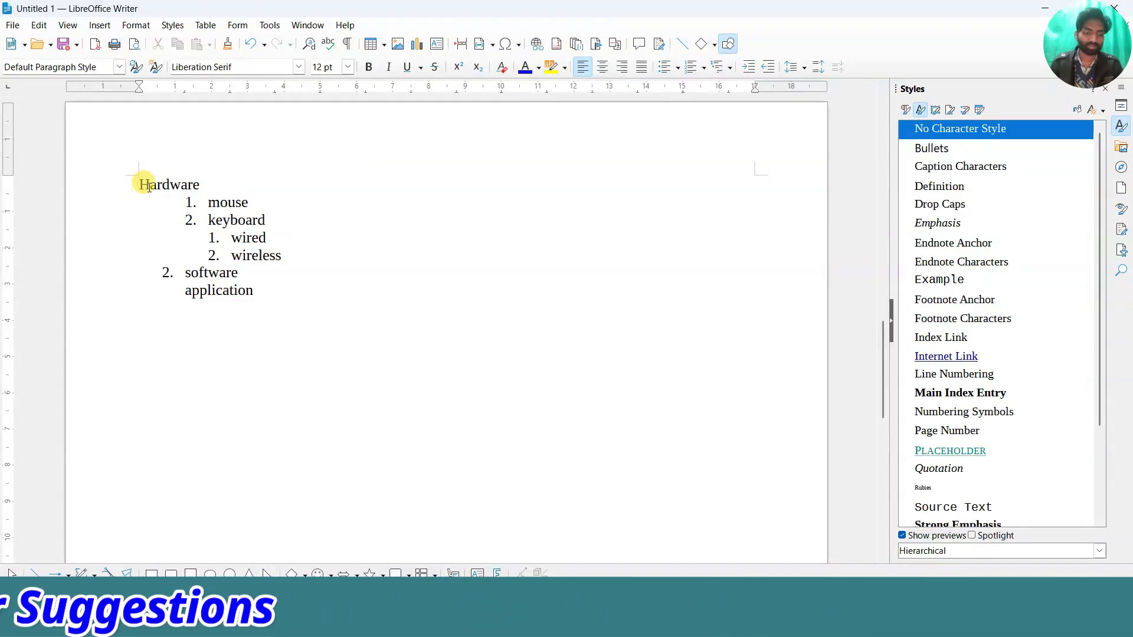
key(ctrl+z)
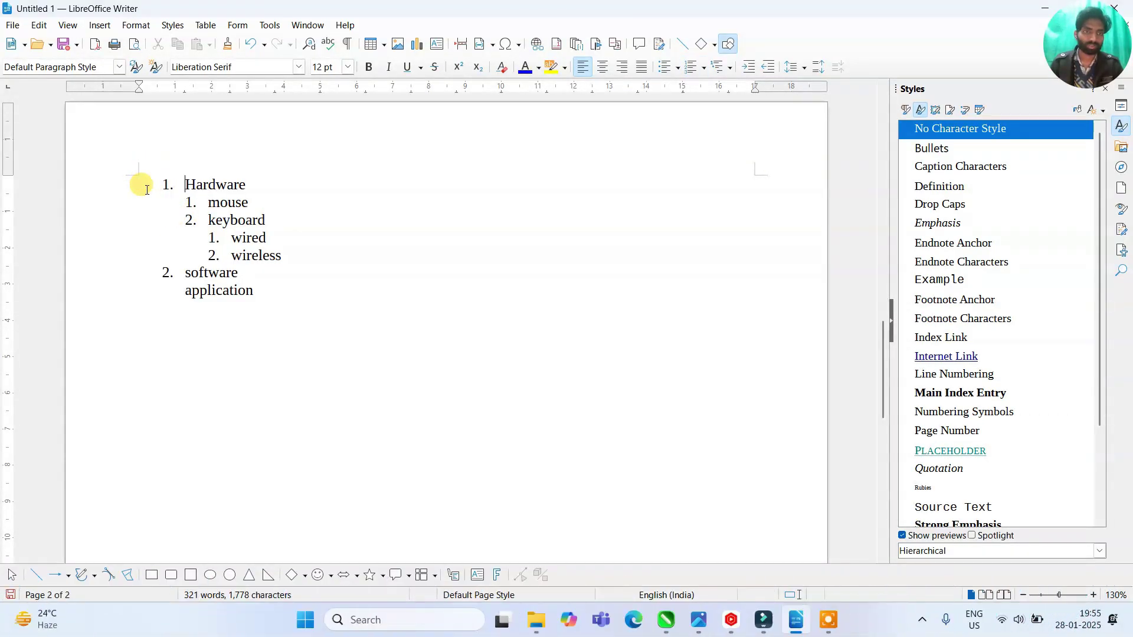
- Select the entire list from "Hardware" to "application" and remove its numbering with No List
drag(264, 295, 183, 181)
click(126, 28)
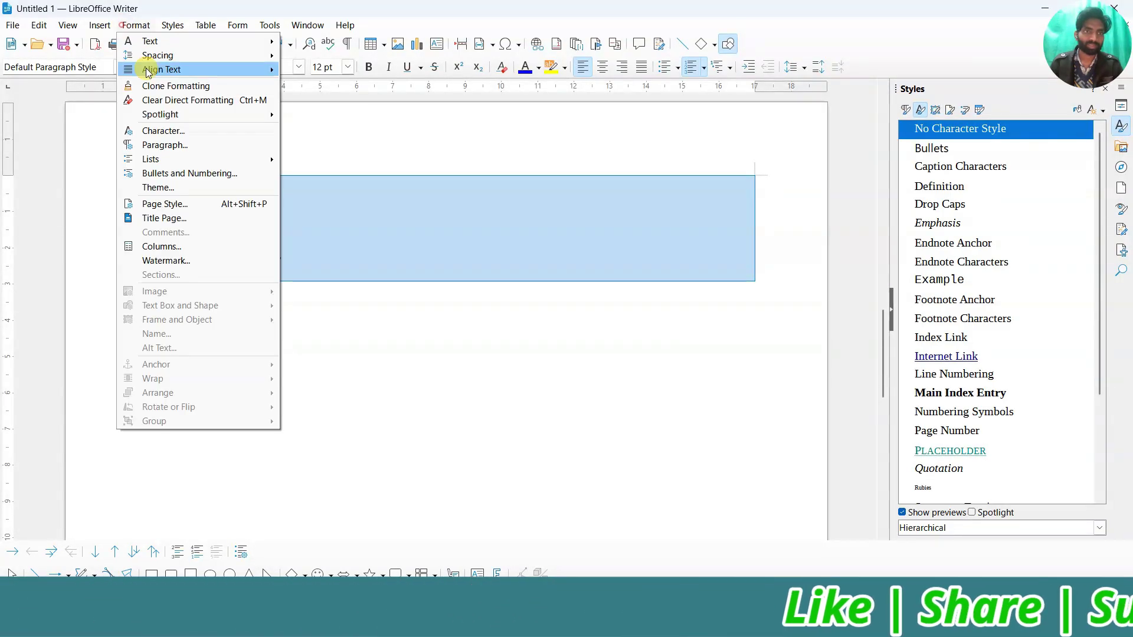
mouse_move(271, 159)
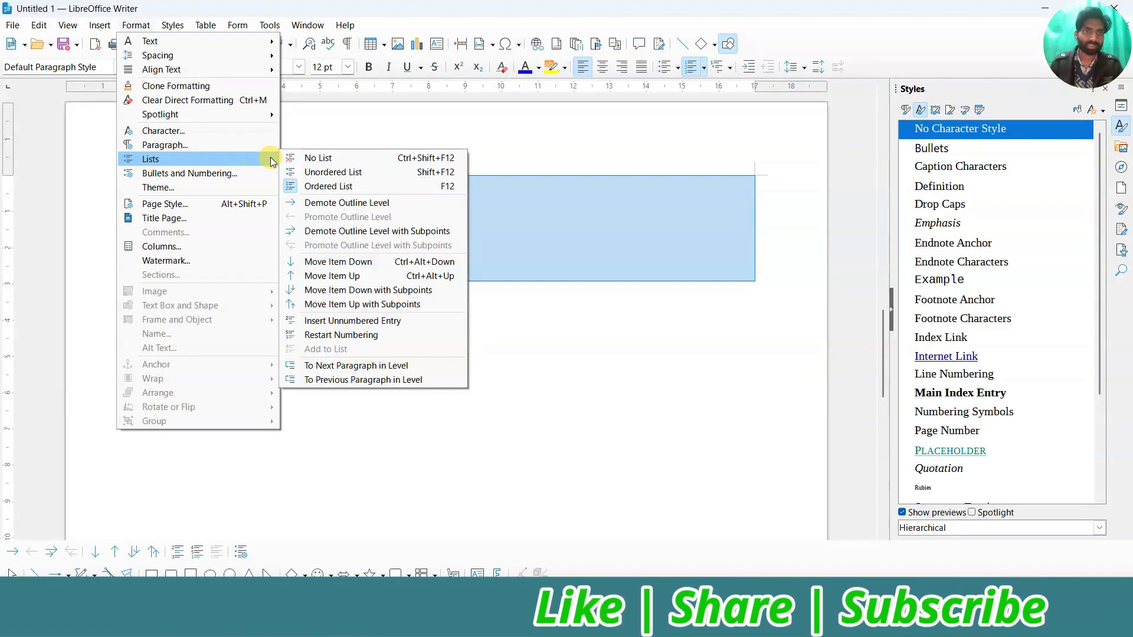
click(321, 158)
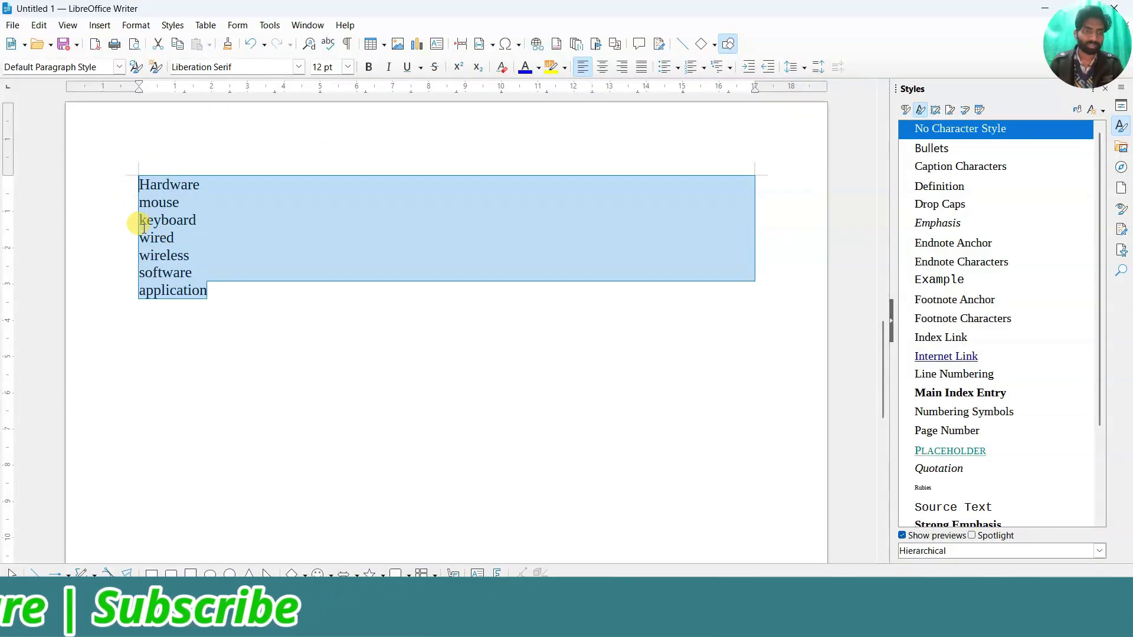
- Undo the removal of the numbering and convert the selected hardware and software list to an Unordered List
key(ctrl+z)
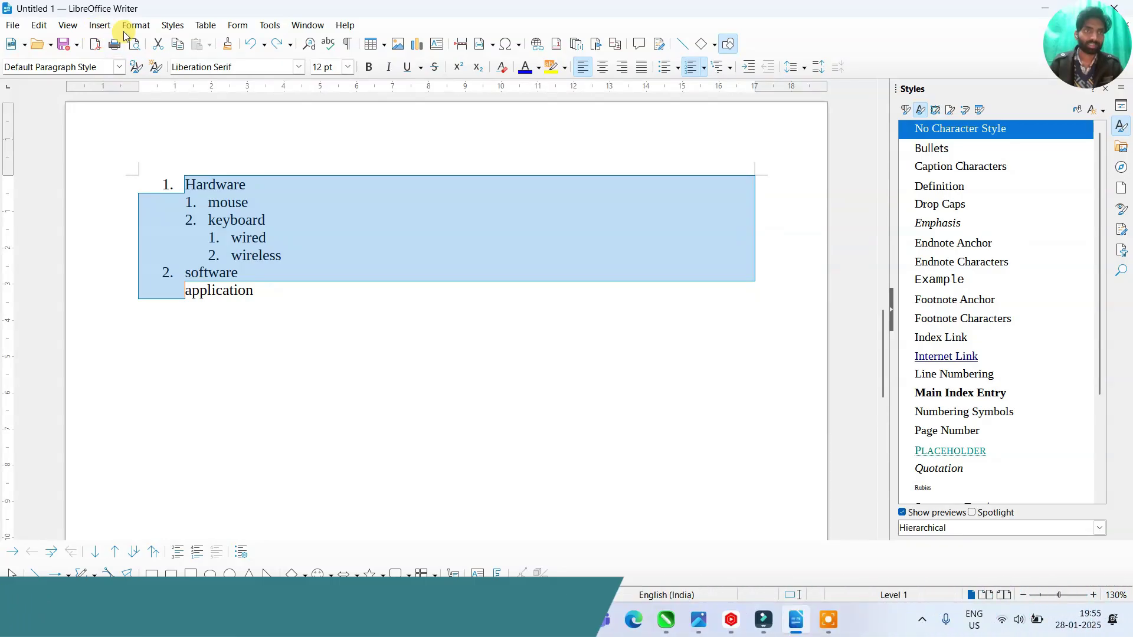
click(135, 26)
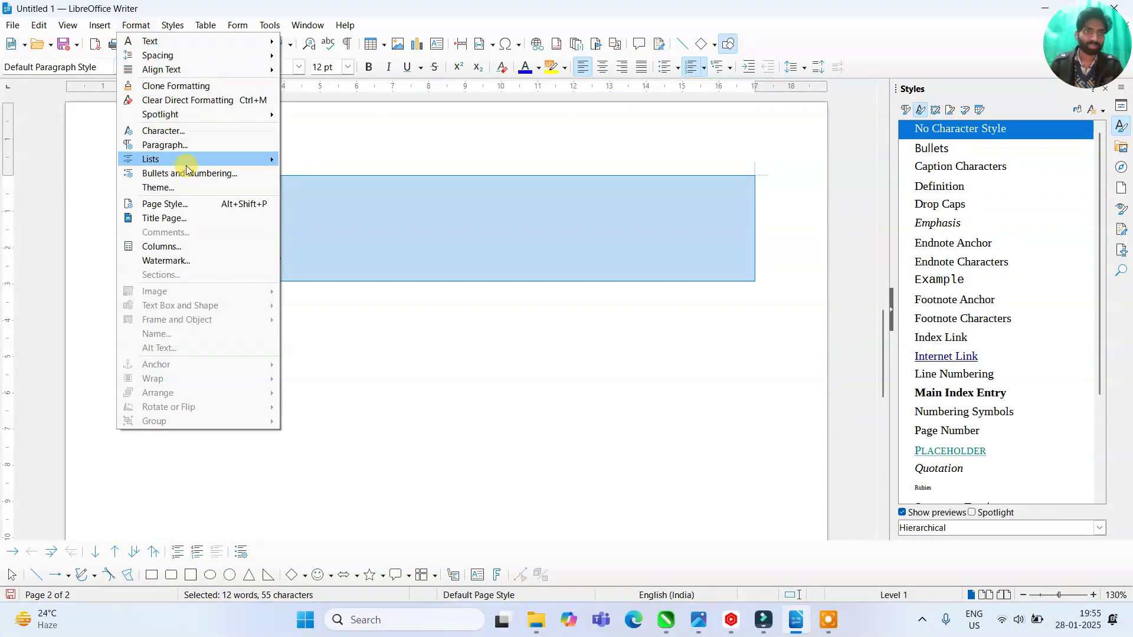
mouse_move(264, 158)
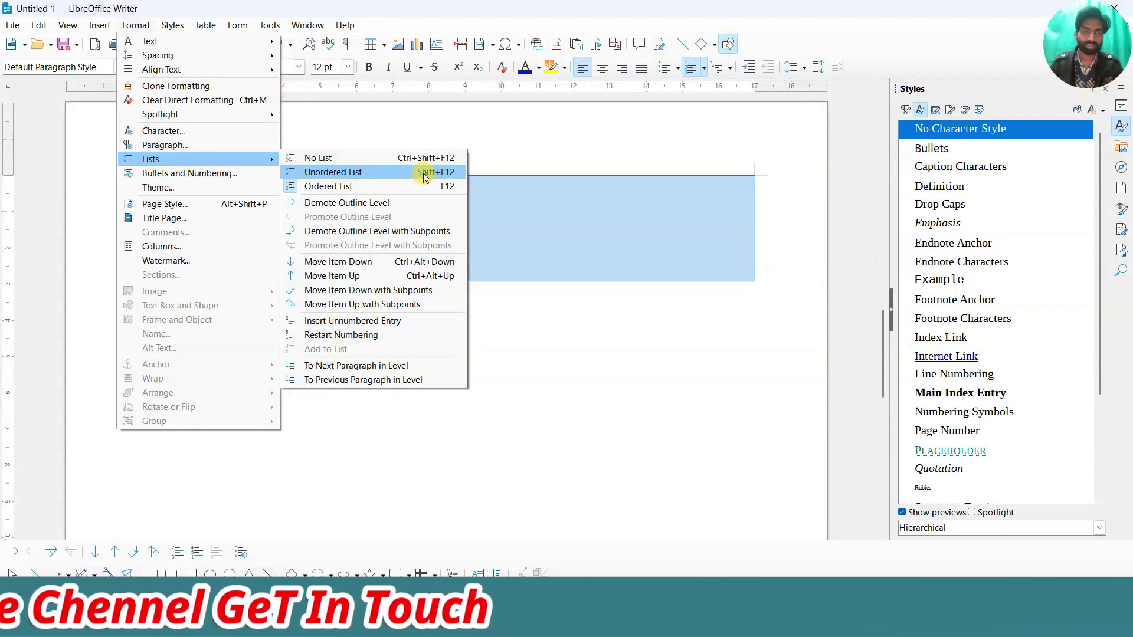
click(399, 172)
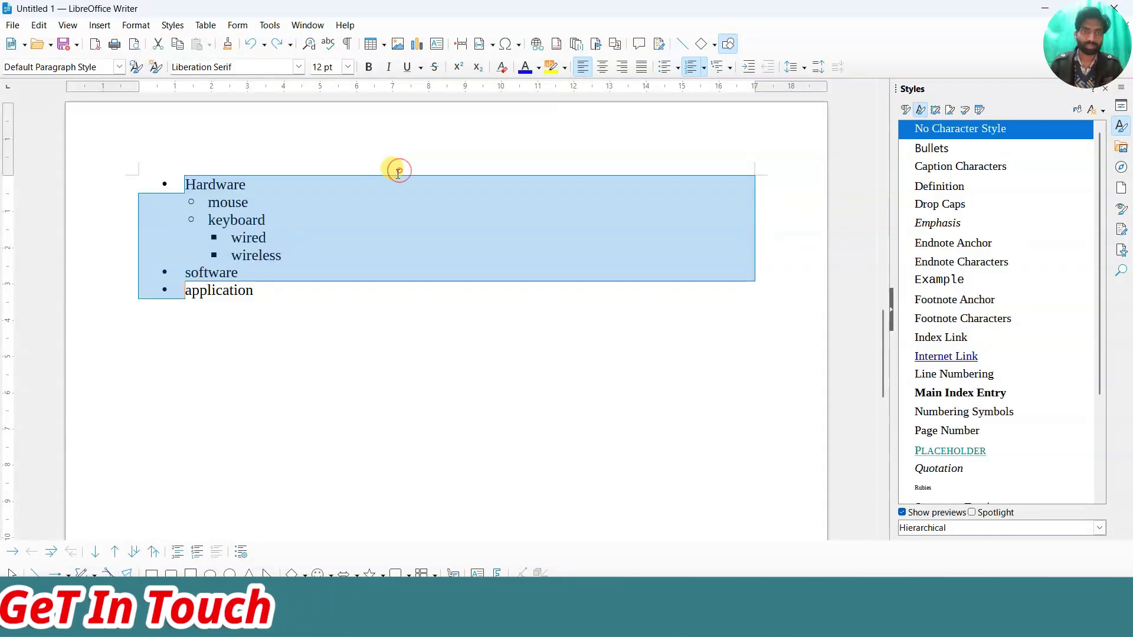
- Select the whole bulleted list from "Hardware" to "application" and convert it to an Ordered List
click(216, 266)
drag(265, 298, 177, 182)
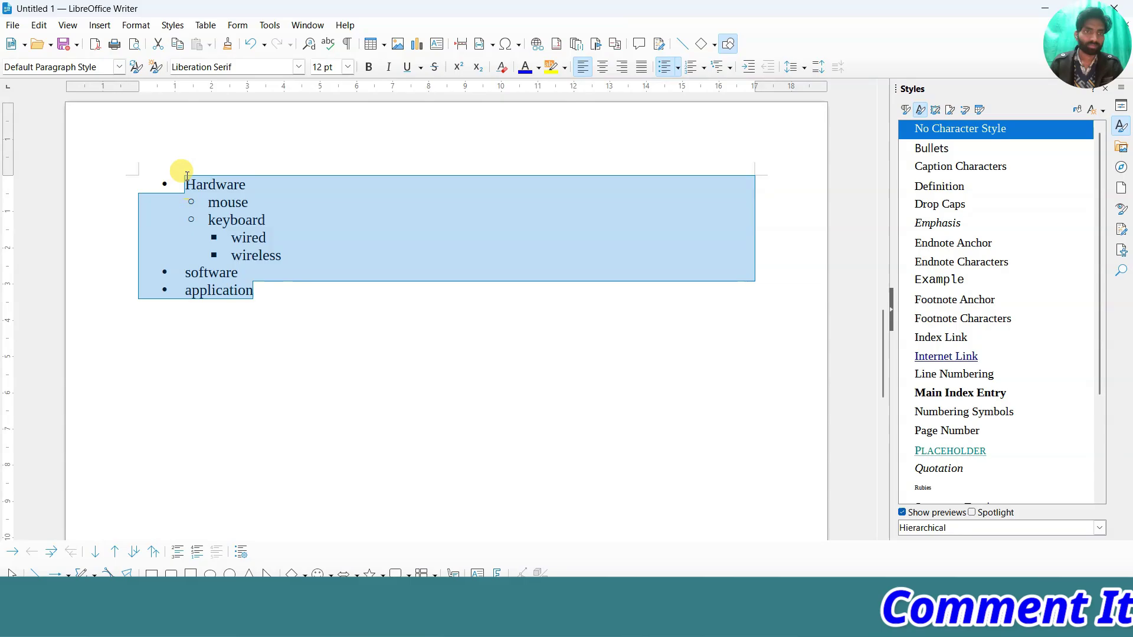
click(136, 26)
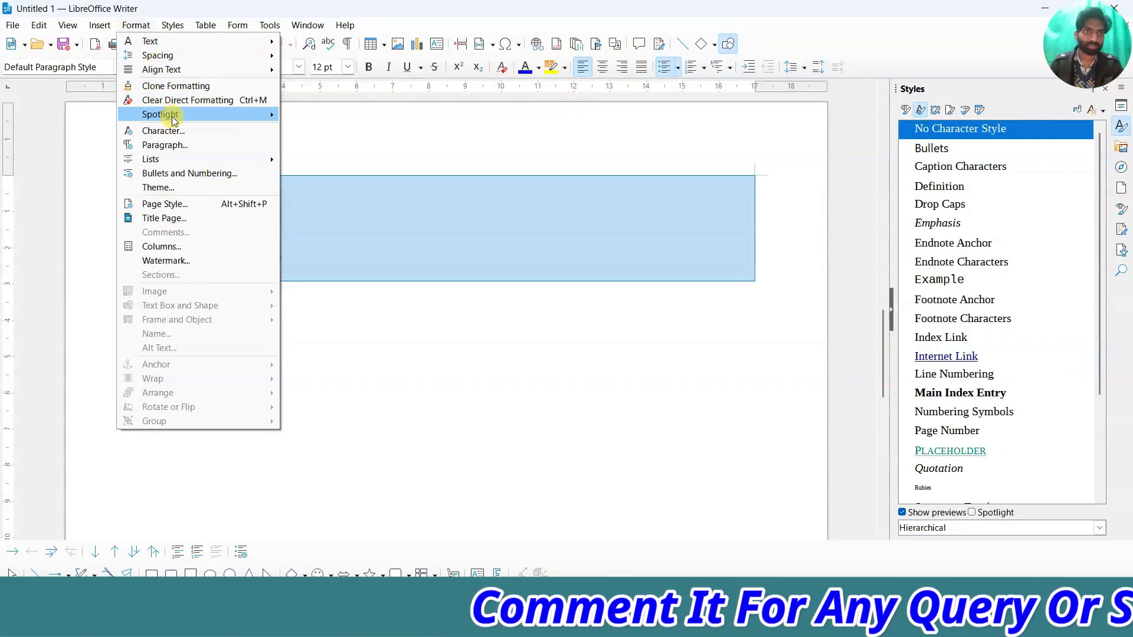
mouse_move(188, 163)
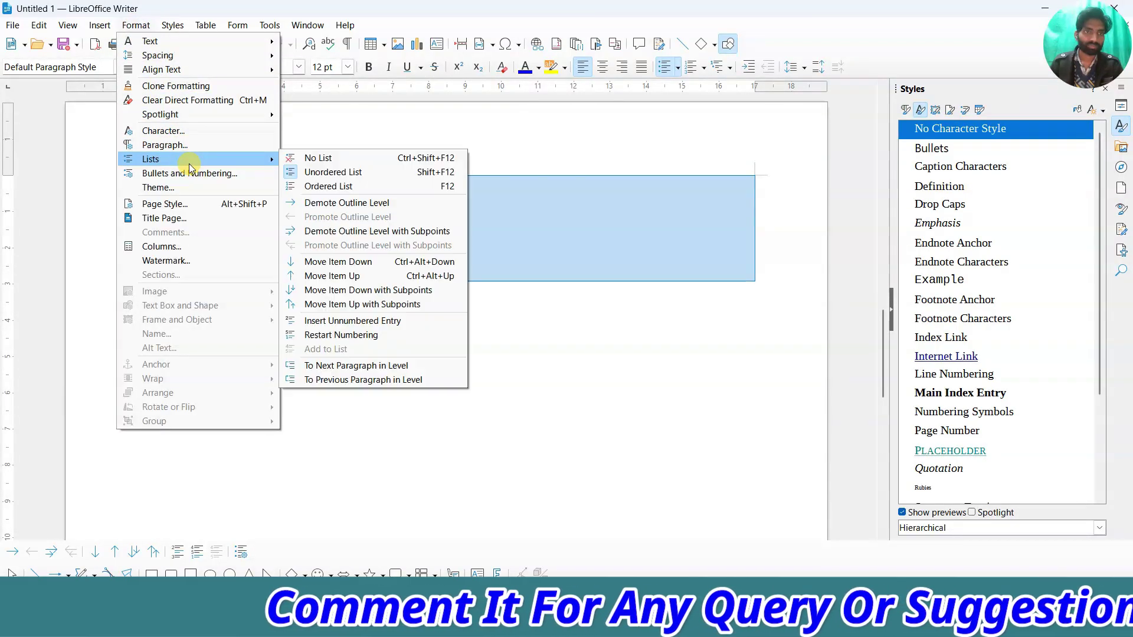
click(346, 188)
click(211, 242)
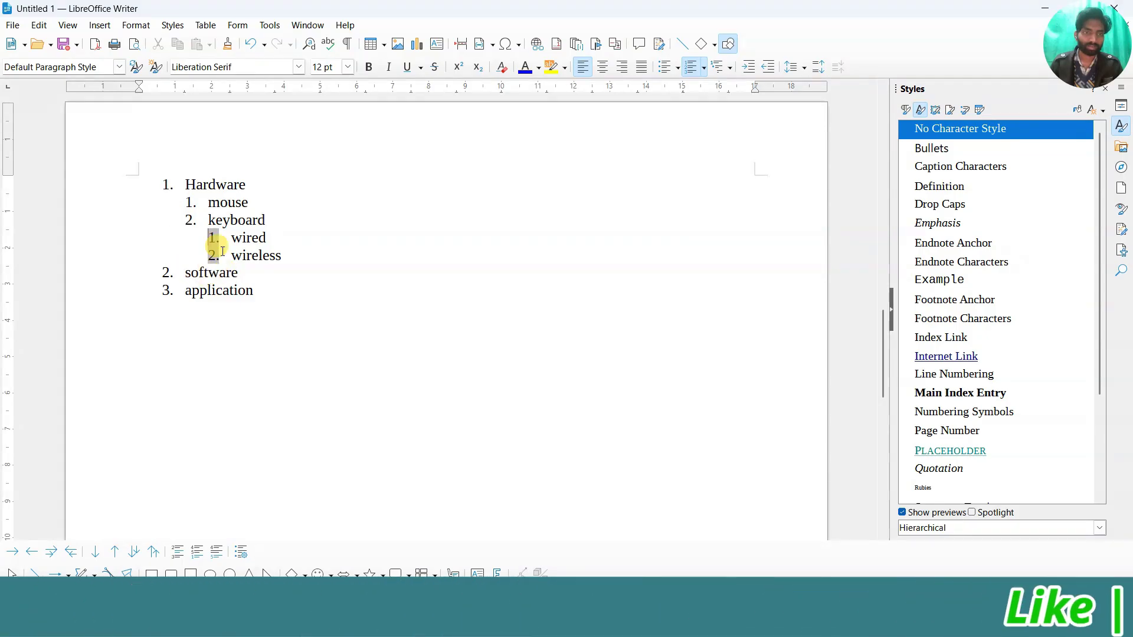
drag(259, 291, 172, 176)
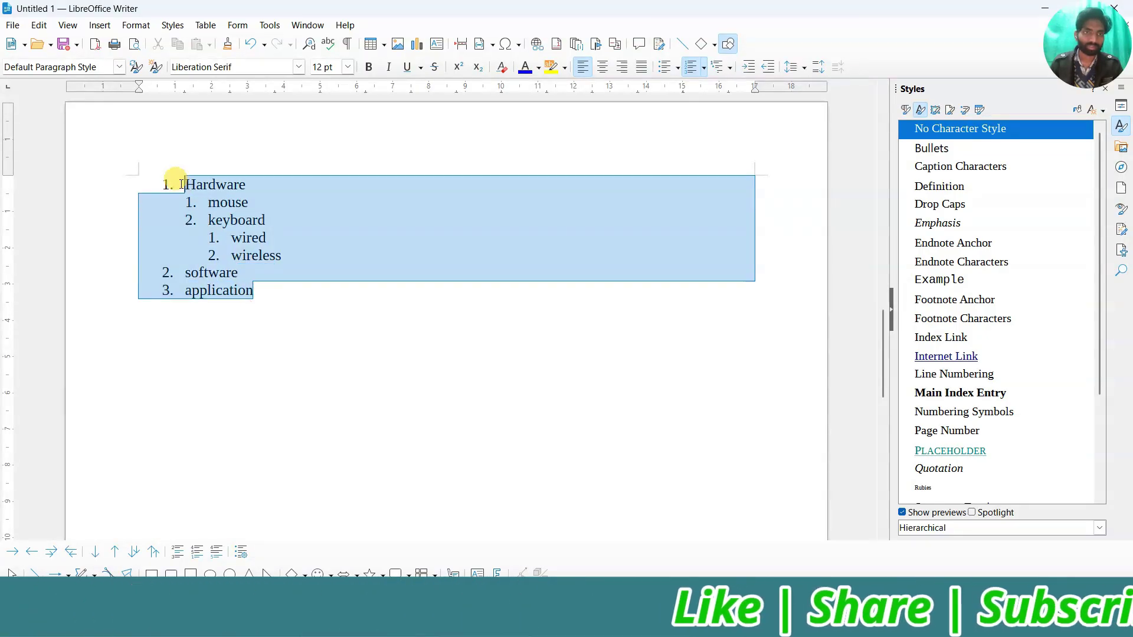
click(136, 26)
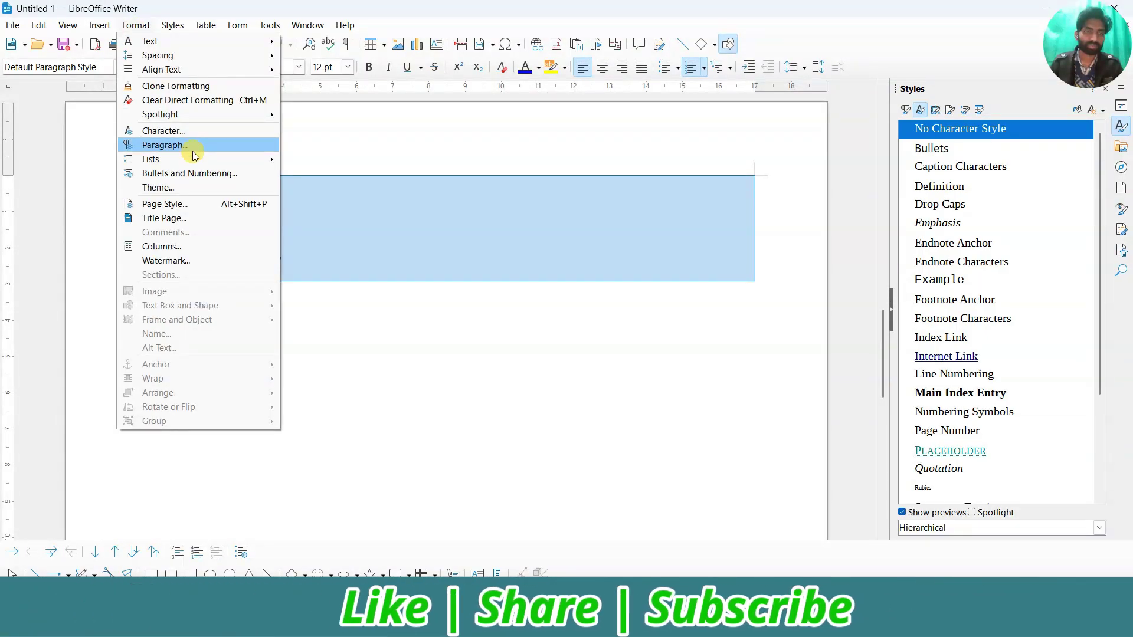
mouse_move(195, 159)
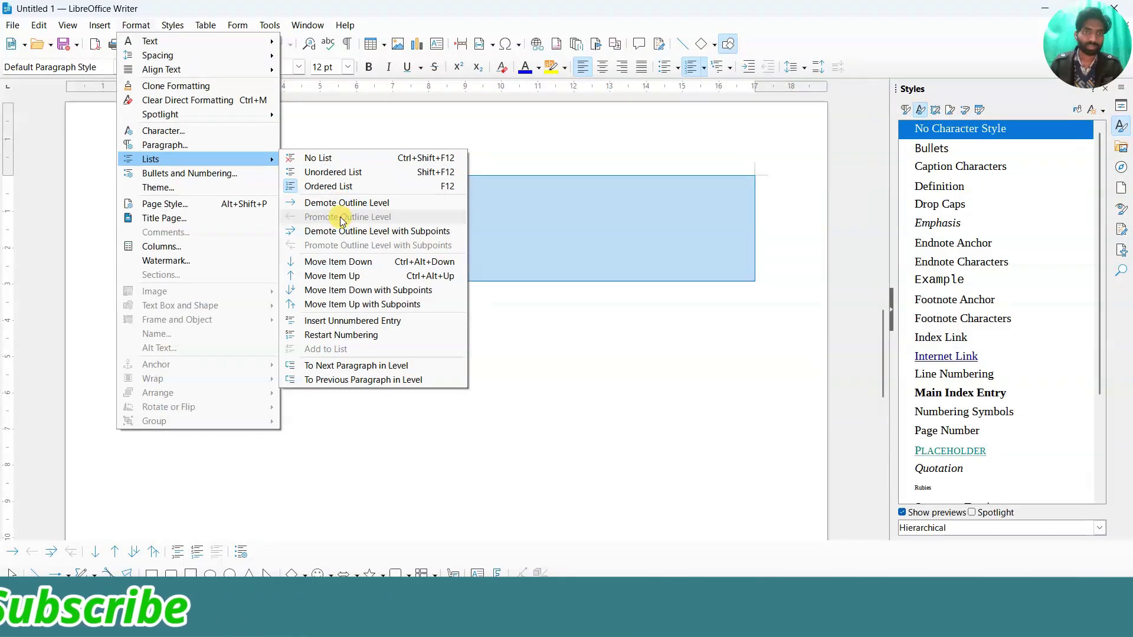
click(397, 231)
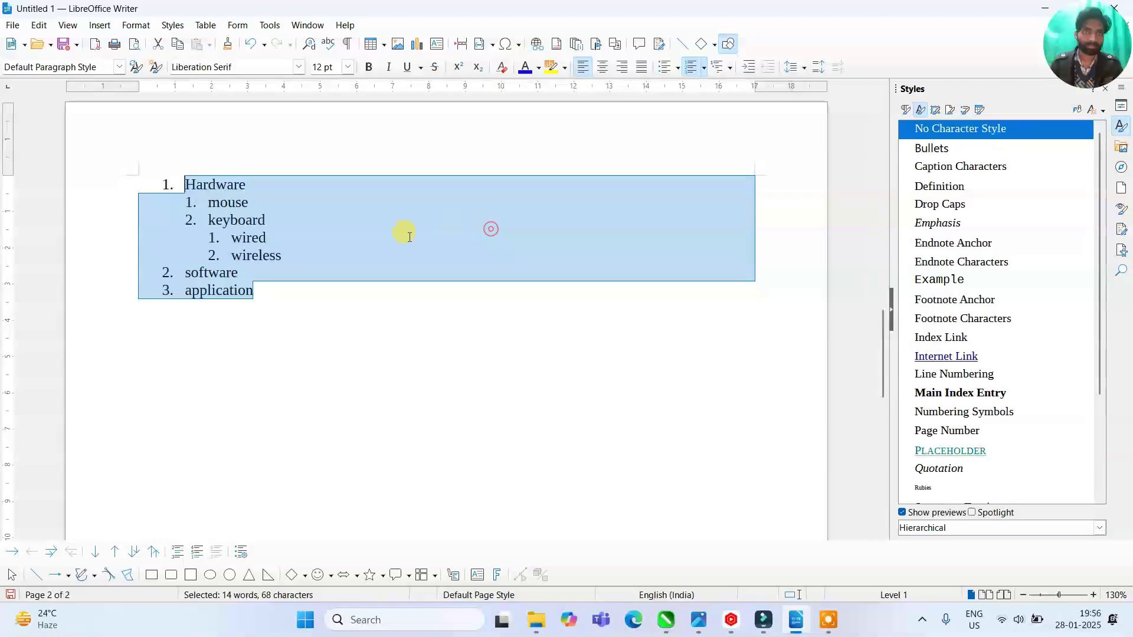
click(308, 242)
- Demote the "Hardware" item by one outline level and promote it back to the first level
click(184, 183)
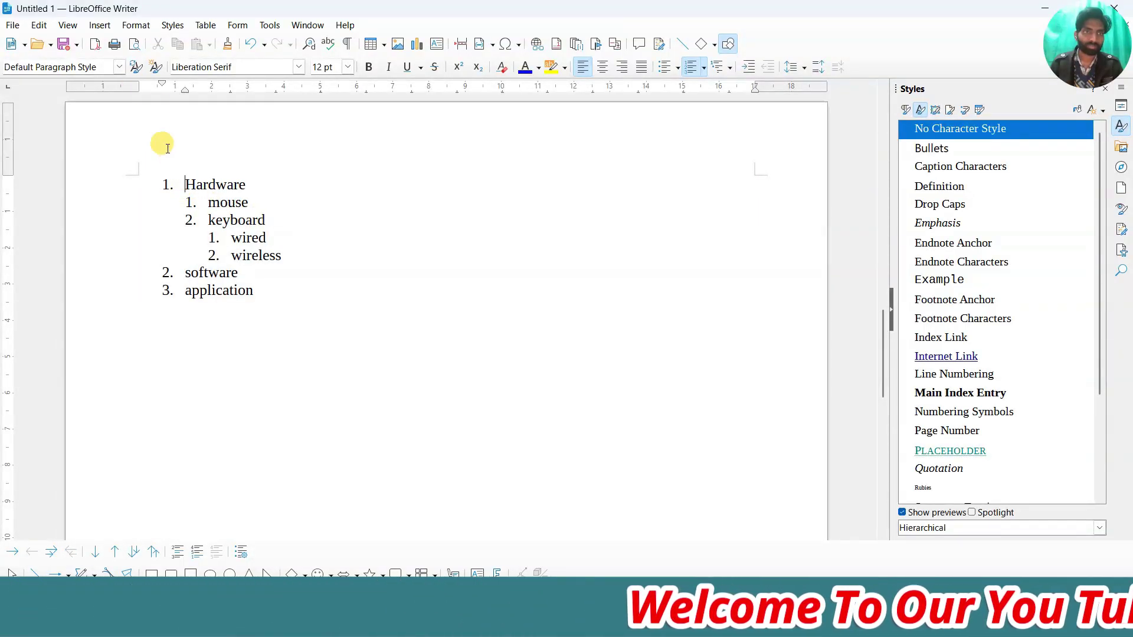
click(136, 24)
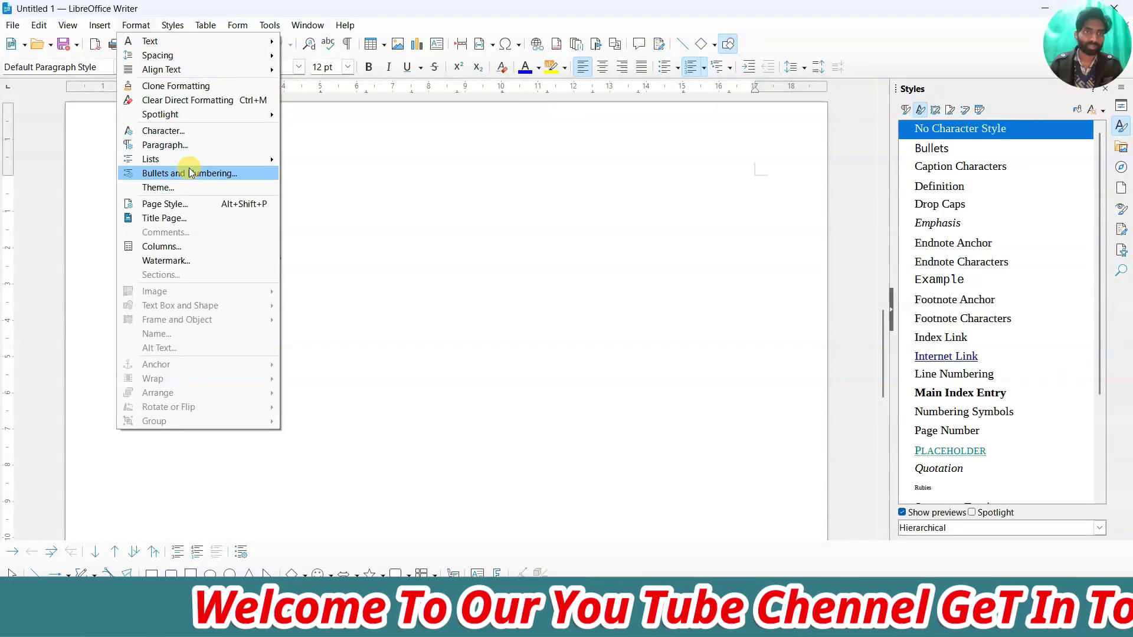
mouse_move(177, 159)
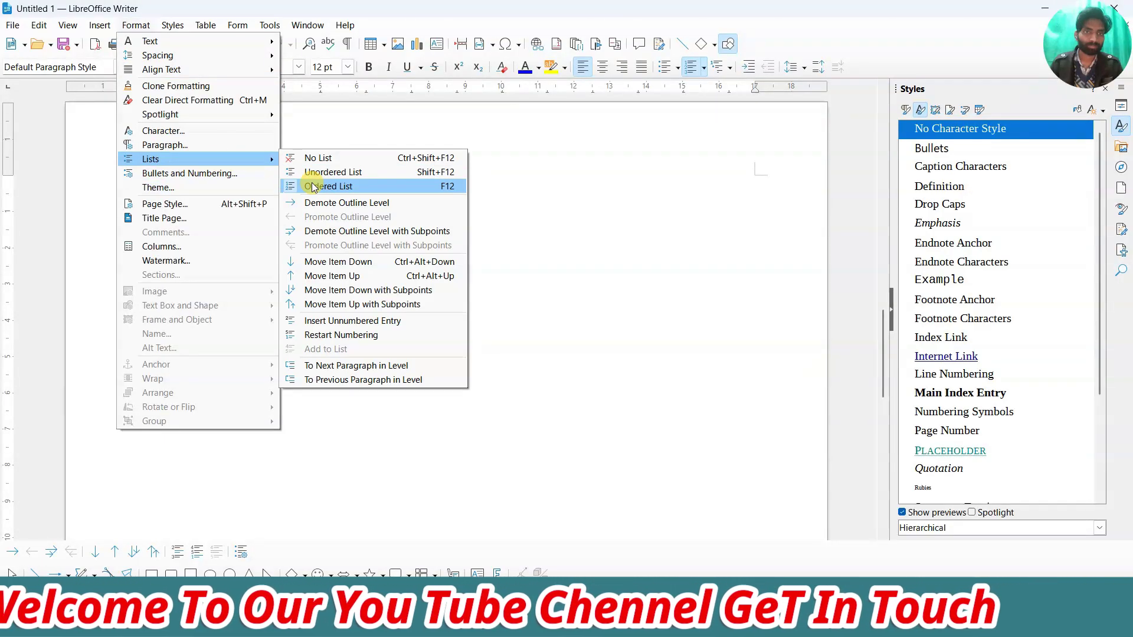
click(343, 204)
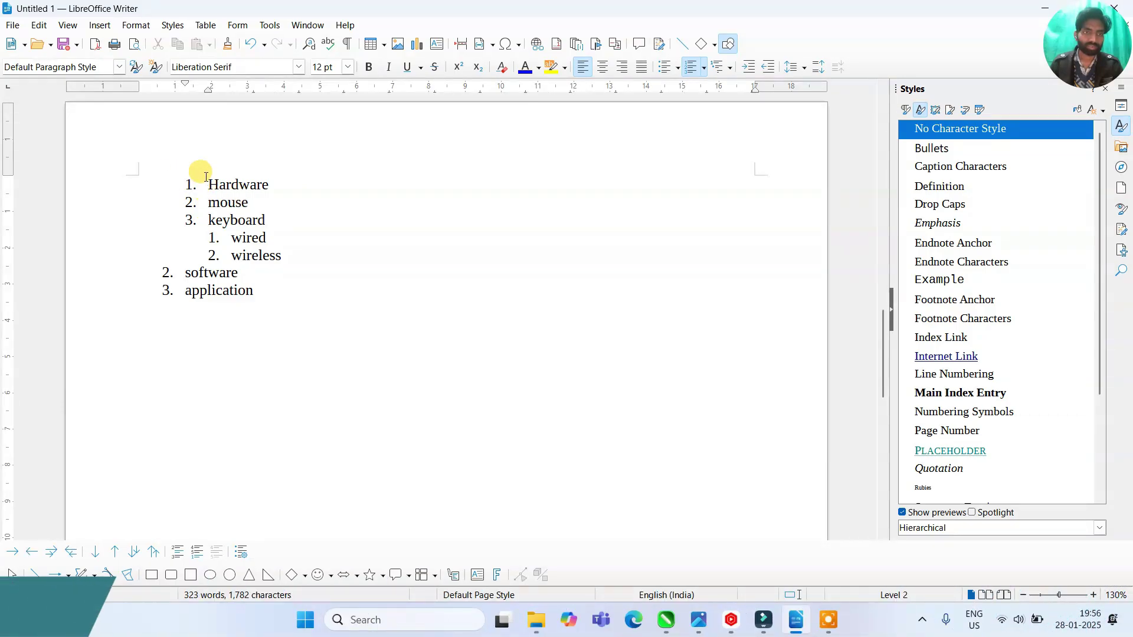
click(136, 27)
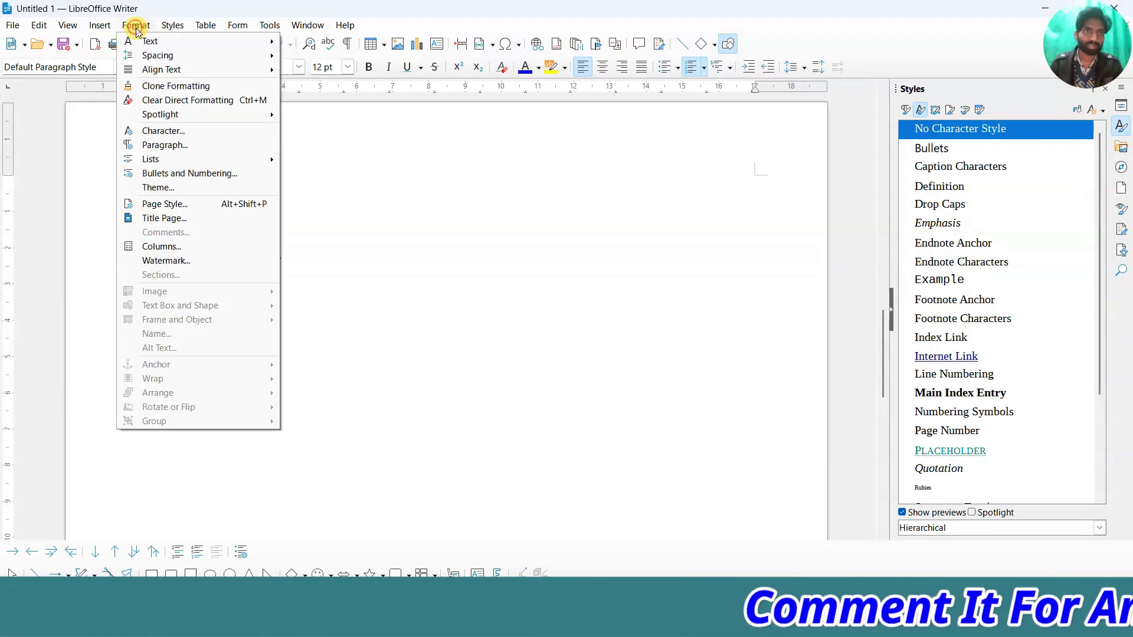
mouse_move(212, 159)
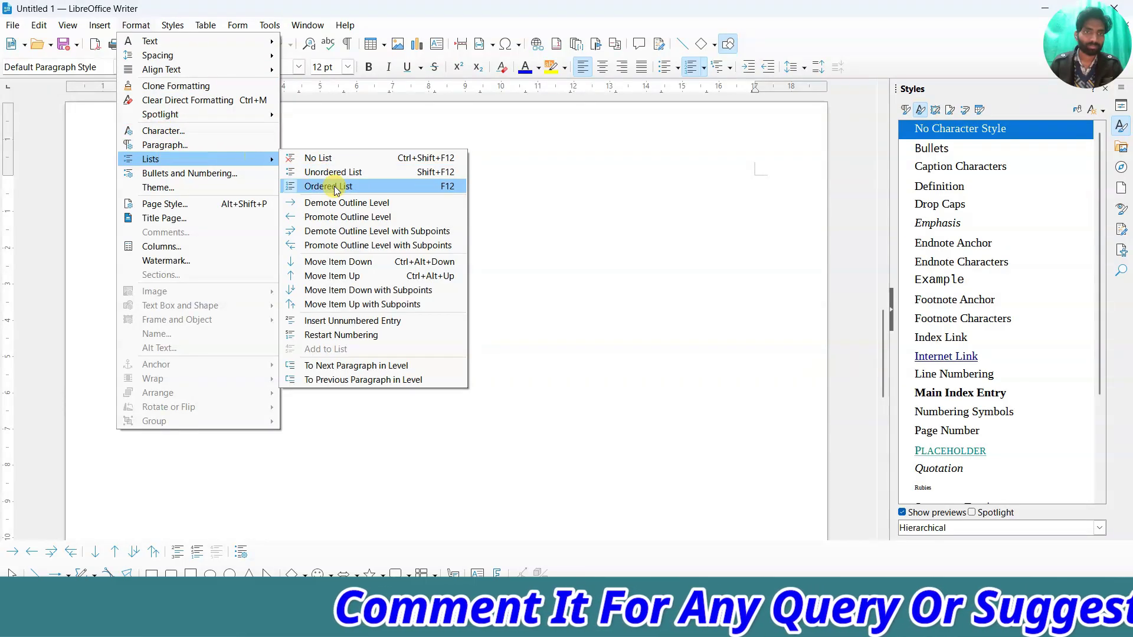
click(330, 217)
click(192, 181)
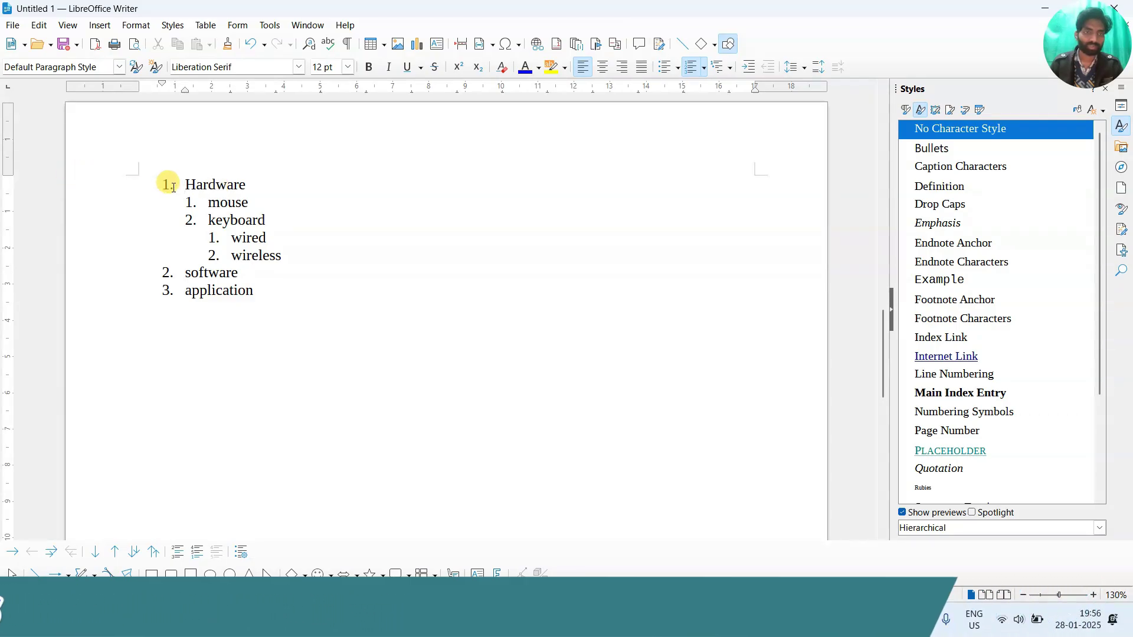
click(134, 28)
mouse_move(260, 164)
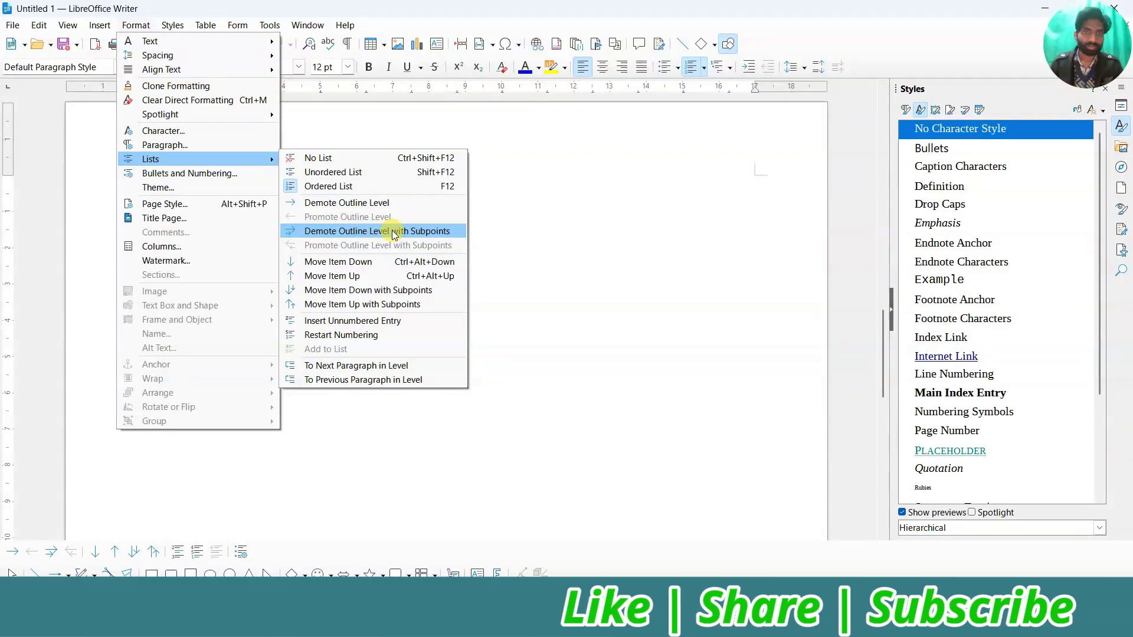
click(516, 249)
- Demote the "mouse" item by one outline level with subpoints and promote it back with subpoints
click(207, 203)
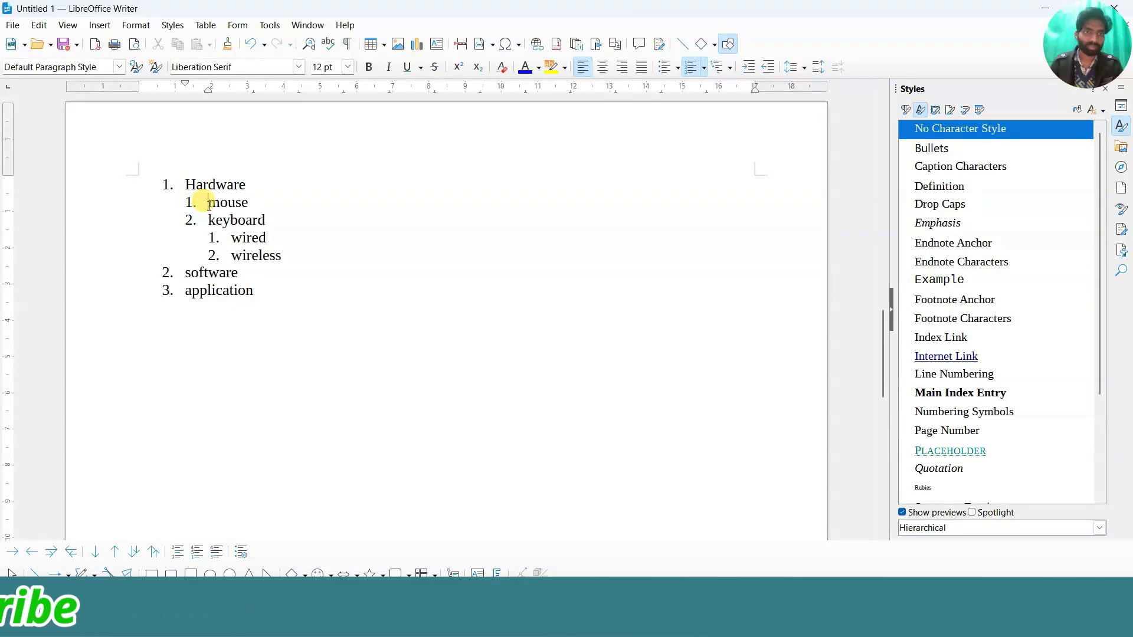
click(134, 25)
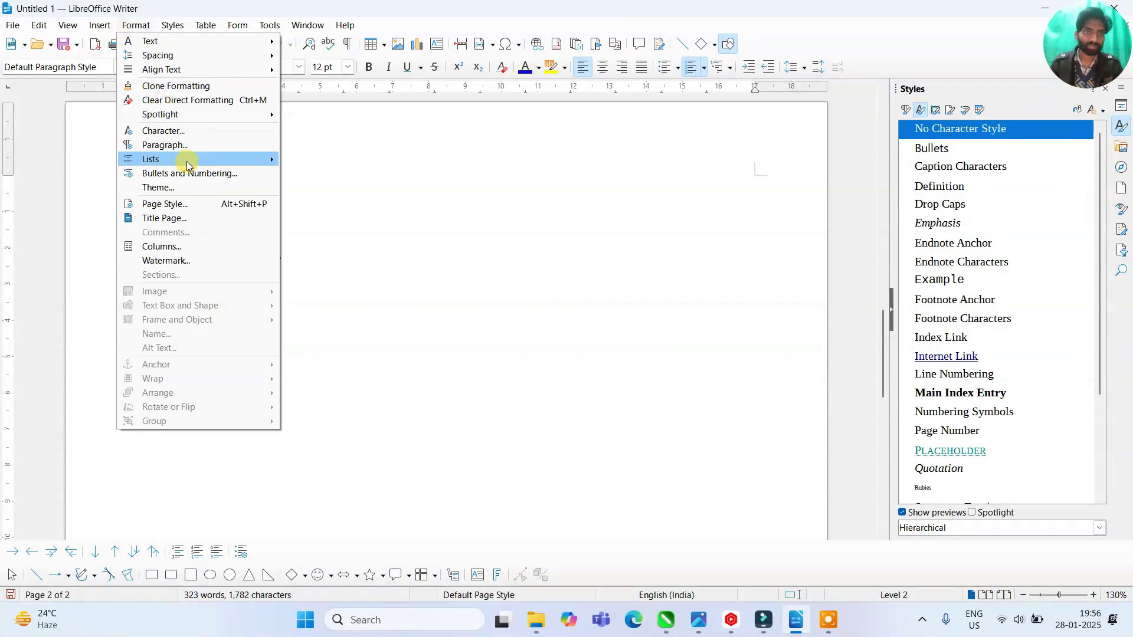
mouse_move(187, 161)
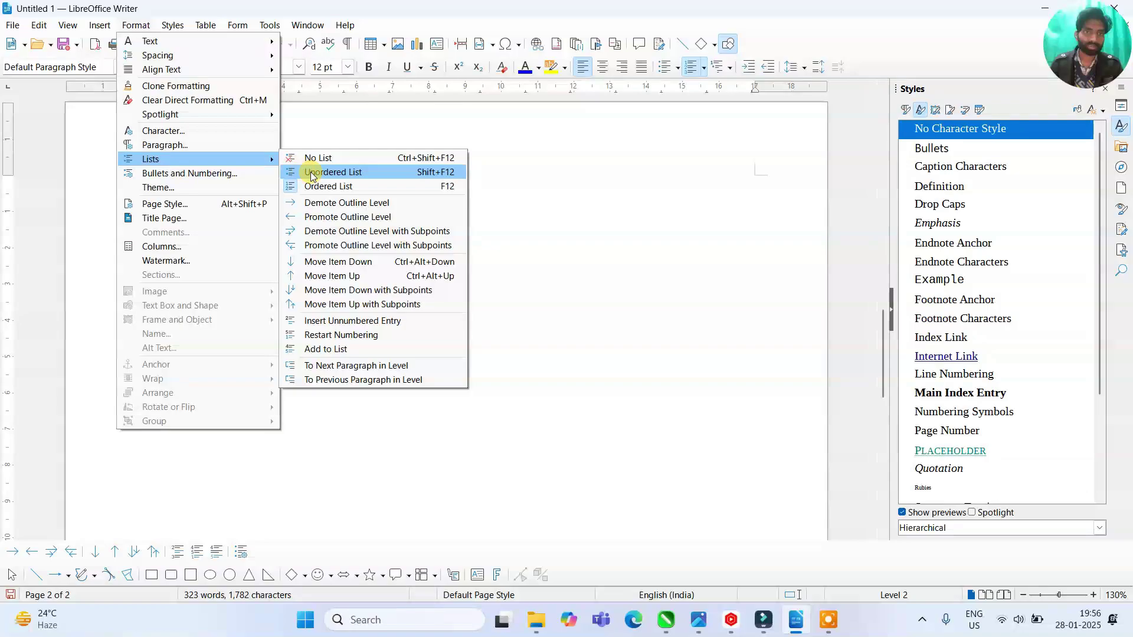
click(348, 231)
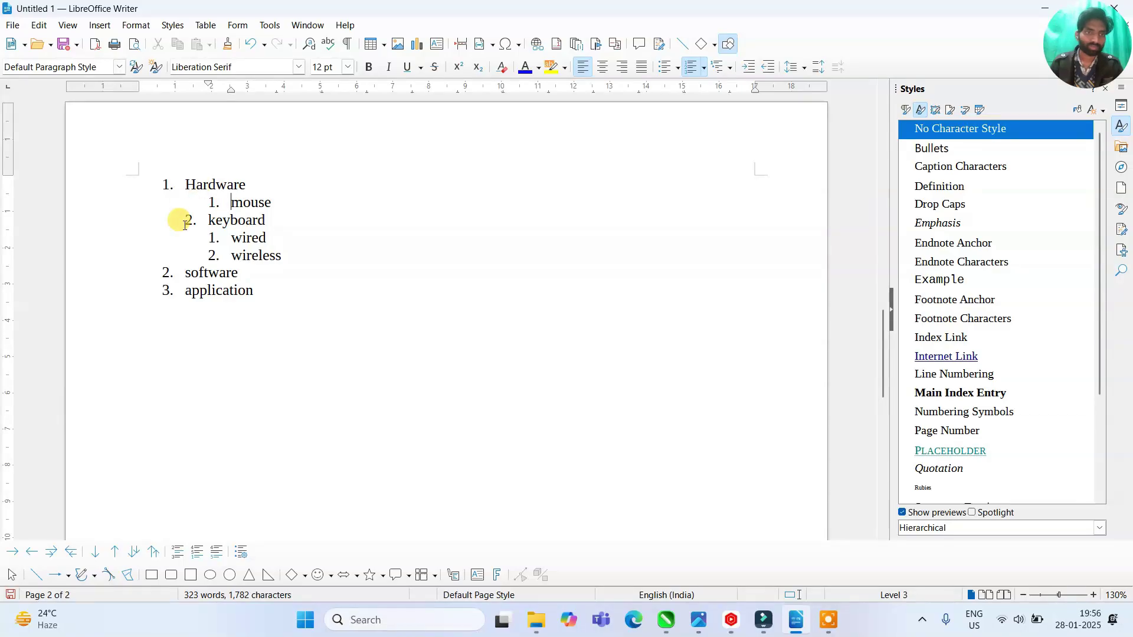
click(131, 26)
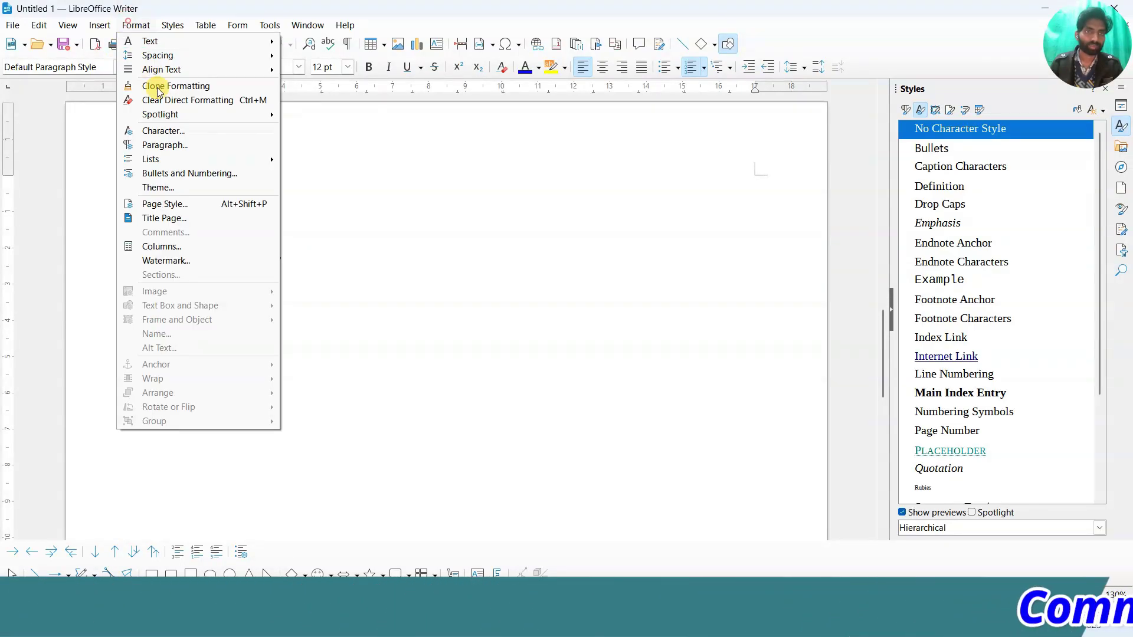
mouse_move(176, 160)
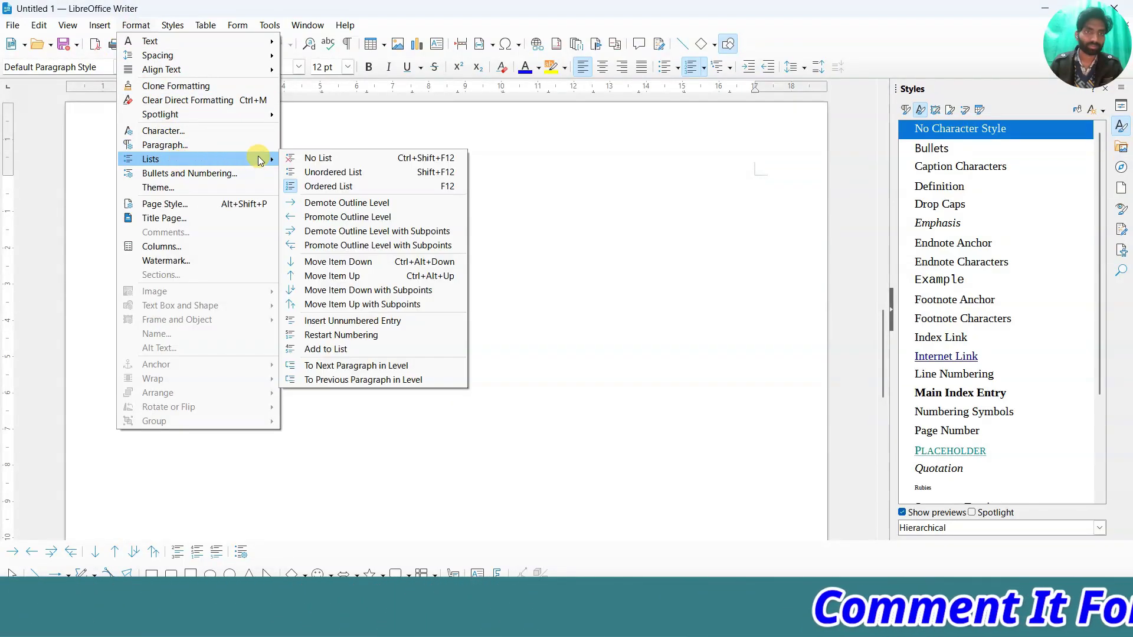
click(392, 246)
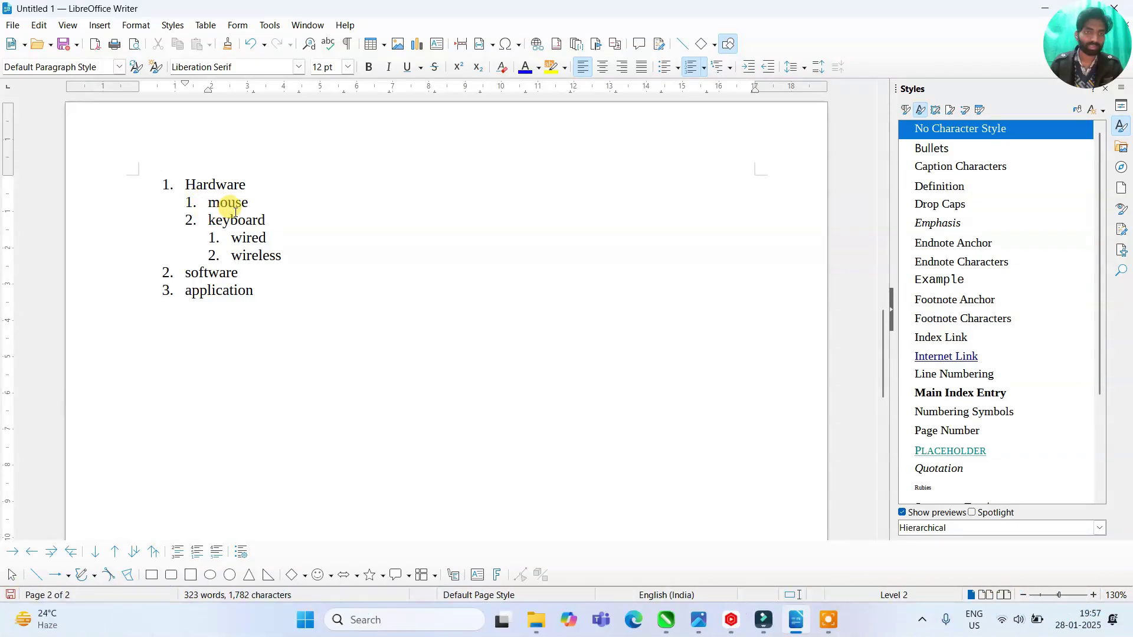
- Move the "mouse" item down below "keyboard" and move it back up under "Hardware"
click(140, 33)
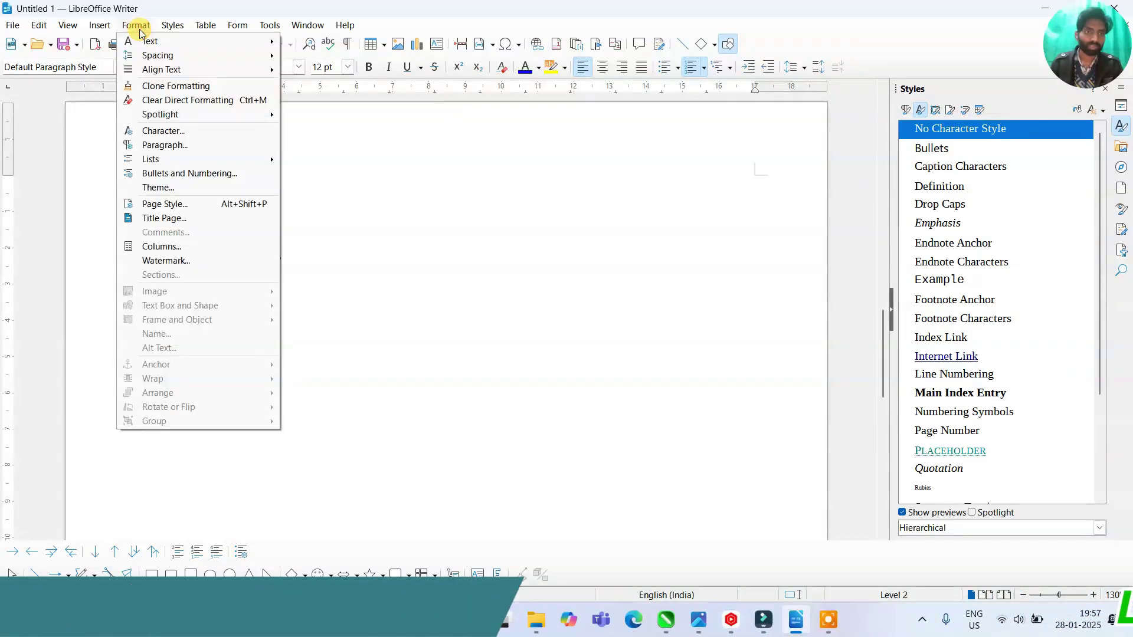
mouse_move(190, 158)
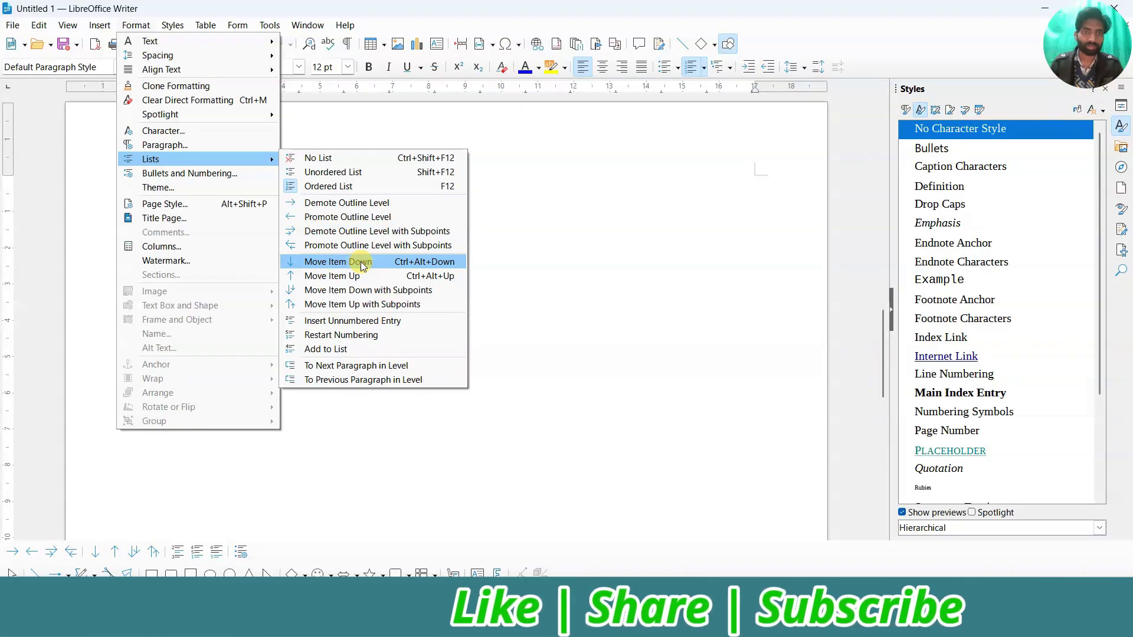
click(359, 262)
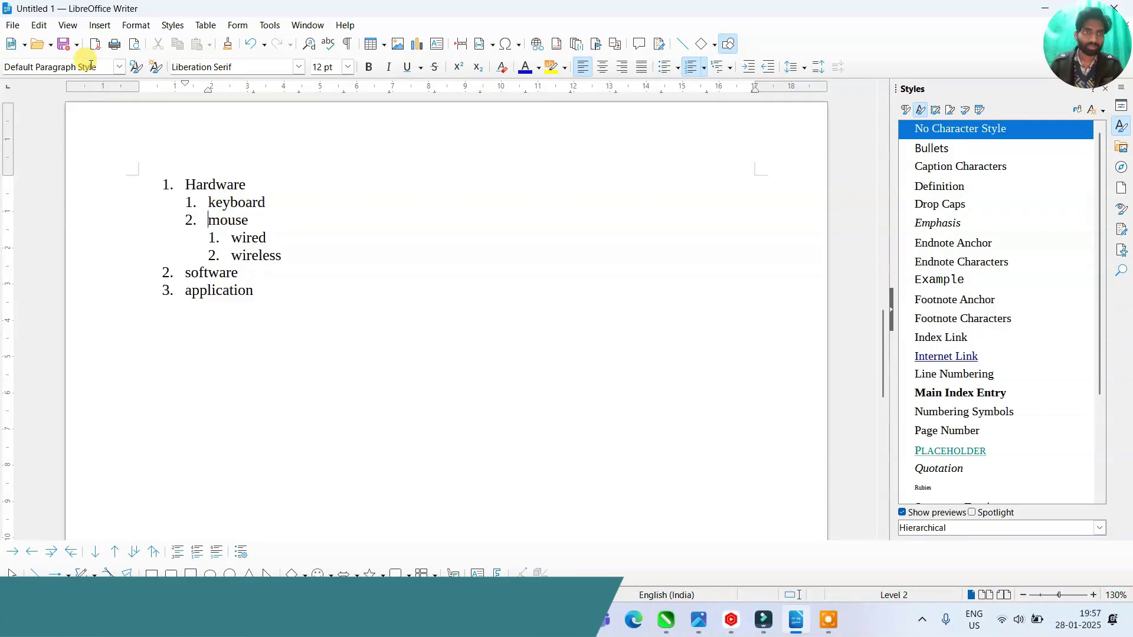
click(134, 24)
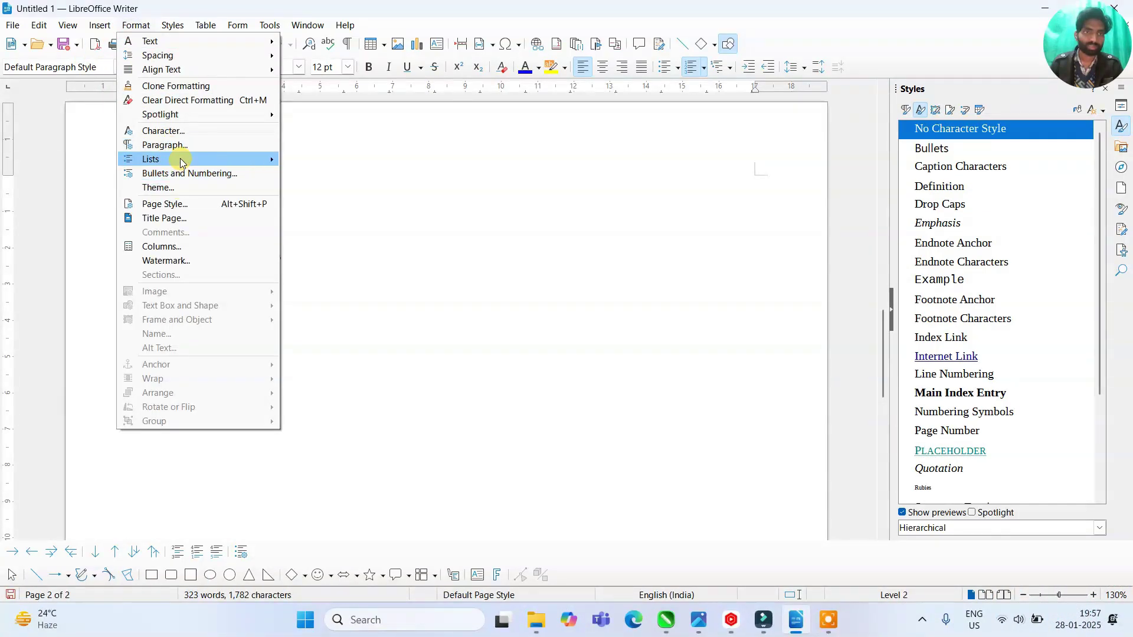
mouse_move(180, 158)
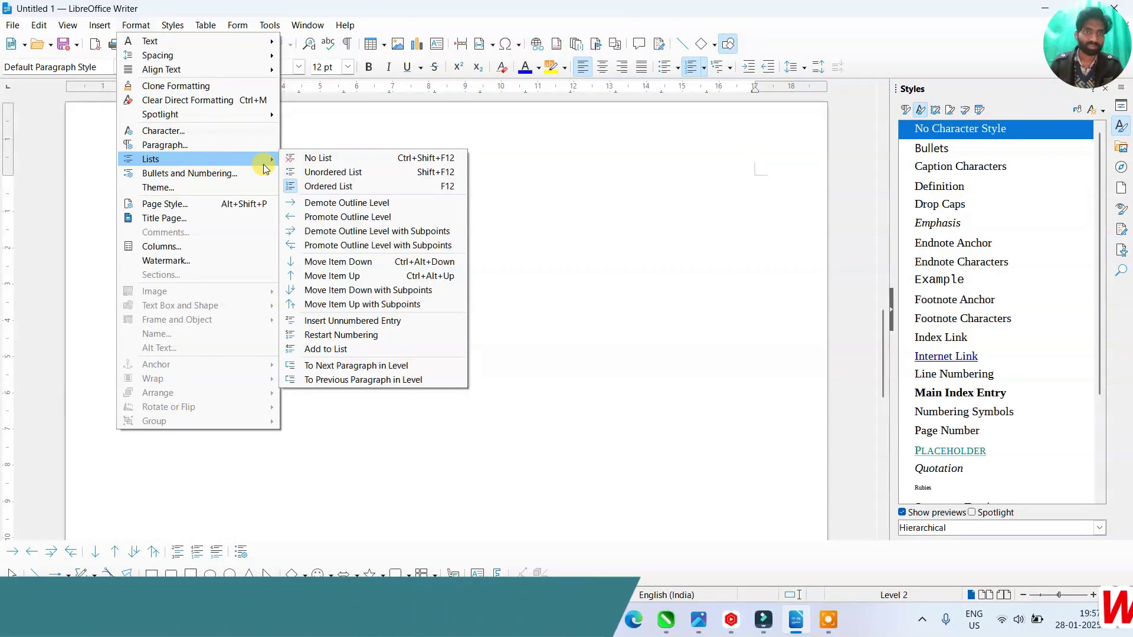
click(334, 275)
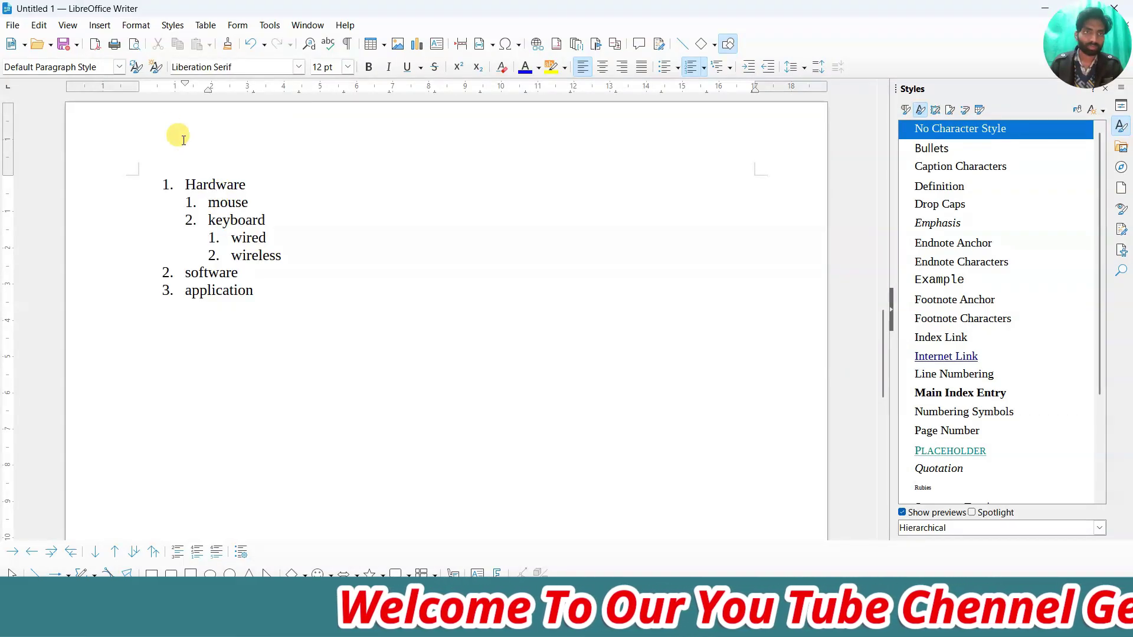
click(136, 25)
mouse_move(180, 161)
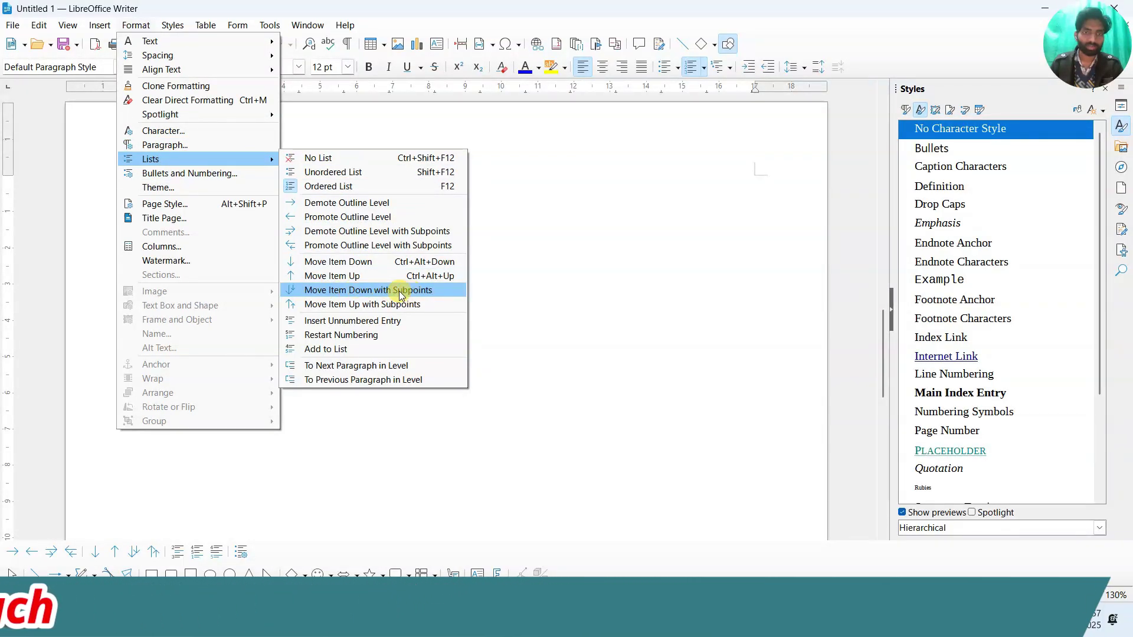
click(474, 288)
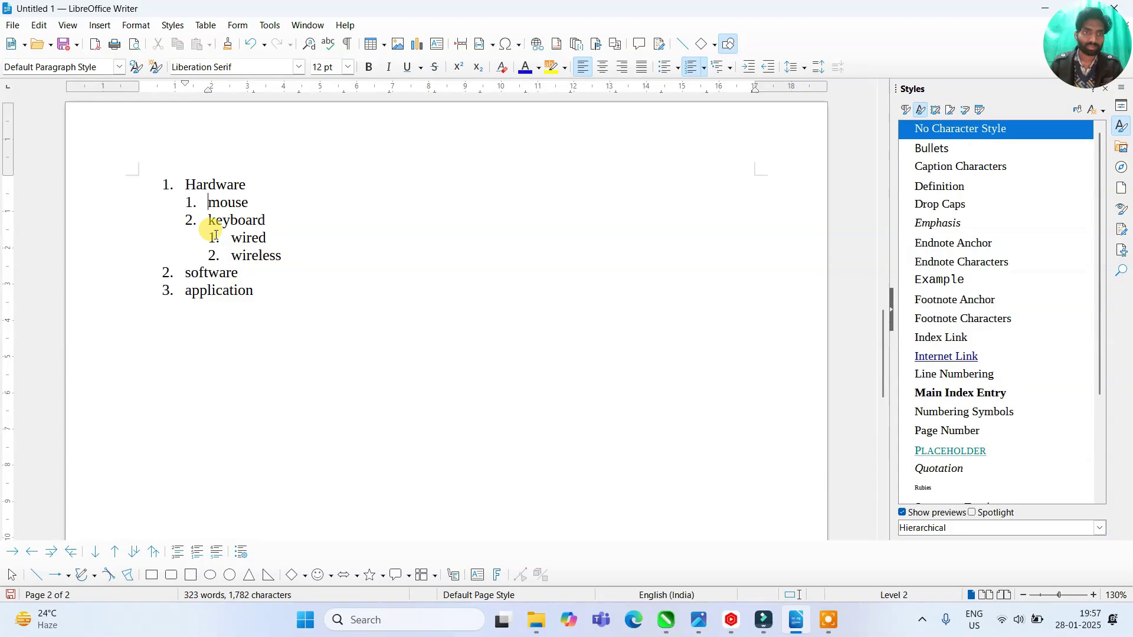